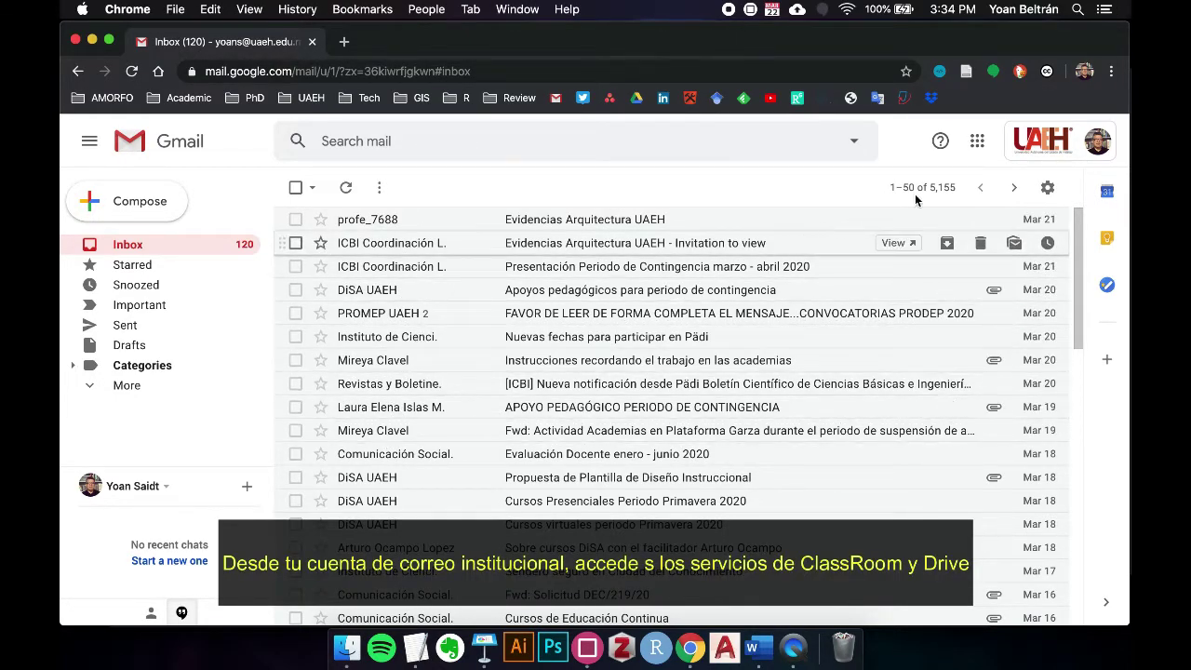
Open Google Classroom from the Google apps available in the institutional Gmail account
left_click(979, 144)
scroll(955, 326, "down", 1)
scroll(954, 325, "down", 9)
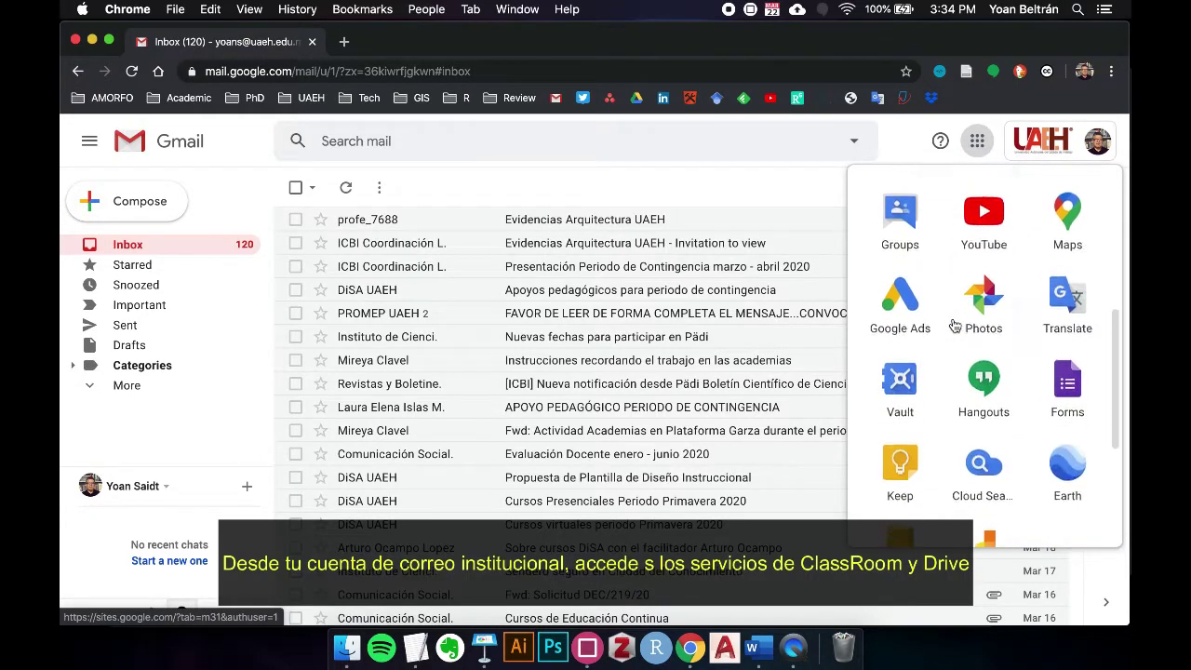
scroll(955, 325, "down", 3)
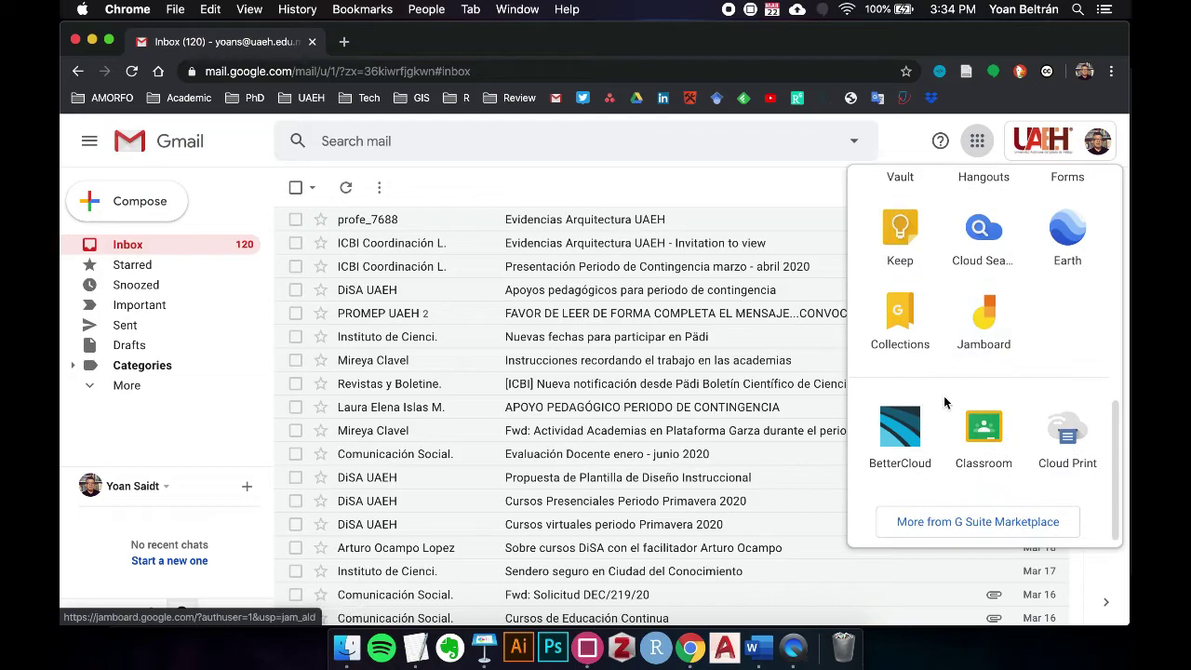
left_click(985, 431)
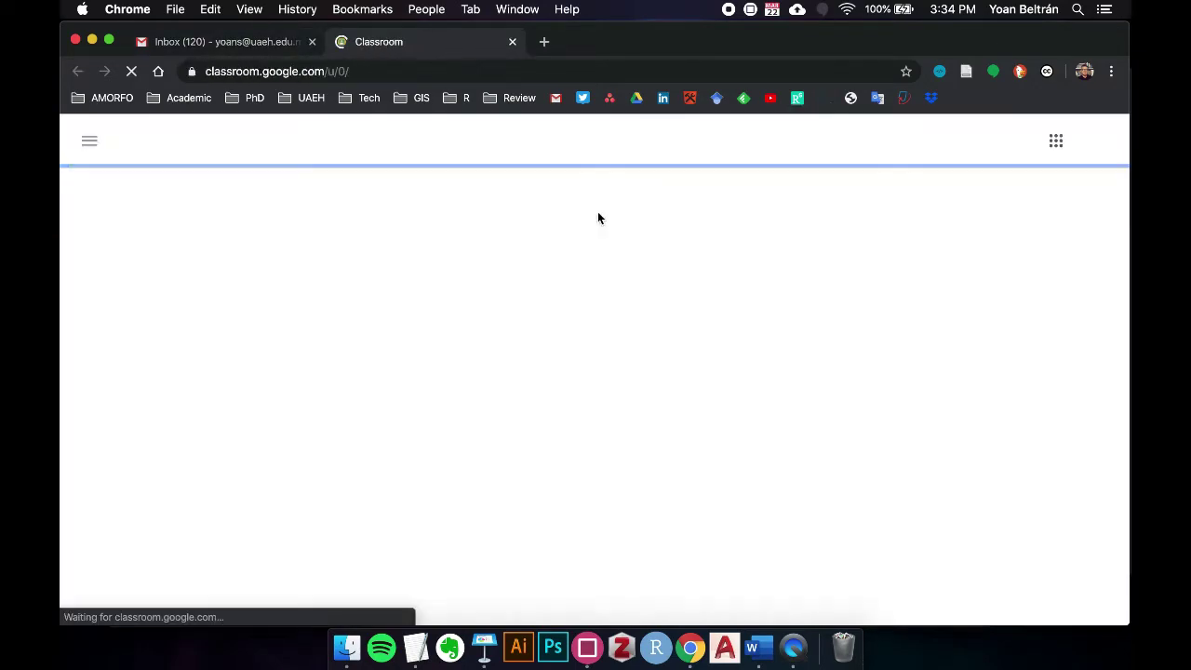
Return to the Gmail inbox, open Google Drive from there, and place its tab after the Classroom tab
left_click(237, 41)
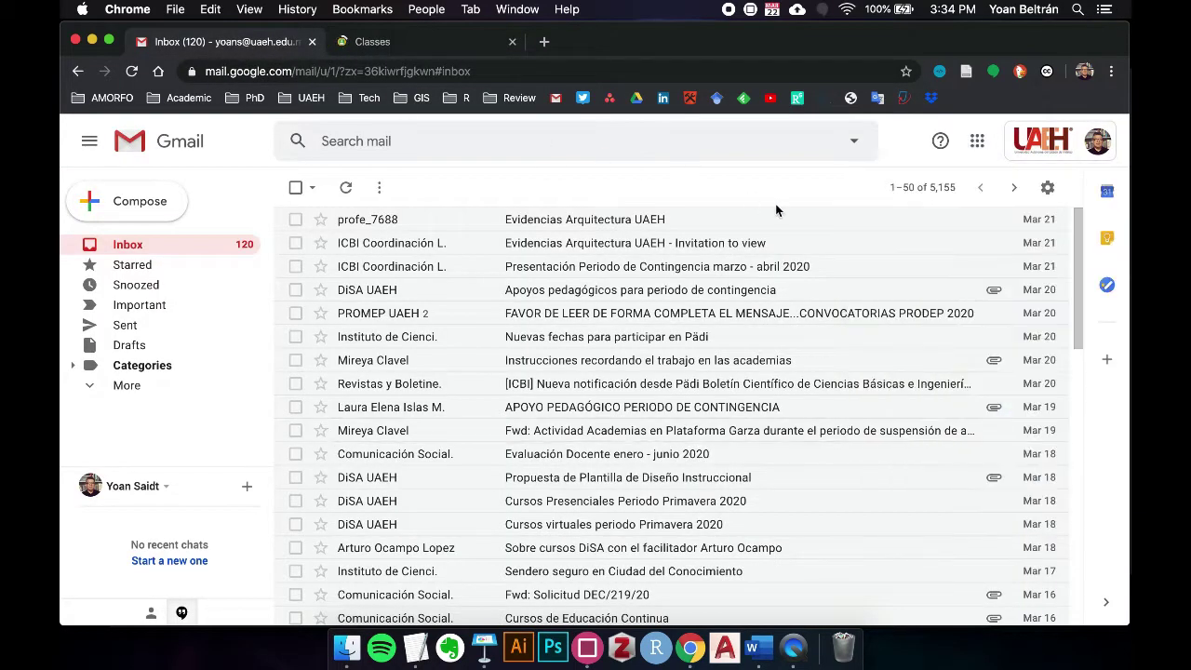
left_click(976, 144)
left_click(982, 219)
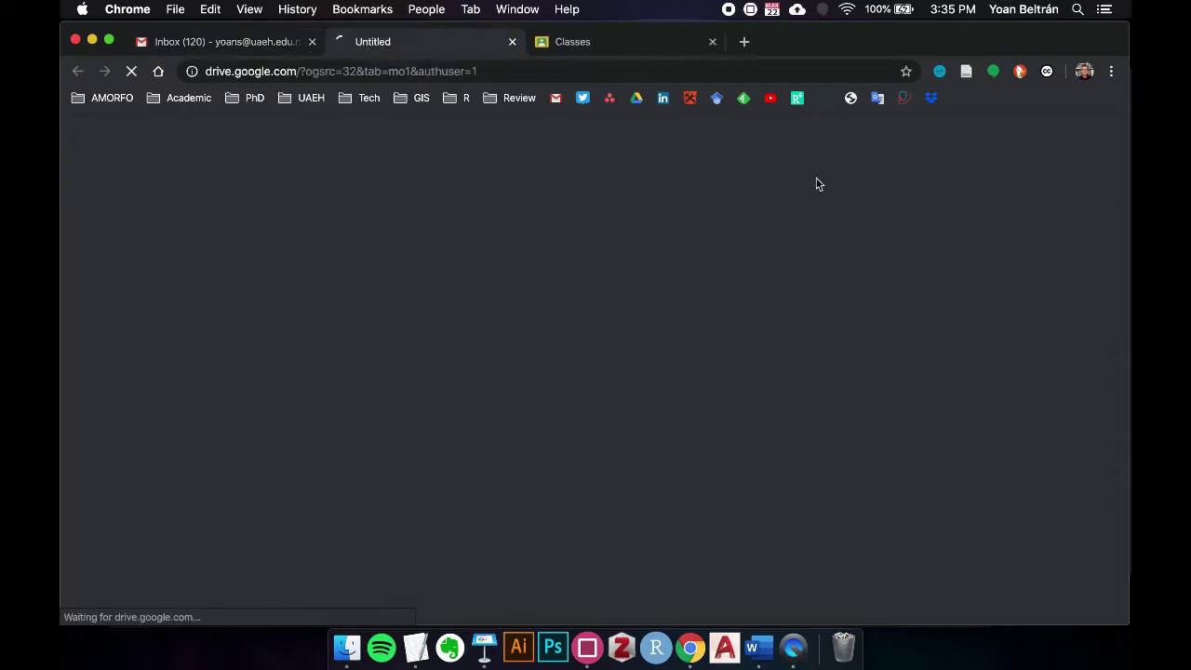
left_click_drag(432, 46, 608, 40)
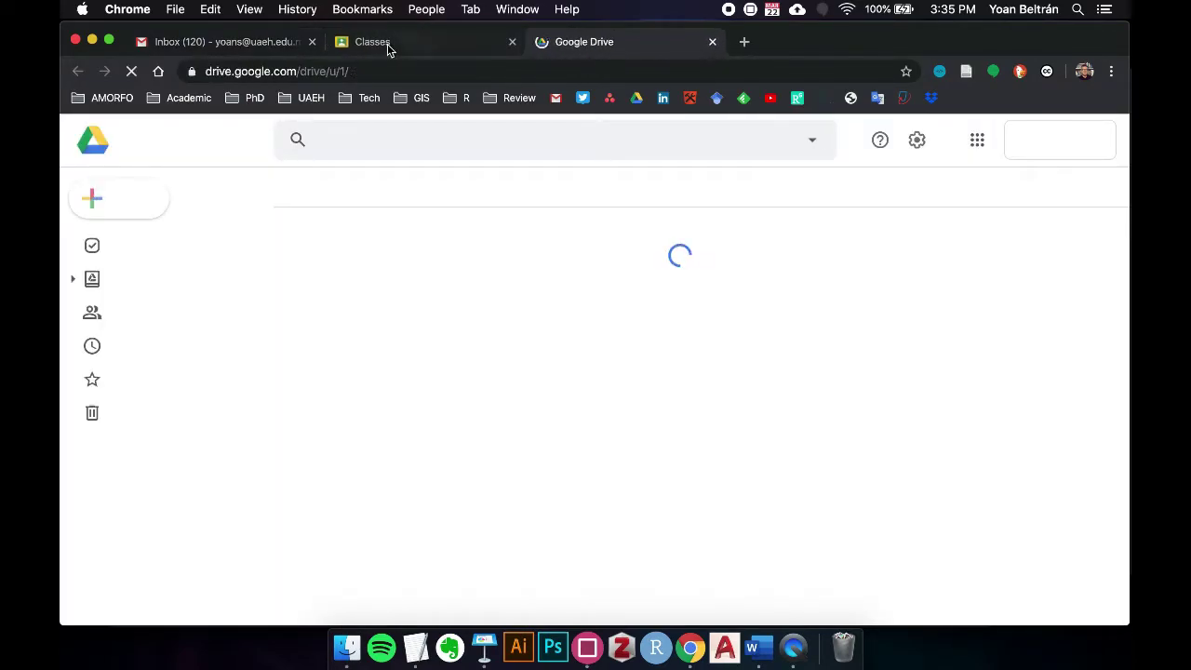
Switch Google Classroom to the institutional UAEH account and close the Classroom tab of the other account
left_click(389, 47)
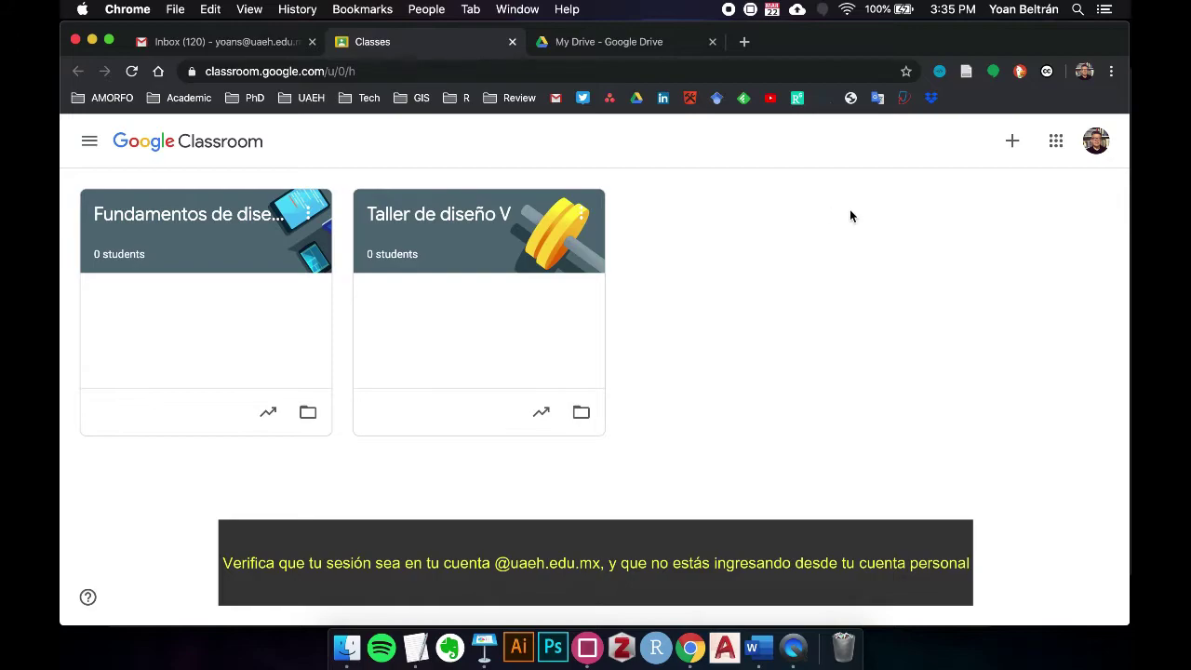
left_click(1094, 149)
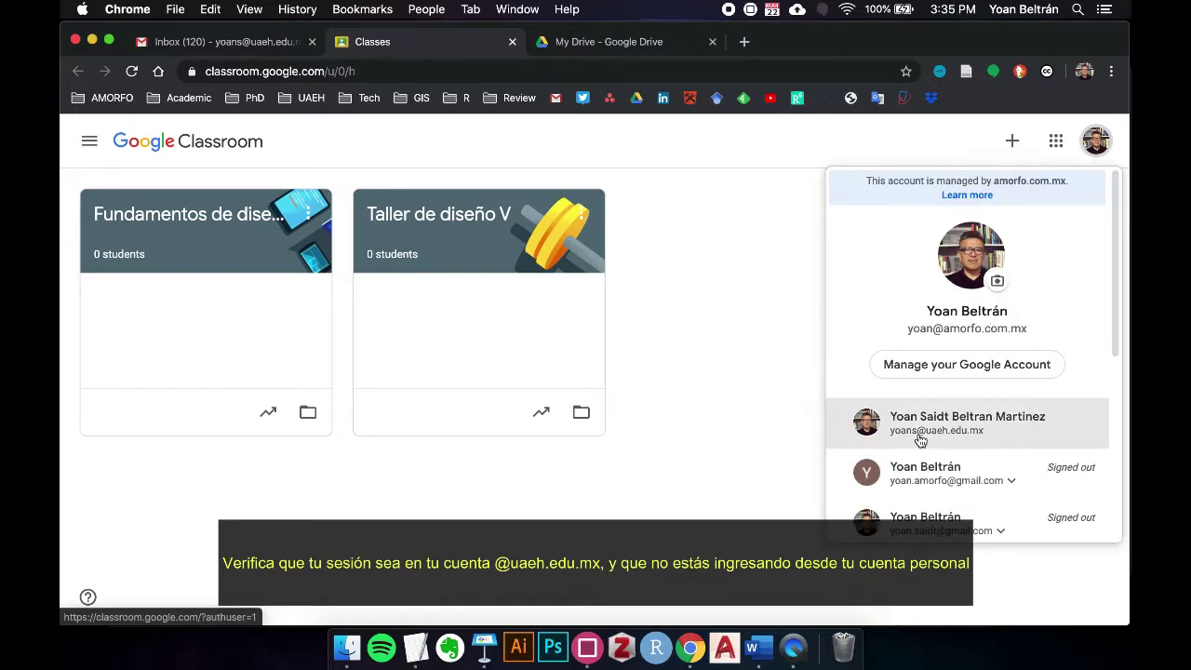
left_click(883, 430)
left_click(512, 42)
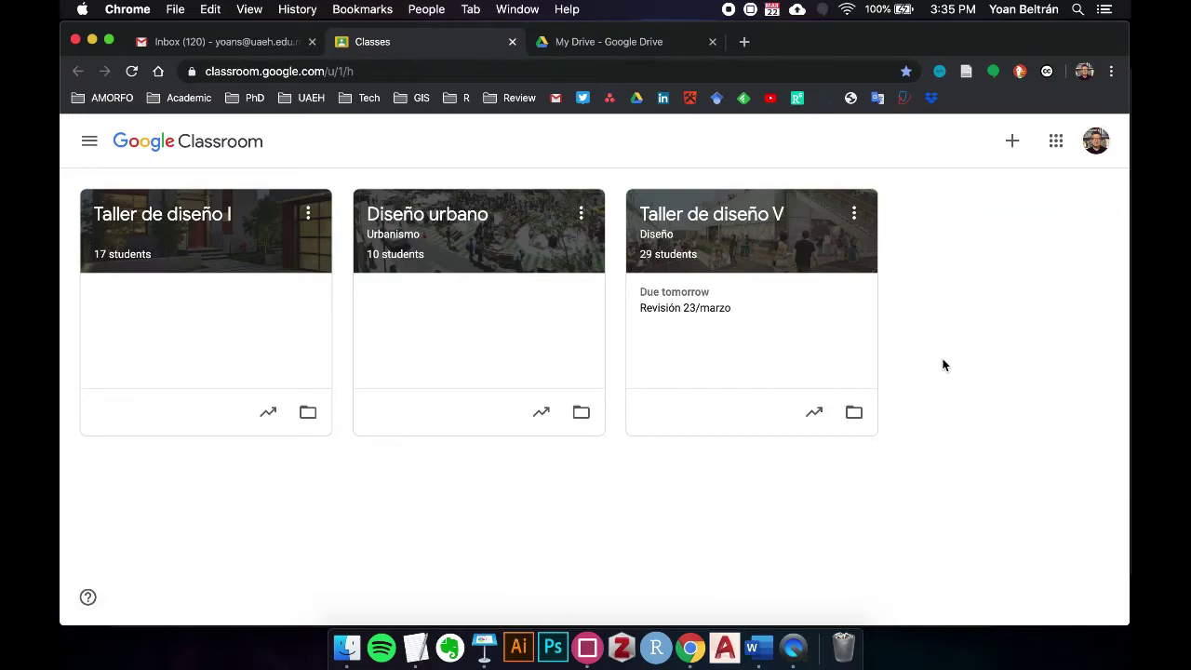
Start a new quiz assignment in the classwork of the class "Taller de diseño I"
left_click(186, 231)
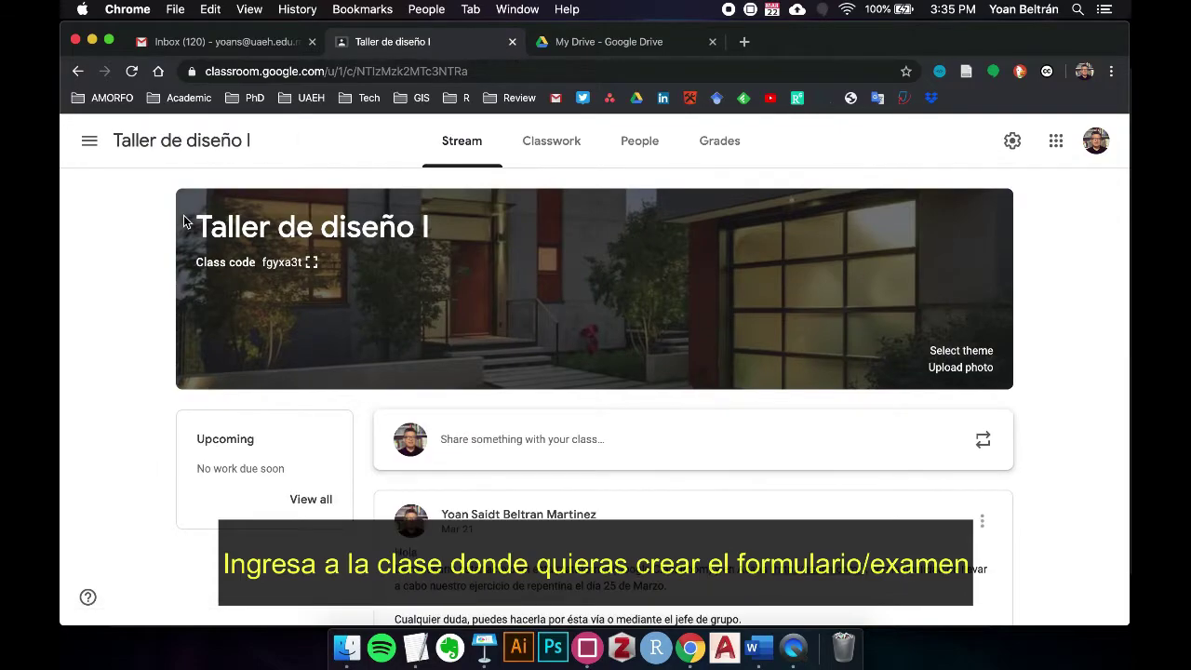
left_click(560, 146)
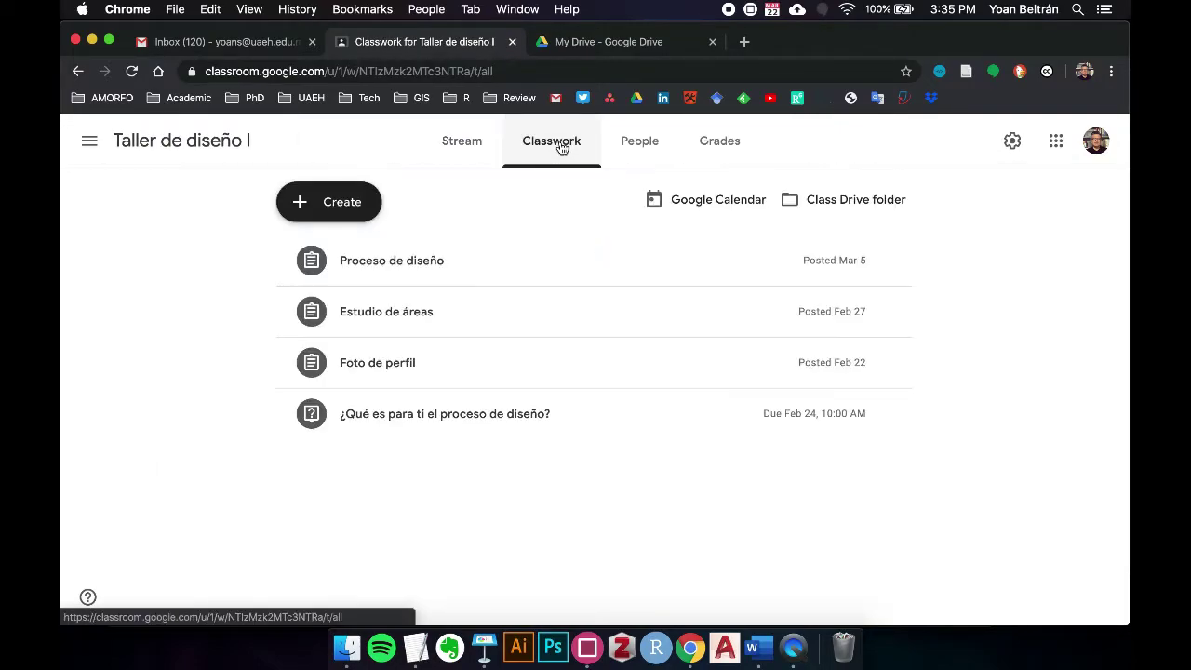
left_click(327, 214)
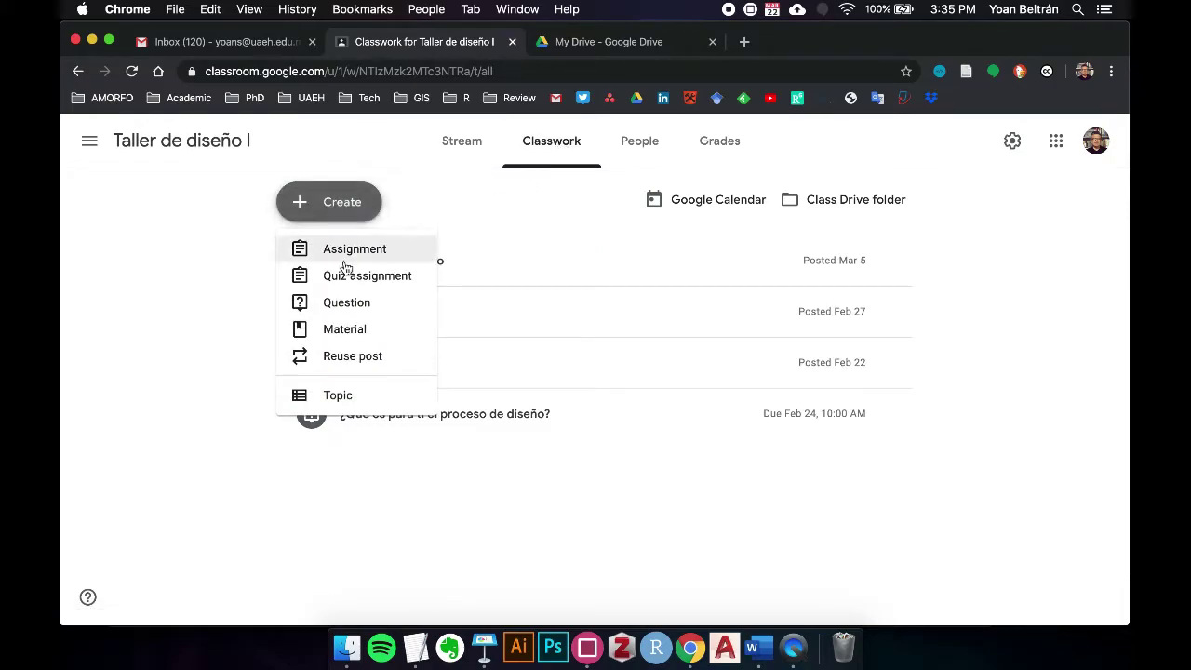
left_click(401, 276)
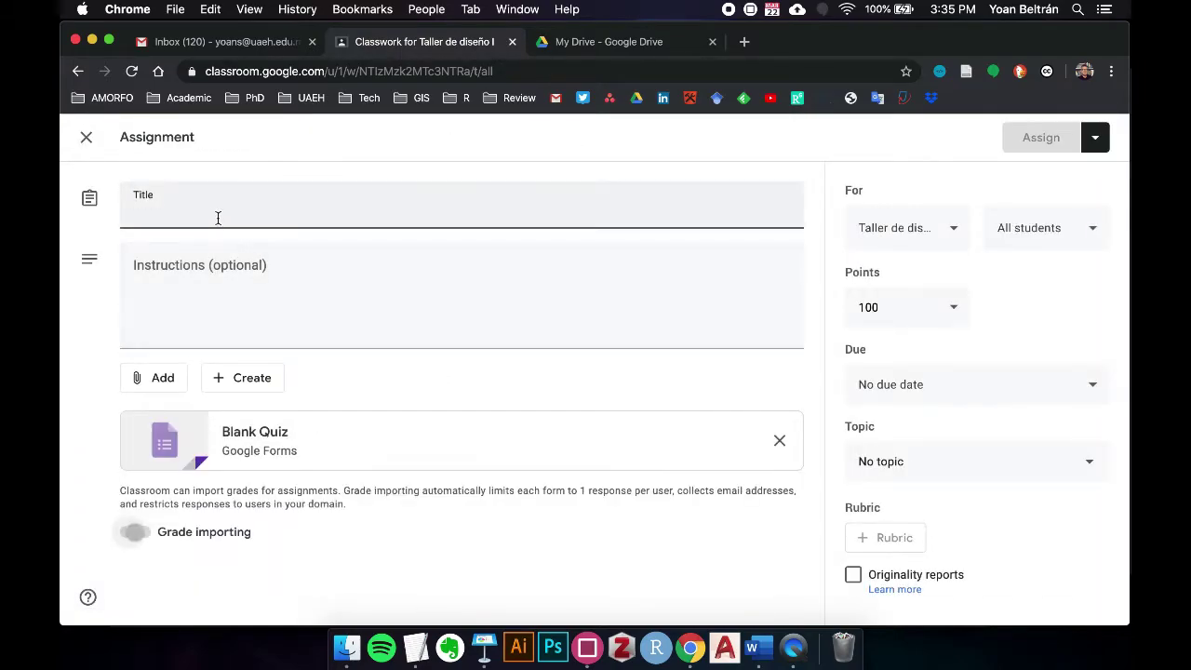
Title the assignment "Examen ejemplo arquitectura" and enter the instructions "Colocar el archivo de diseño instruccional"
left_click(211, 214)
type("Examen ejemplo a")
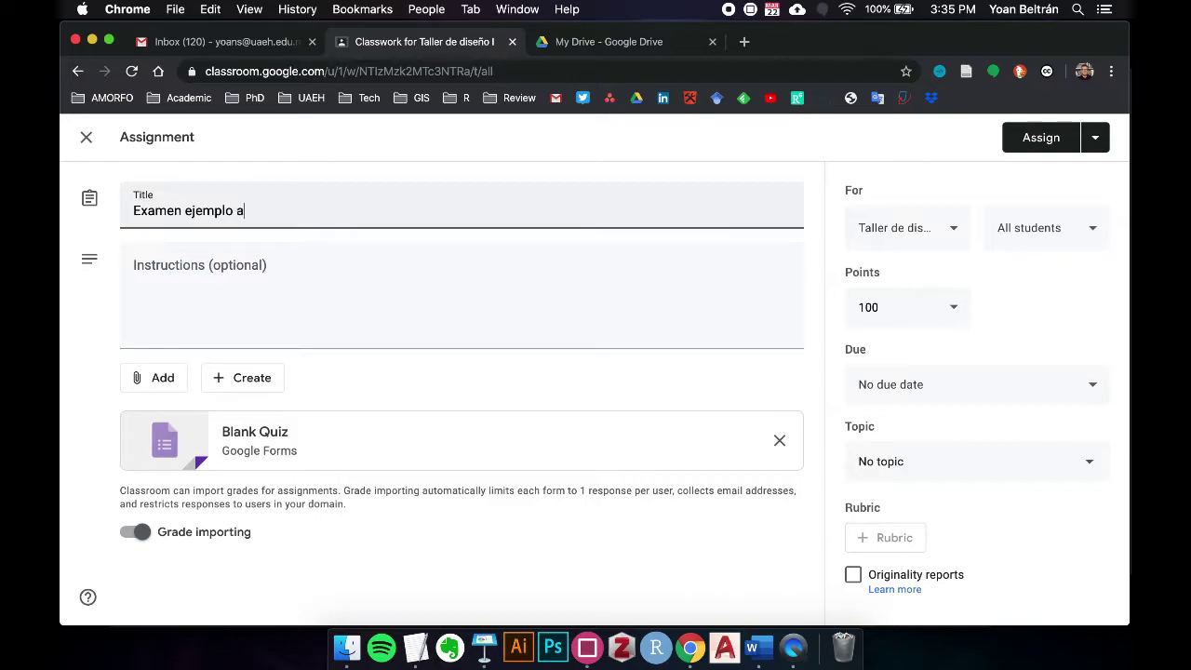
type("rquitectur")
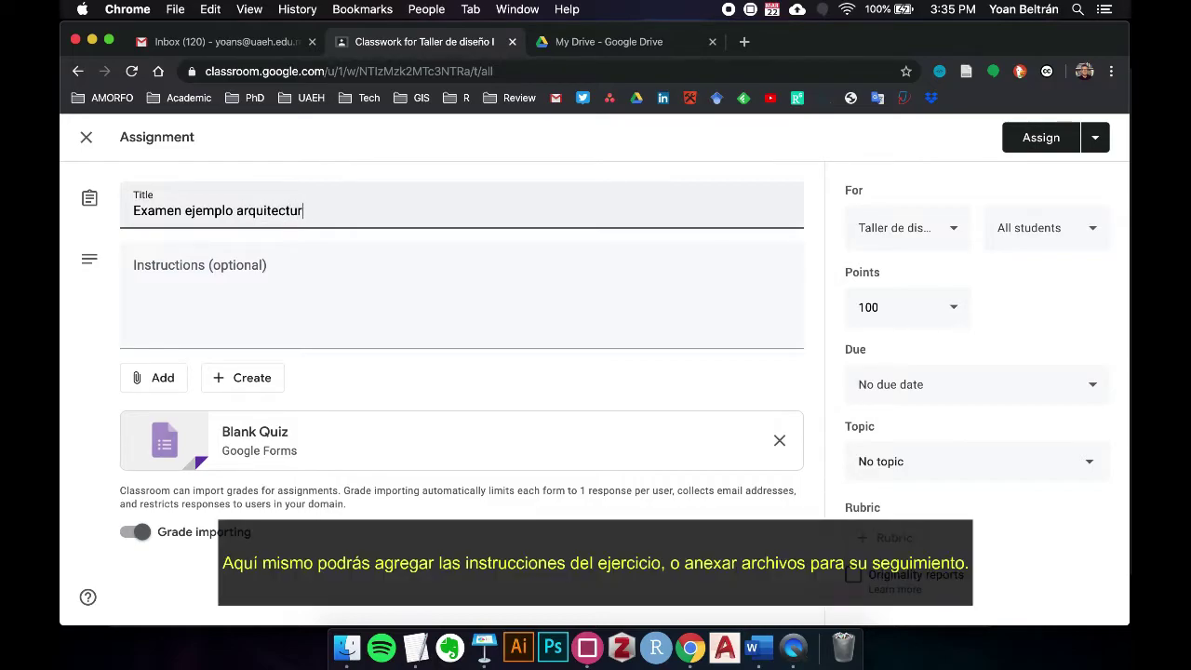
type("a")
left_click(202, 267)
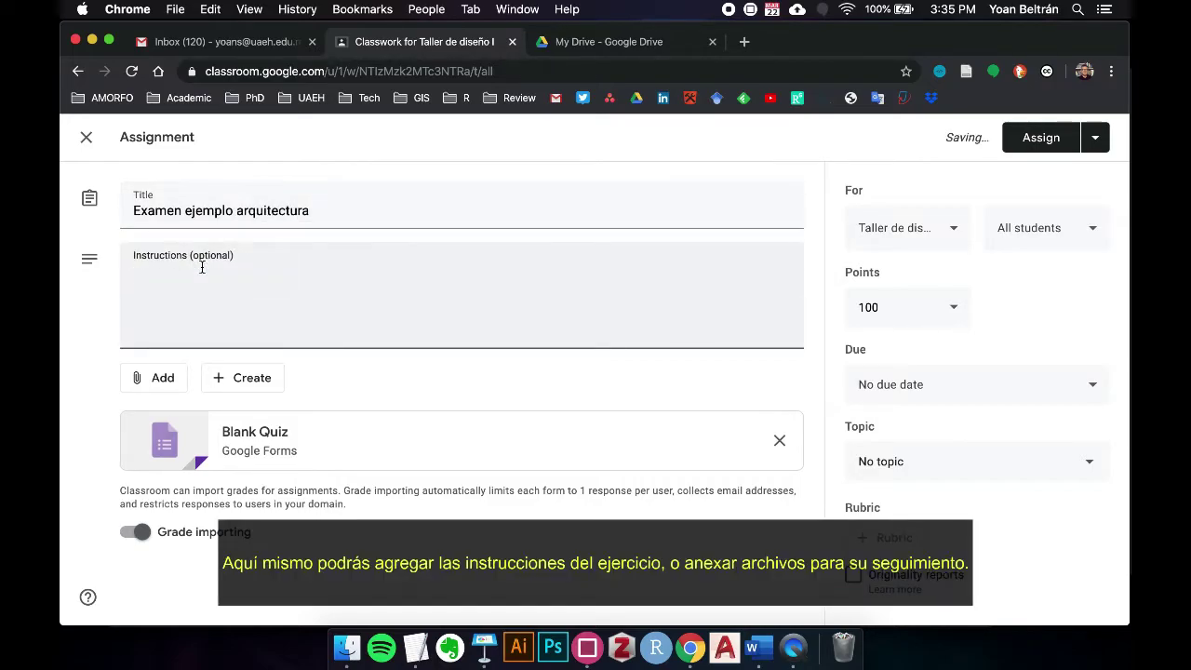
type("Colocar el archivo de diseño instruccional")
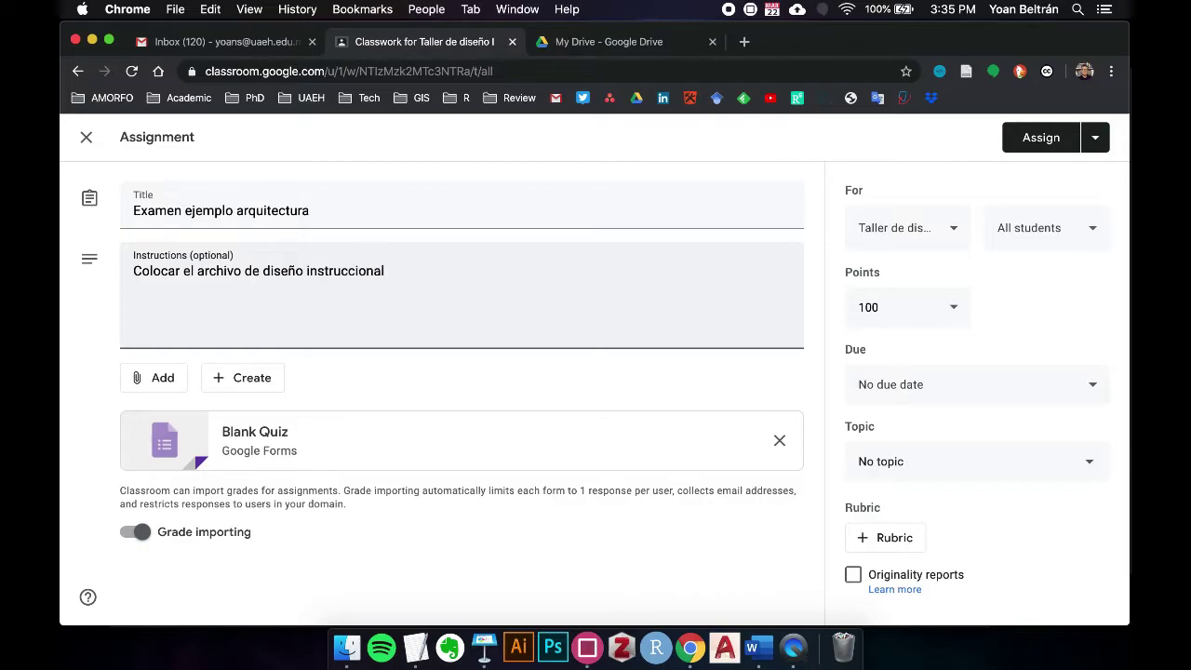
Attach the file EjemploARQ-Instruccional.docx from the Desktop folder ARQ-ClassRoom to the assignment
left_click(170, 380)
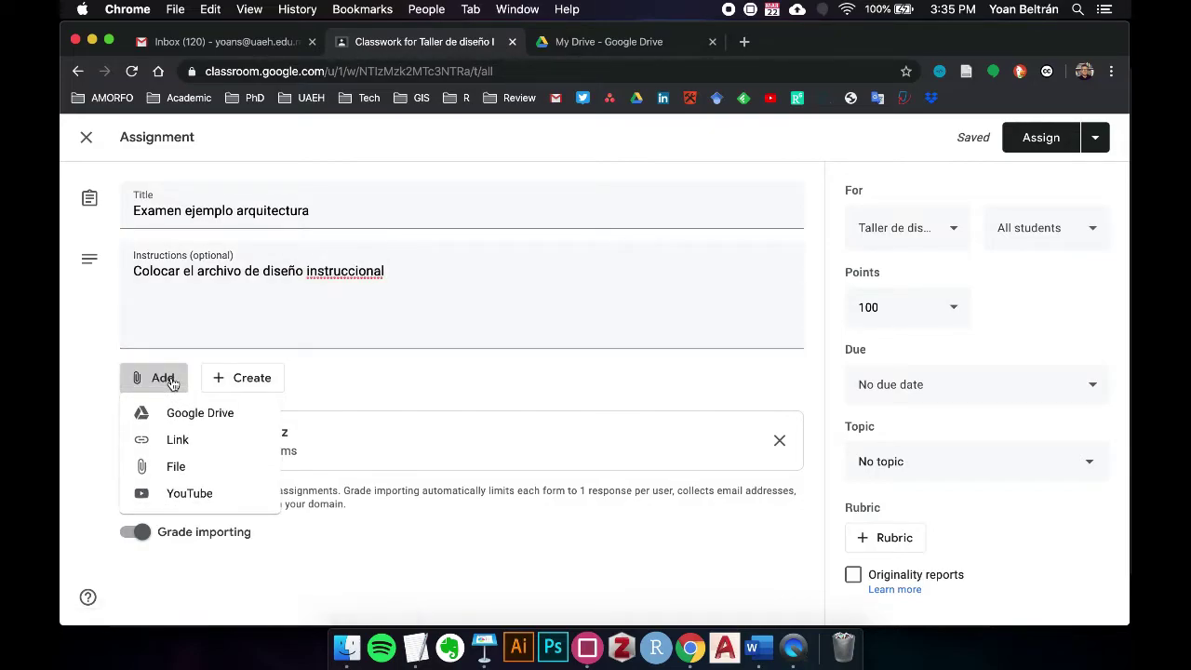
left_click(164, 472)
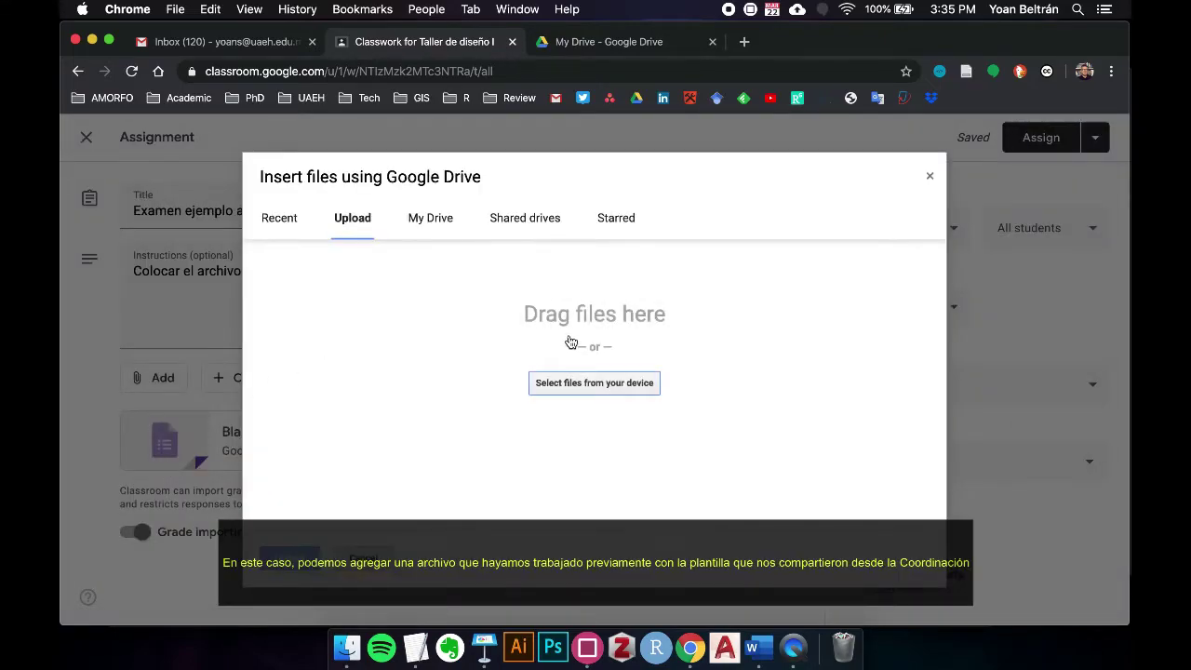
left_click(560, 384)
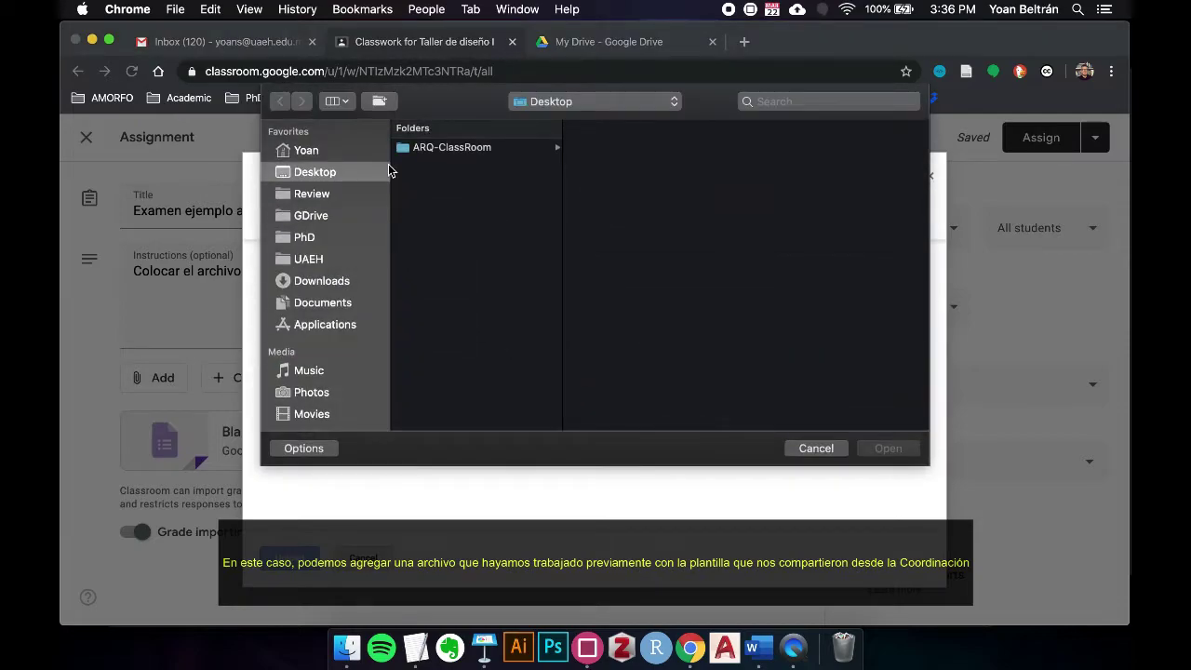
left_click(446, 147)
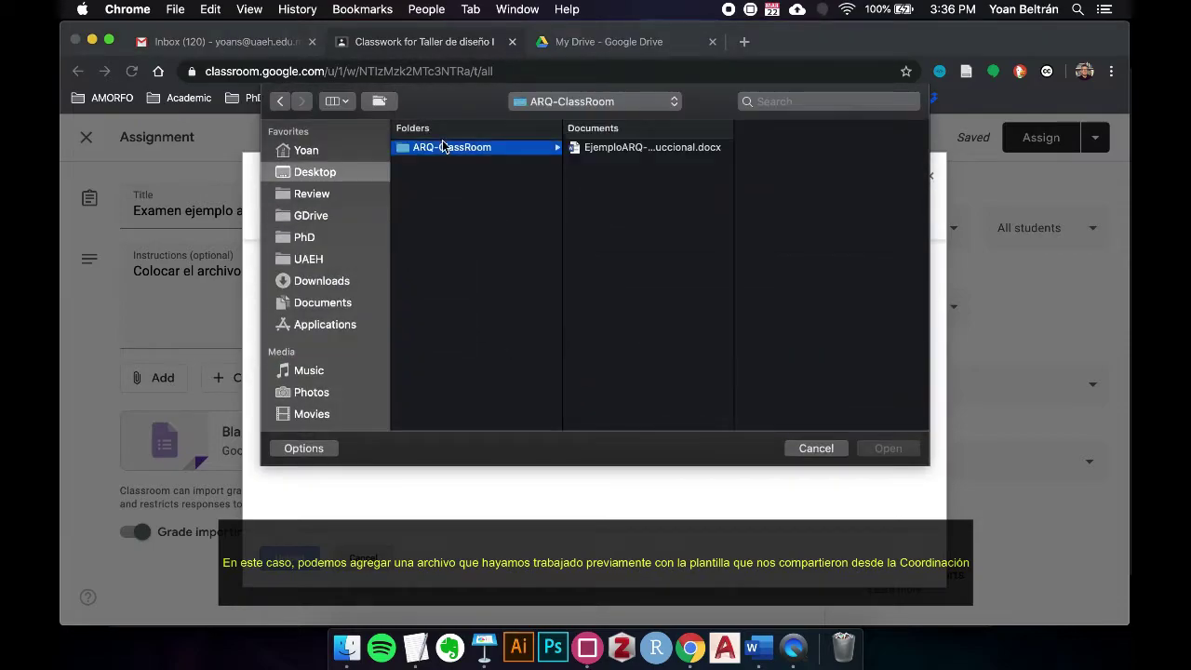
left_click(607, 151)
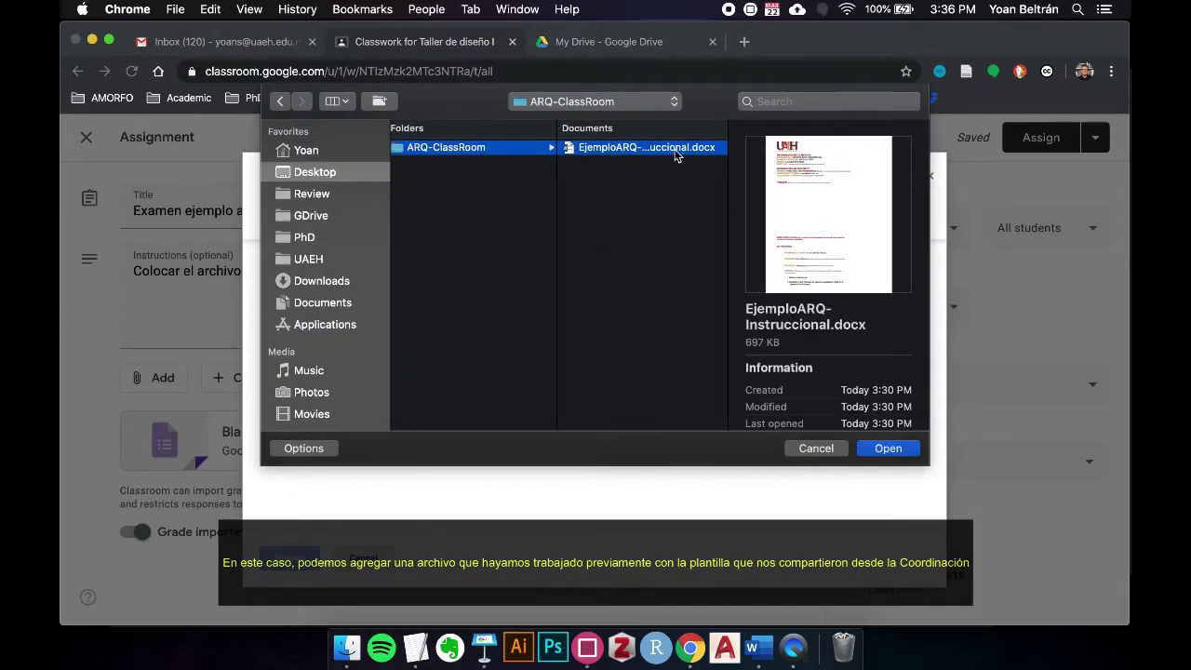
left_click(886, 448)
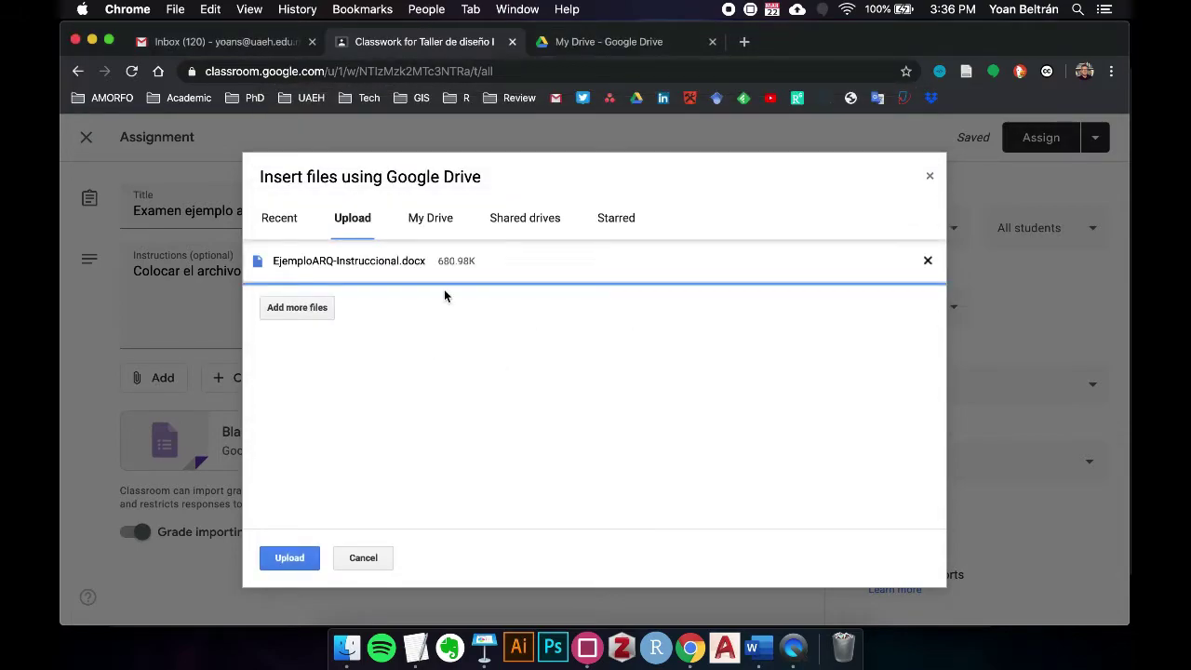
left_click(289, 557)
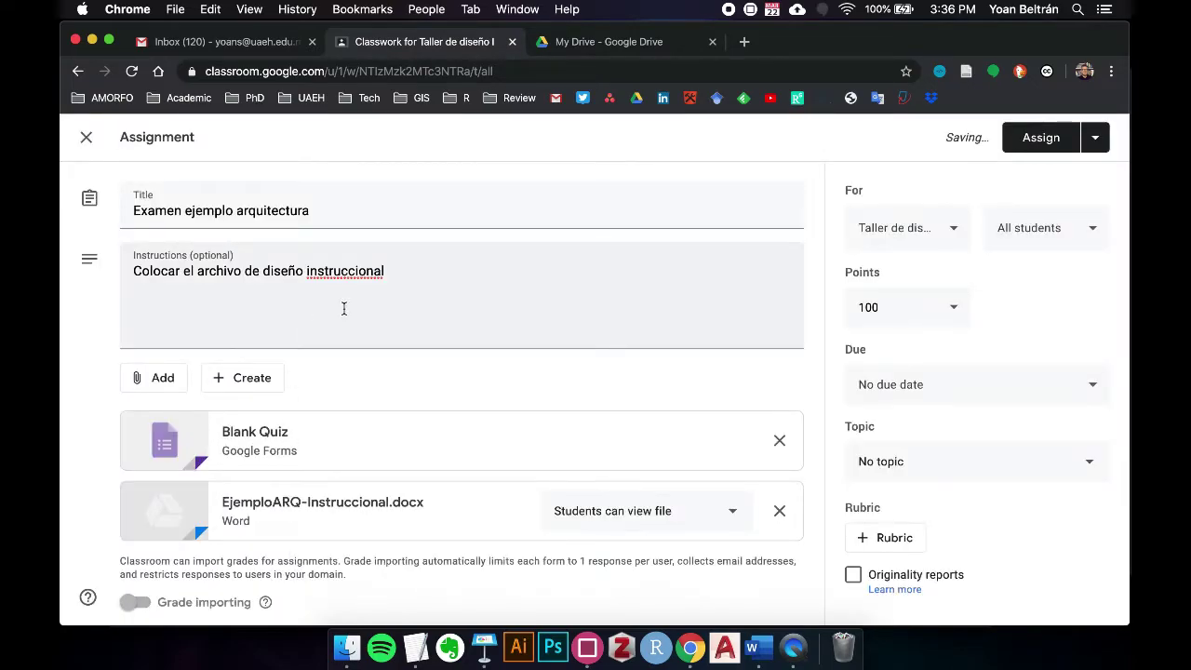
Title the Blank Quiz form "Ejemplo de examen en GForms", with description "Este es un ejemplo de un examen mediante un formulario de Google (GForms)"
left_click(266, 445)
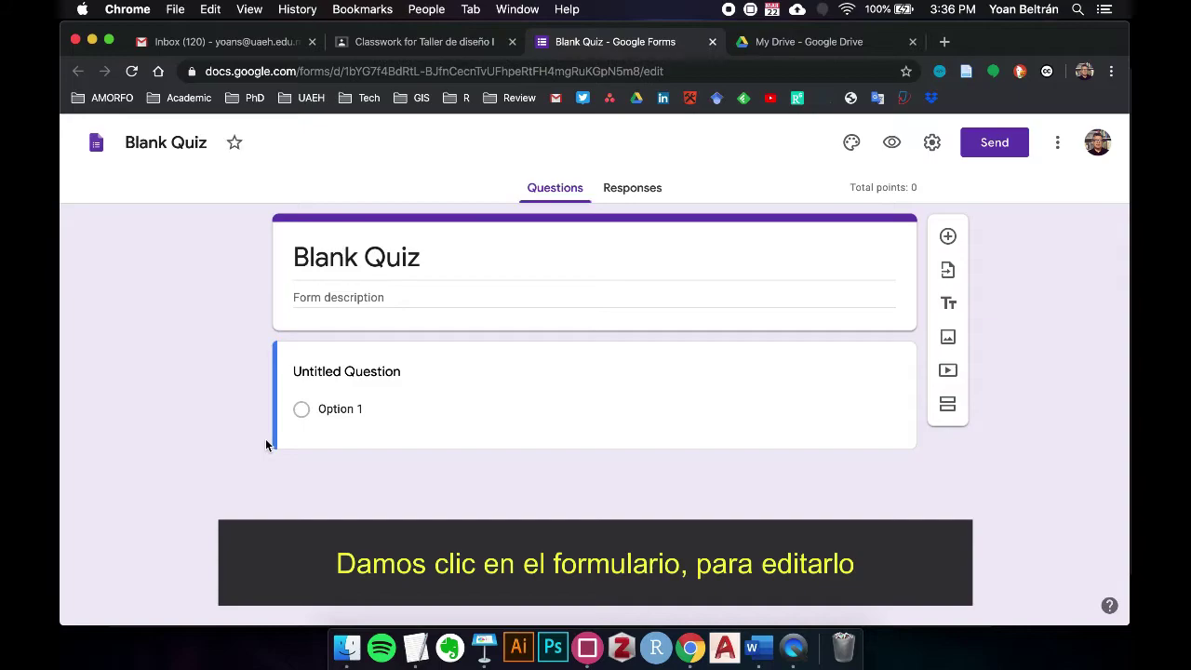
left_click(355, 265)
type("Ejem")
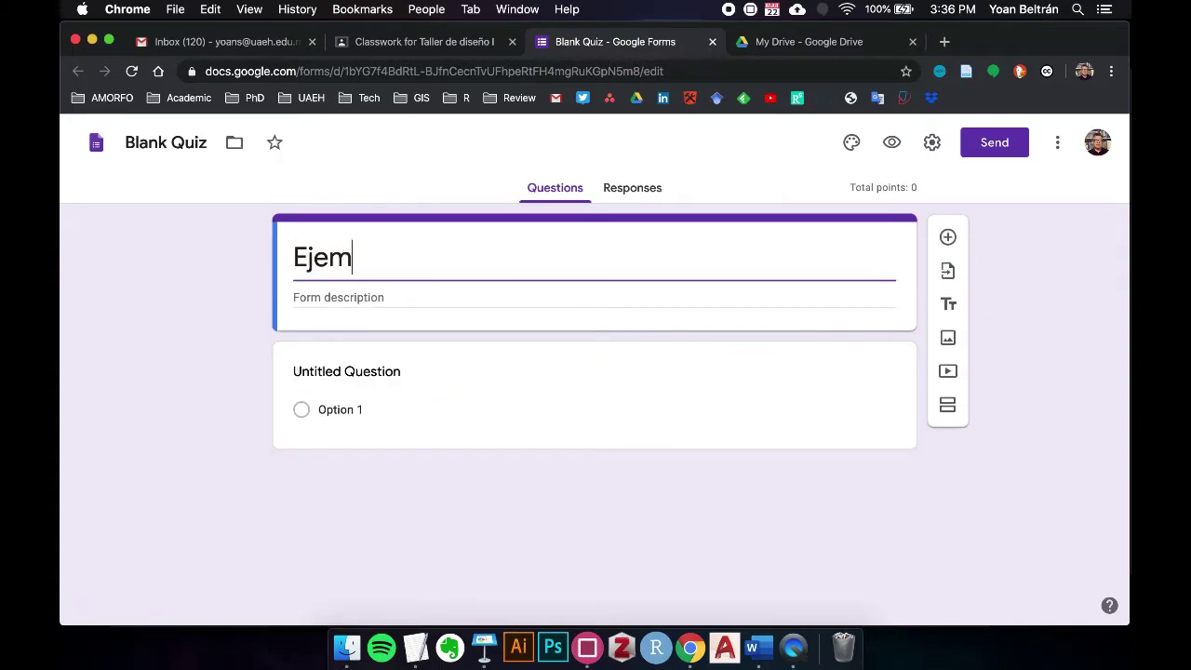
type("plo de examen en GForms")
left_click(337, 296)
type("Este es un ejemplo de un examen mediante un formulario de Google (GForms)")
Make the untitled question a Checkboxes question reading "¿Cuál es la orientación adecuada para ubicar una recamara en el diseño de una vivienda?"
left_click(346, 372)
type("¿Cuál es la orientación adecuada")
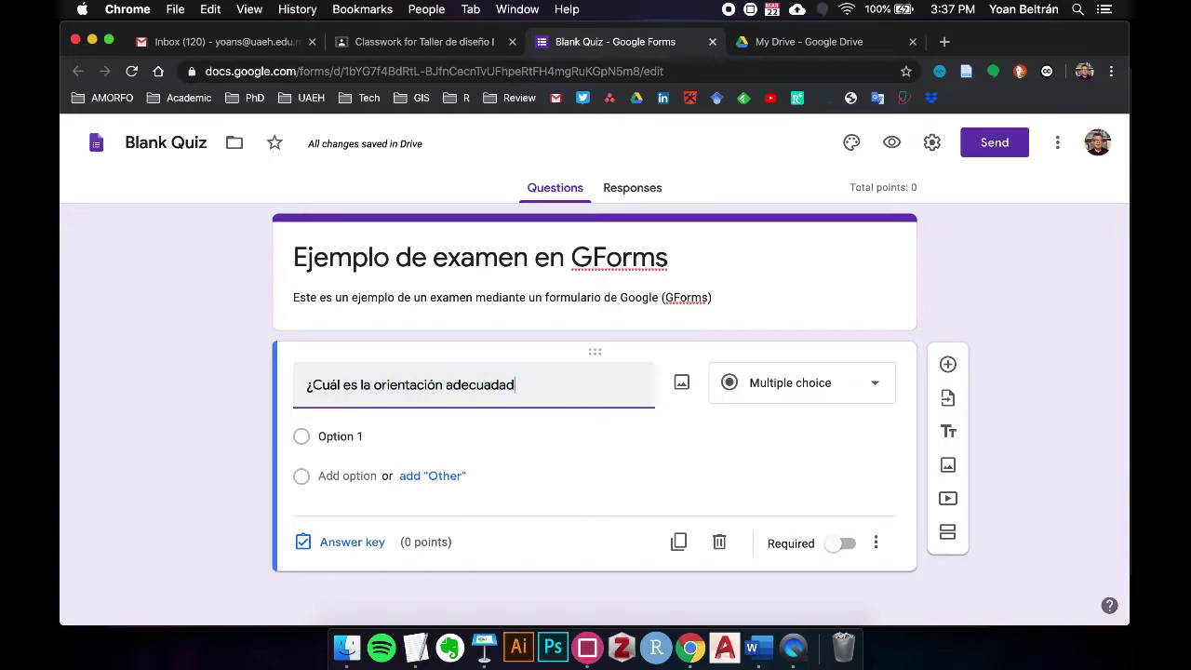
type(" para ubicar una recamara en el diseño de una vivienda?")
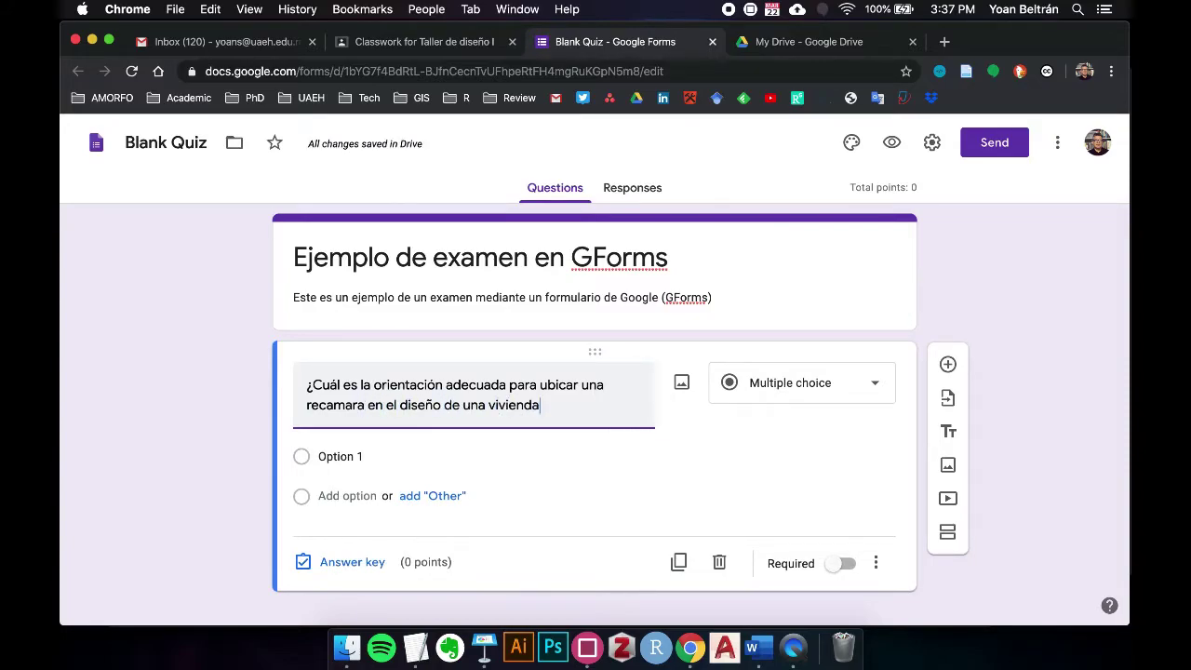
left_click(815, 391)
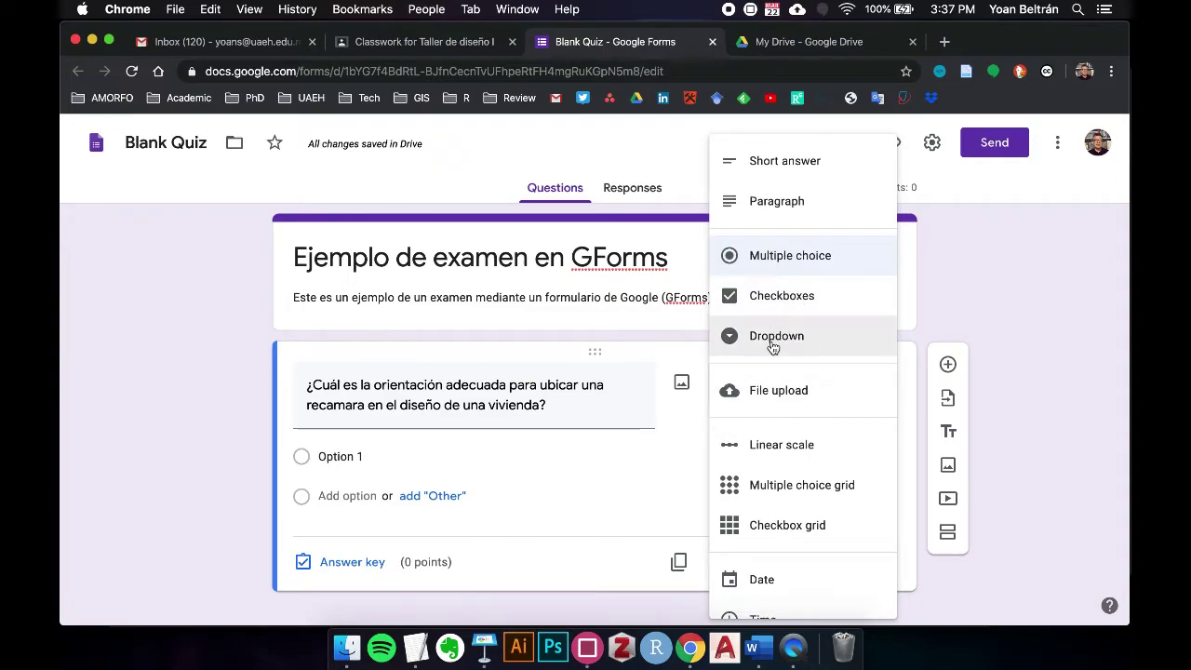
left_click(779, 298)
Enter the three answer options "Sur, Sureste, Este", "Norte, Noreste" and "Este" for the question
left_click(332, 454)
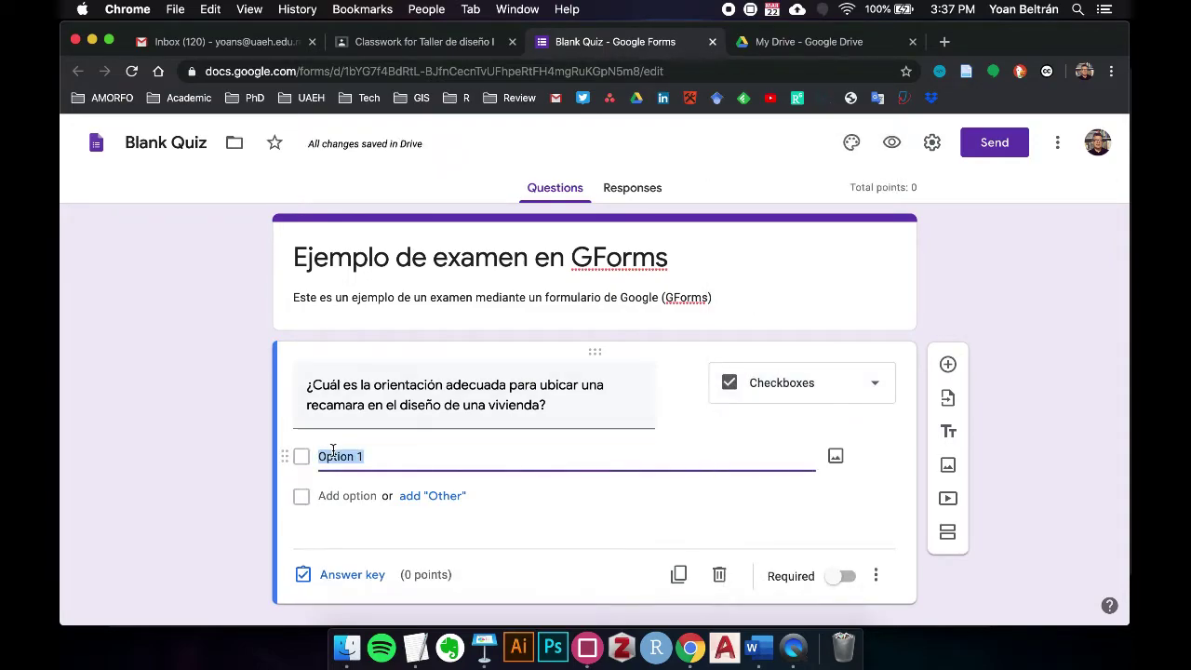
type("Sur")
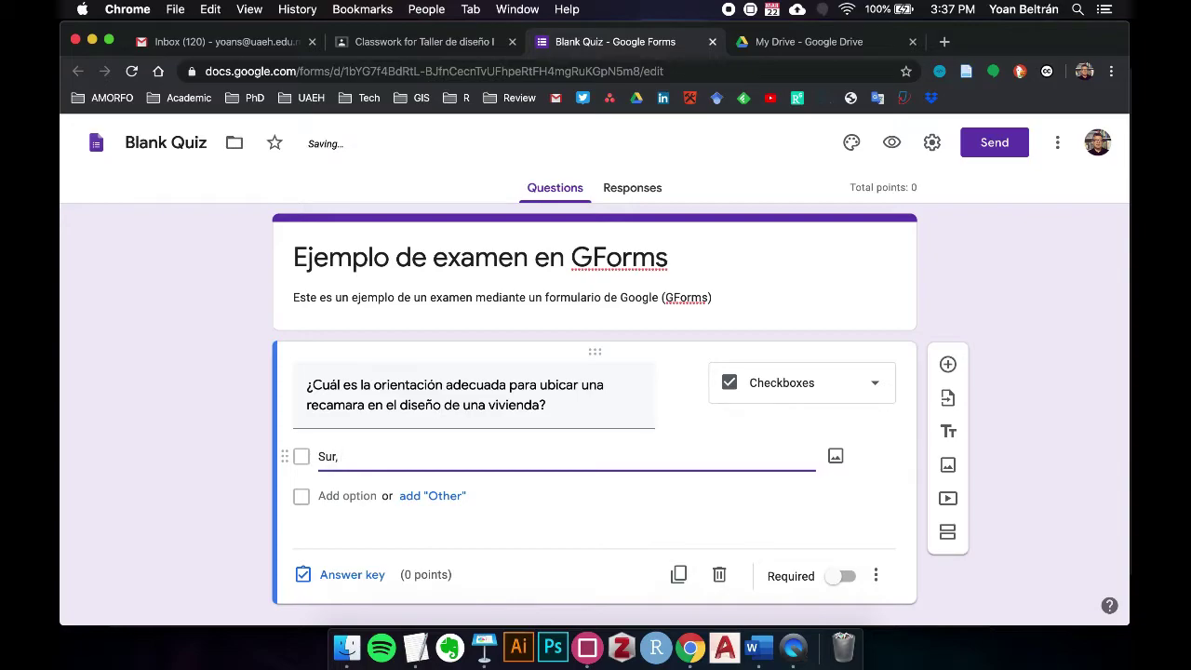
type(", Sureste, Este")
key("Return")
type("Norte, Noreste")
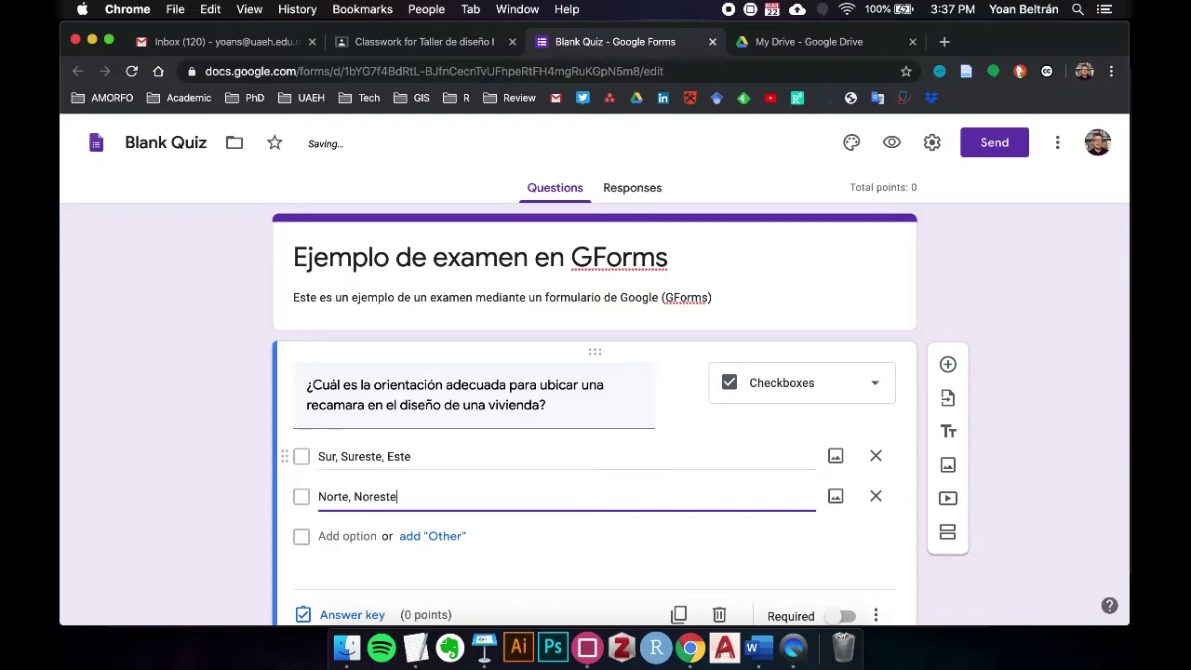
key("Return")
type("Este")
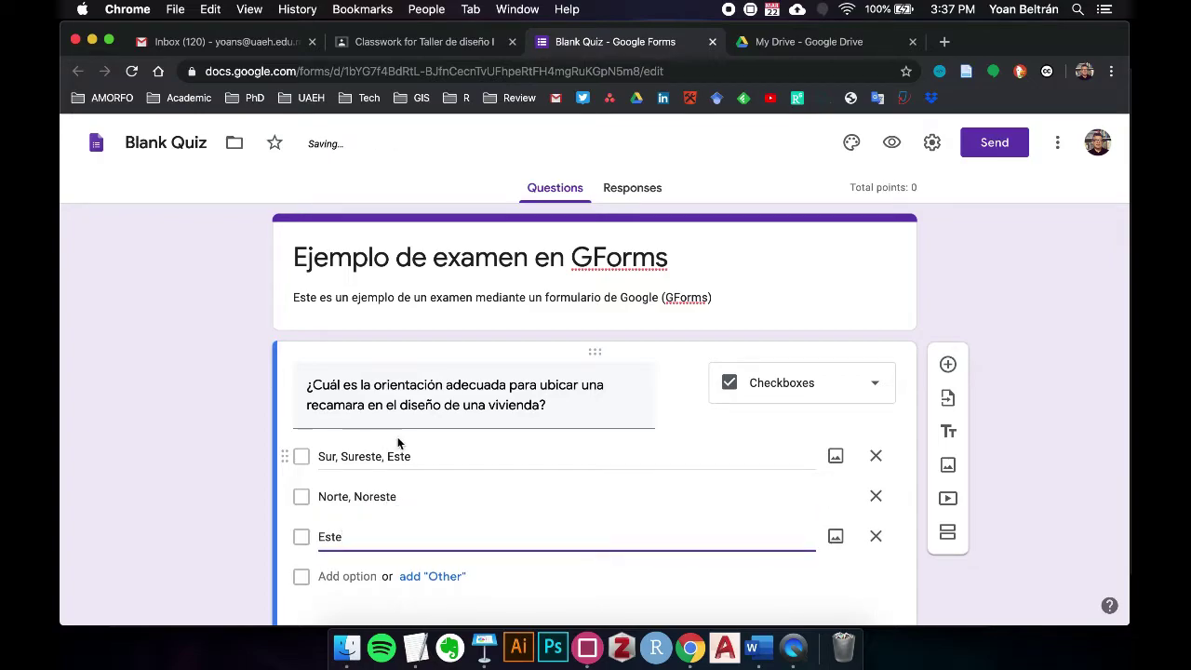
In the recamara question's answer key, set 3 points and mark "Sur, Sureste, Este" as the correct answer
scroll(395, 441, "down", 2)
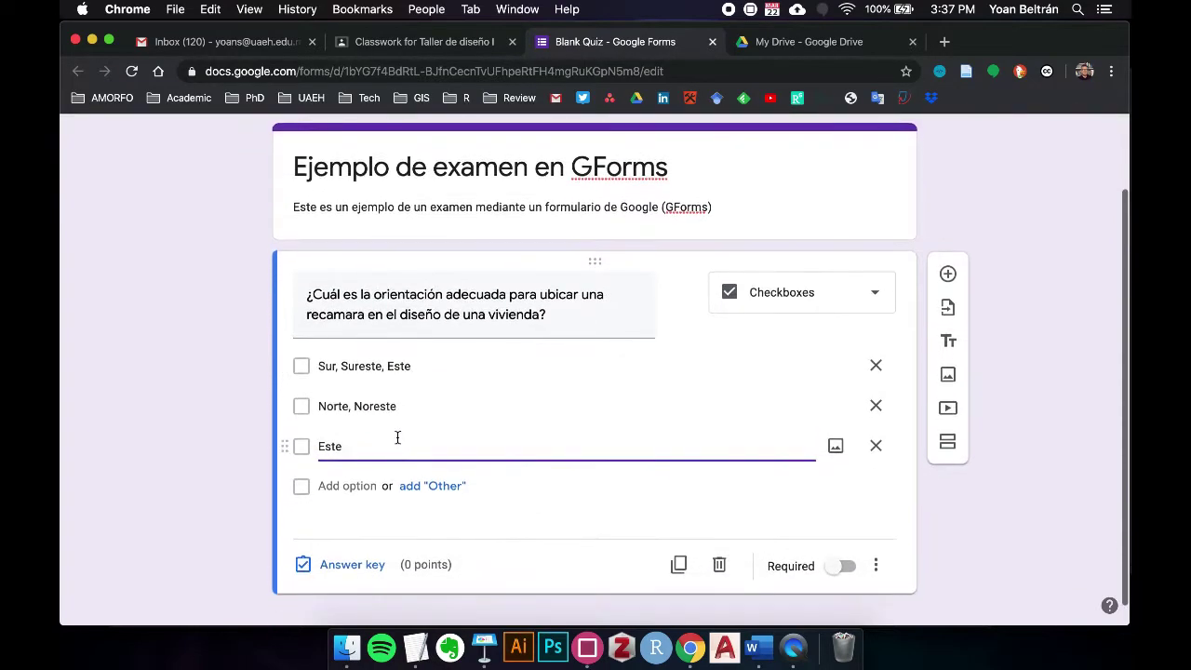
left_click(340, 547)
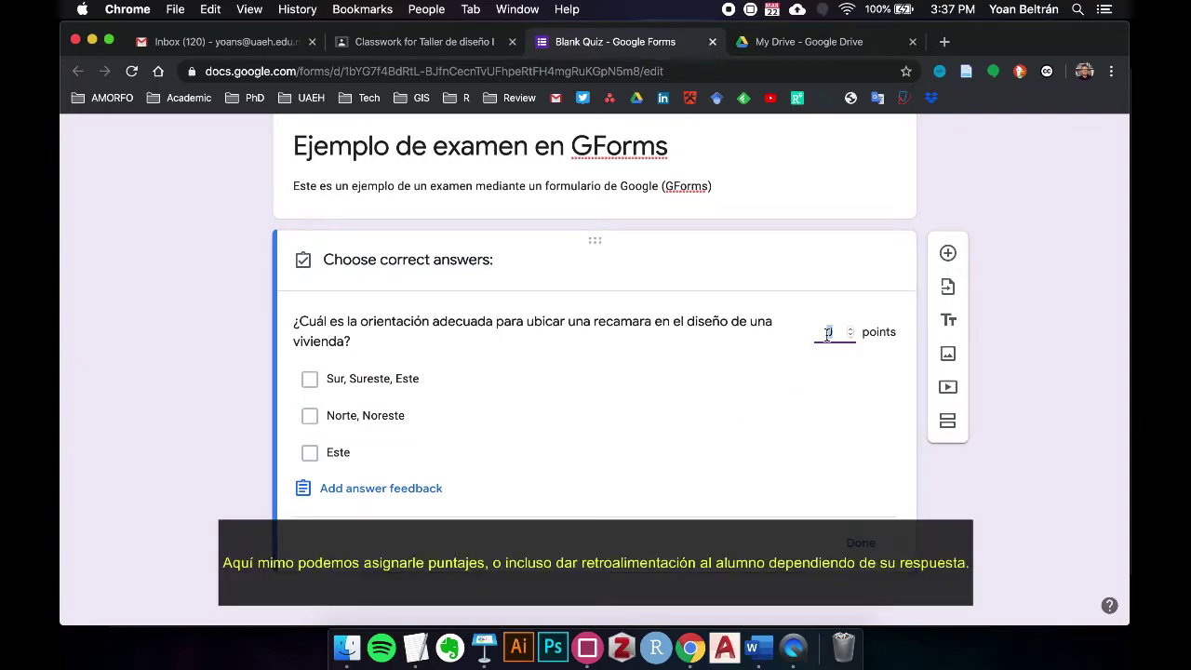
type("3")
left_click(465, 387)
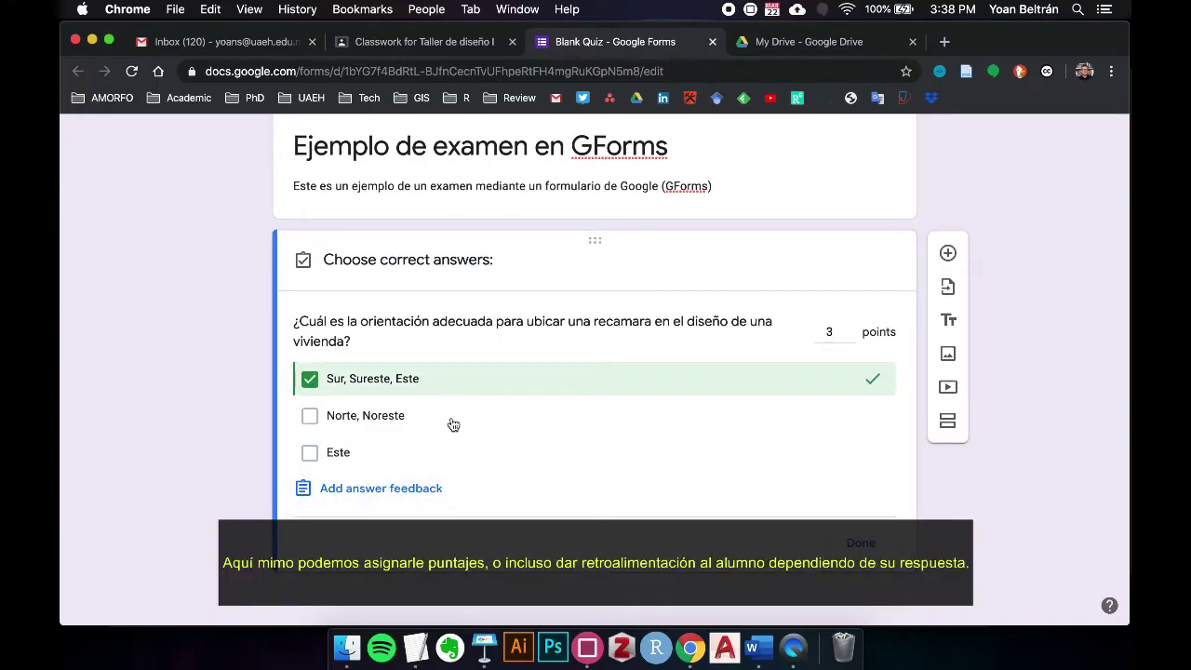
Add incorrect-answer feedback to the recamara question reading "Incorrecto. Revisa la literatura en temas de diseño y clima"
left_click(418, 491)
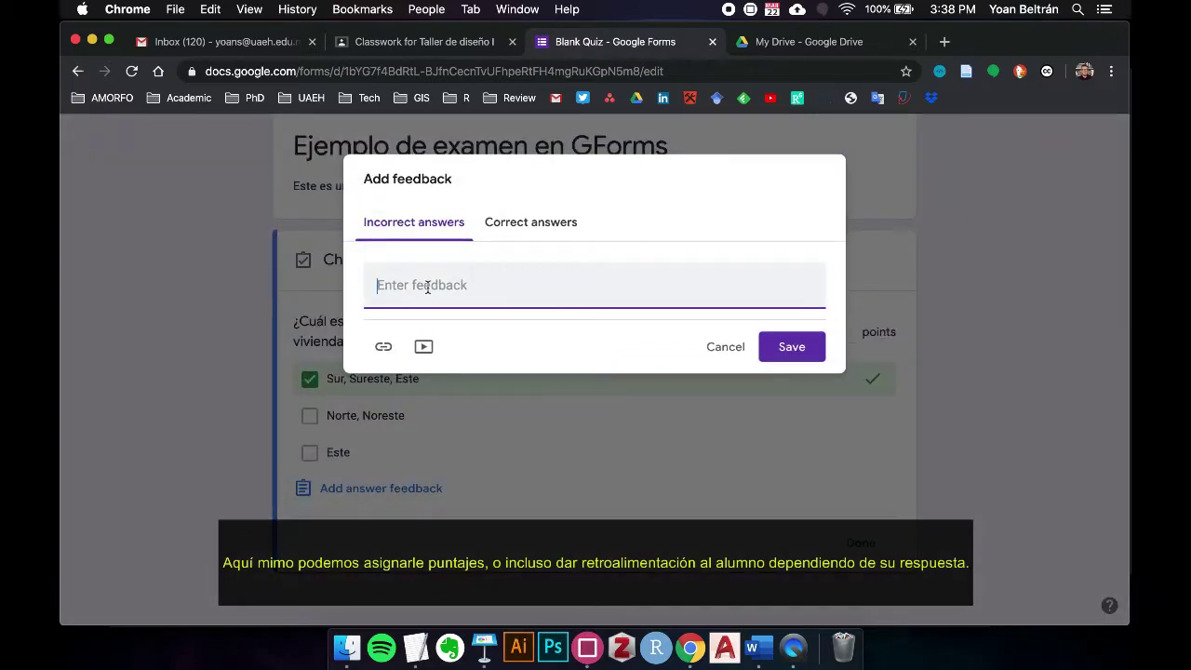
type("Incorrecto. Revisa la l")
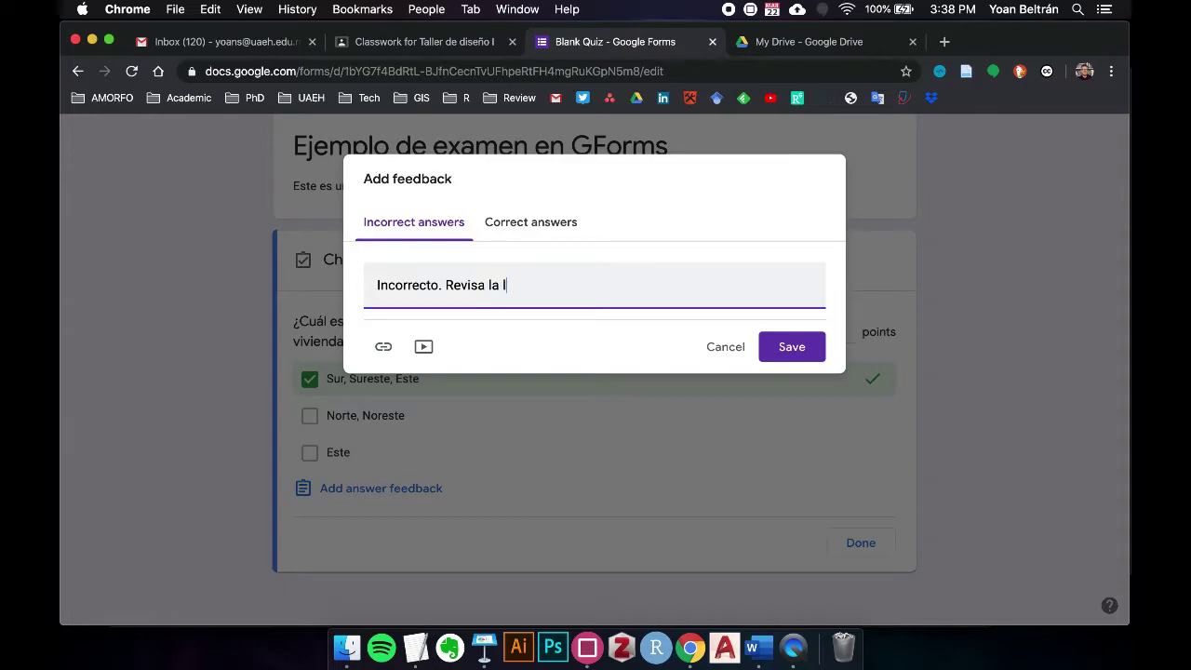
type(" en tema")
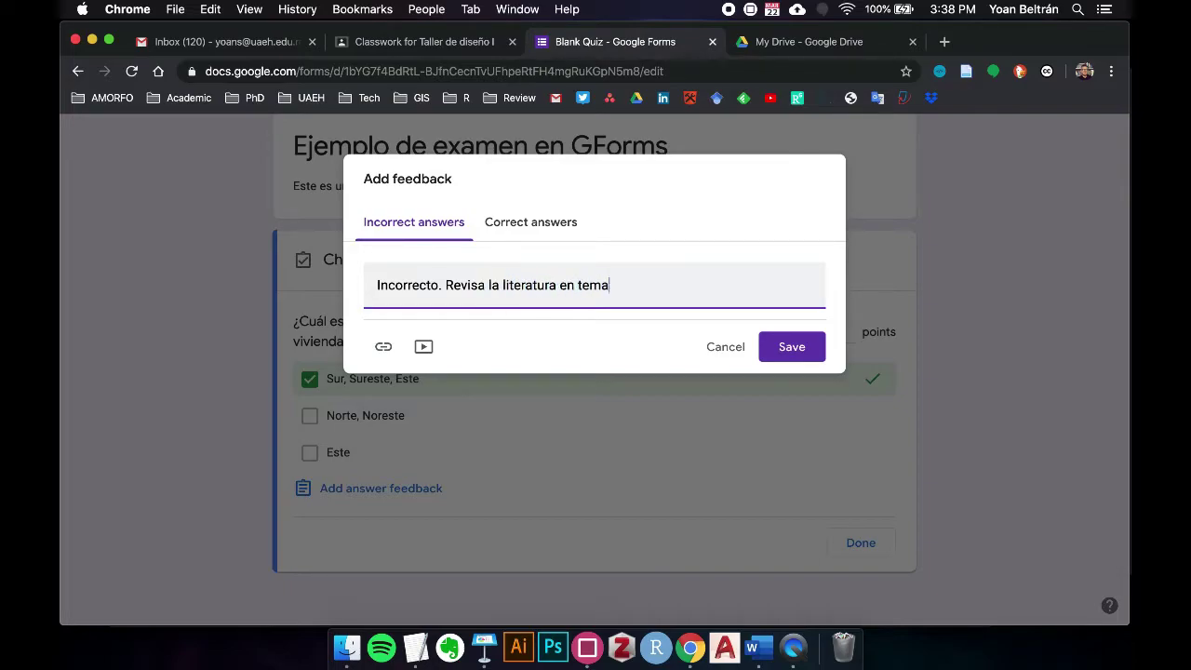
type("s de diseño y clima")
Add correct-answer feedback "¡Correcto!" to the recamara question, save the feedback and finish its answer key
left_click(530, 221)
left_click(434, 282)
type("Co")
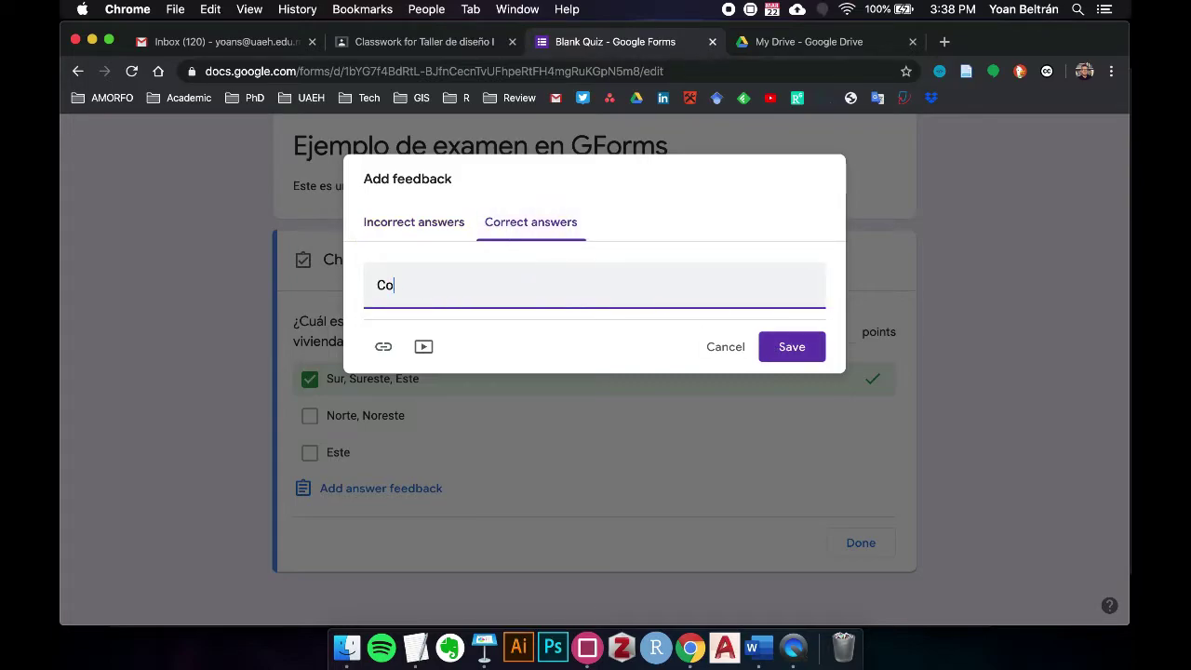
type("rretc¡Correcto!")
left_click(791, 346)
scroll(561, 375, "down", 2)
scroll(765, 412, "up", 2)
scroll(764, 410, "down", 2)
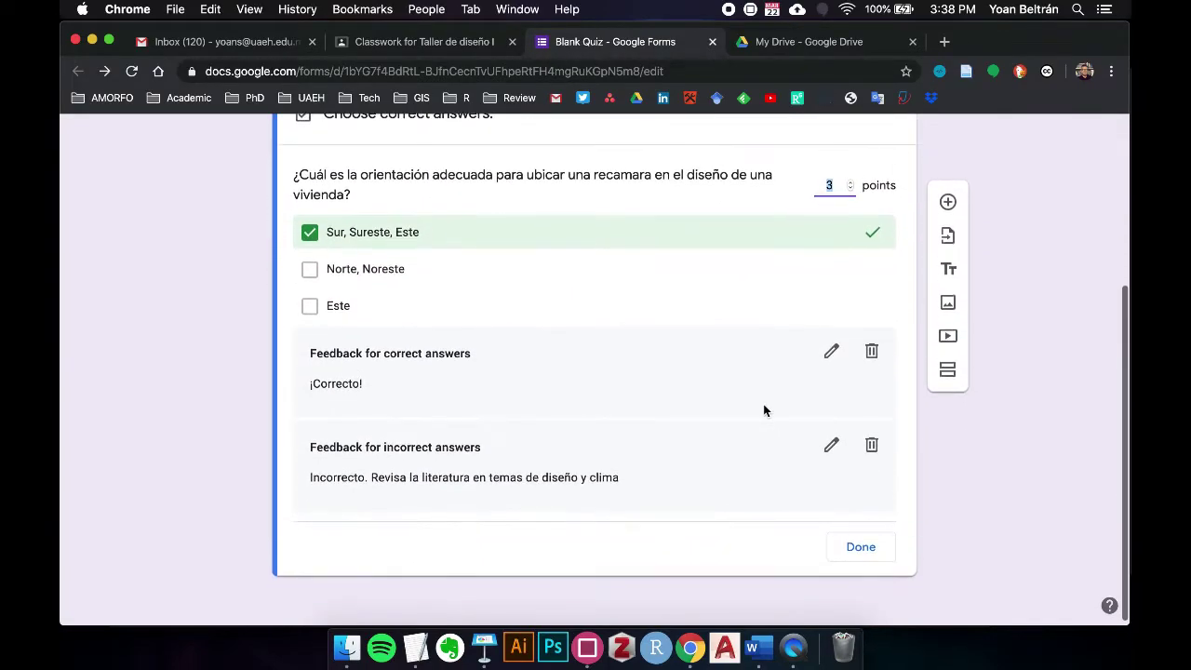
left_click(856, 551)
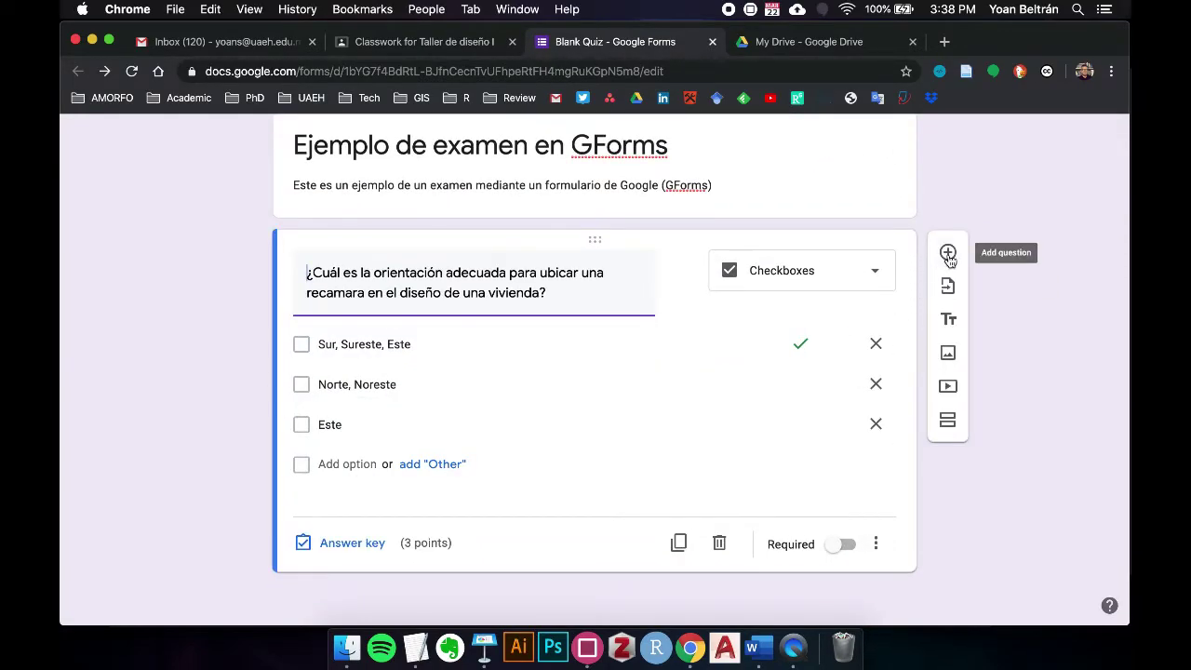
Add a second question reading "En un sistema de muros de mampostería confinados, ¿a qué separación deben ir los castillos?"
left_click(948, 255)
type("¿")
key("BackSpace")
type("En un sistem")
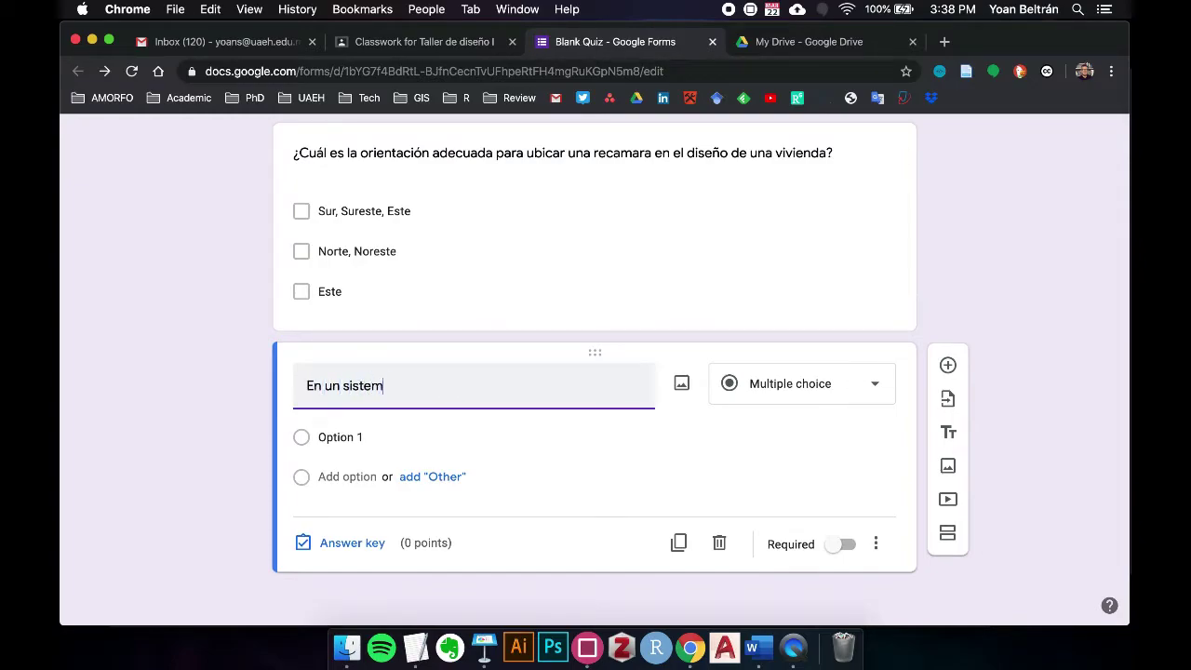
type("a de muros confinados, ¿a qué separación deben ir los co")
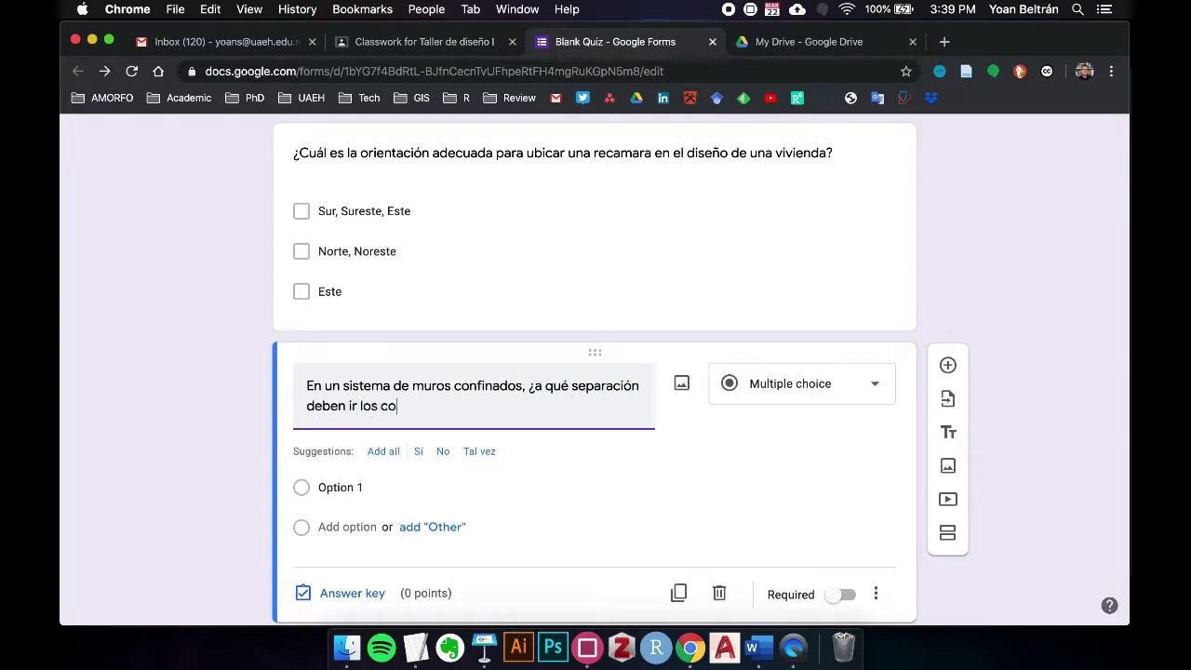
key("BackSpace")
type("astillos")
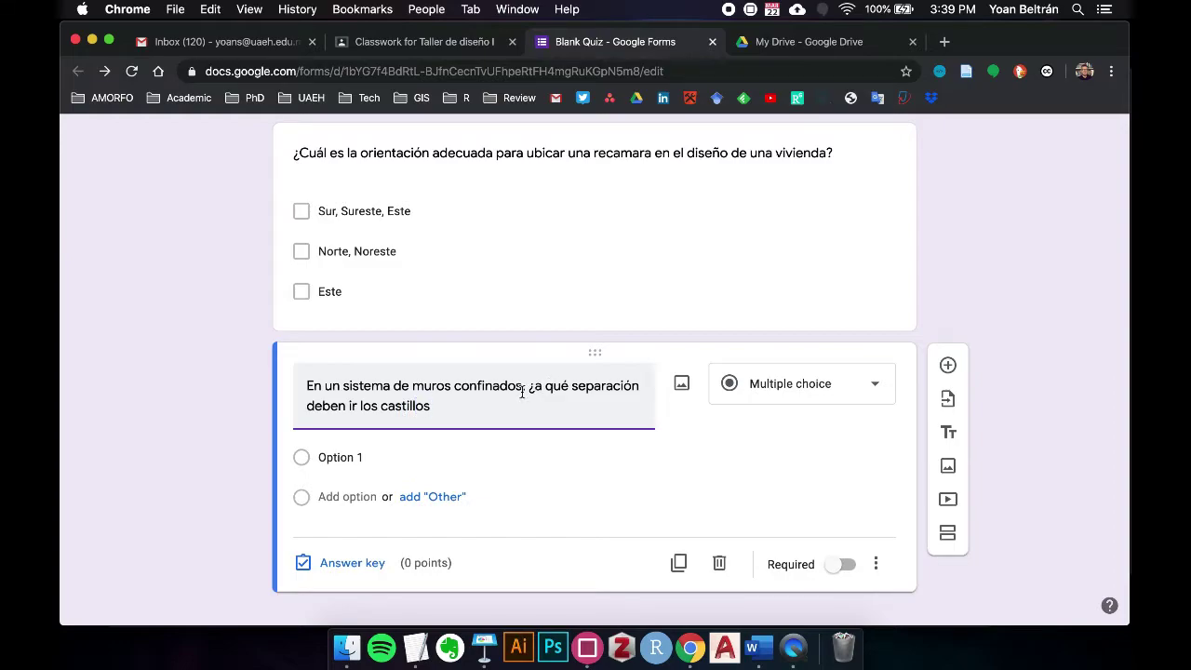
left_click(452, 387)
type("de mampostería")
Enter the second question's answer options "A cada metro", "1.5 veces la altura del muro o máximo 4 metros." and "No hay limite"
scroll(372, 446, "down", 1)
left_click(347, 438)
type("A cada metro")
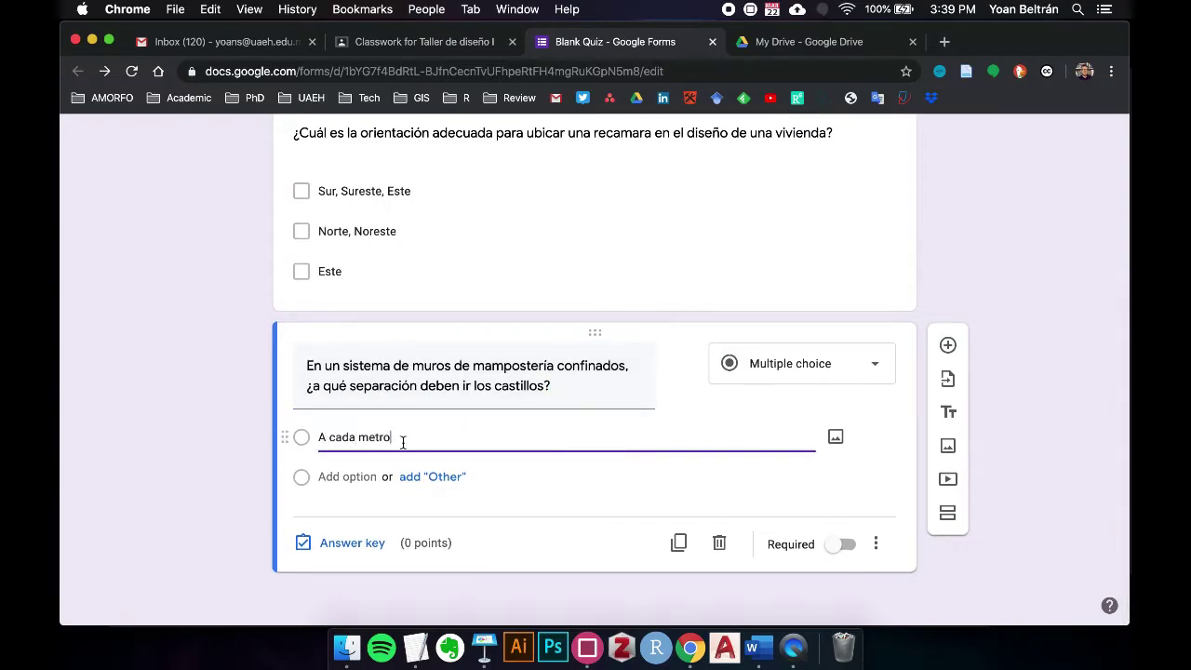
key("Return")
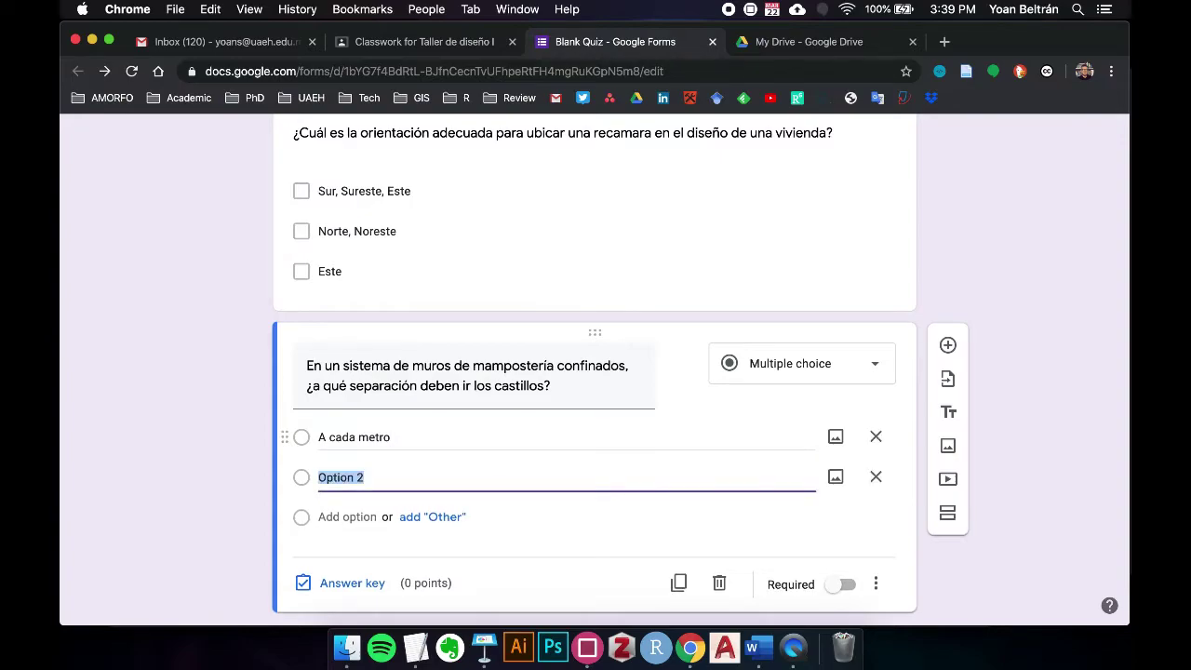
type("1.5 veces la altura del muro o máxim")
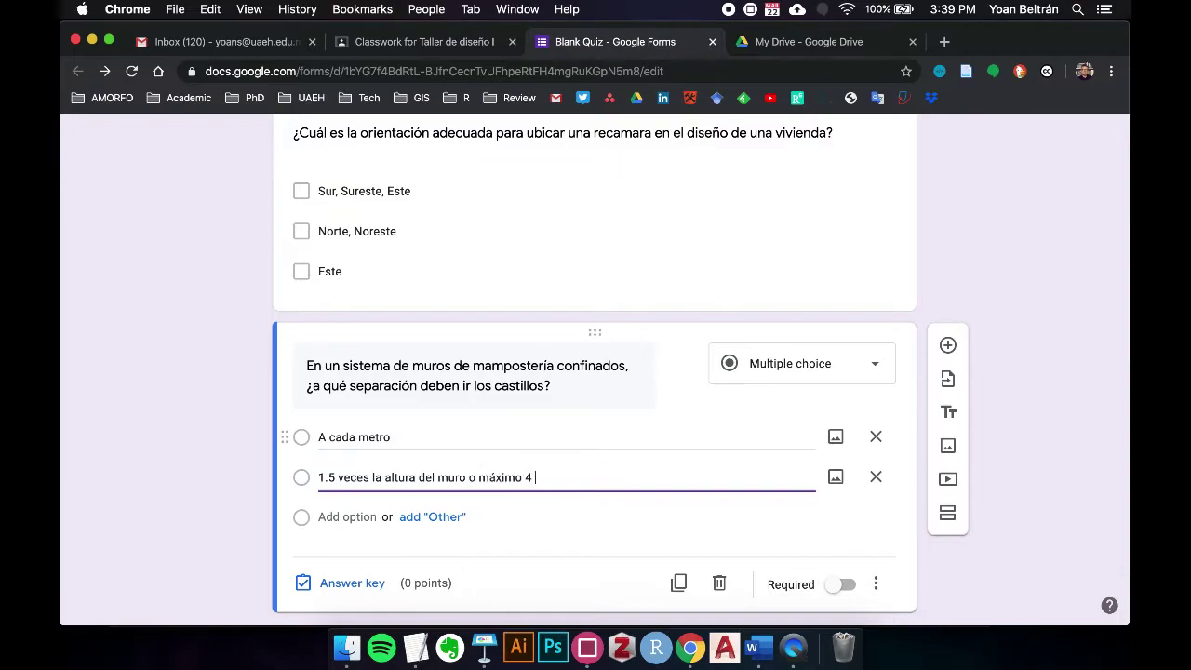
key("Return")
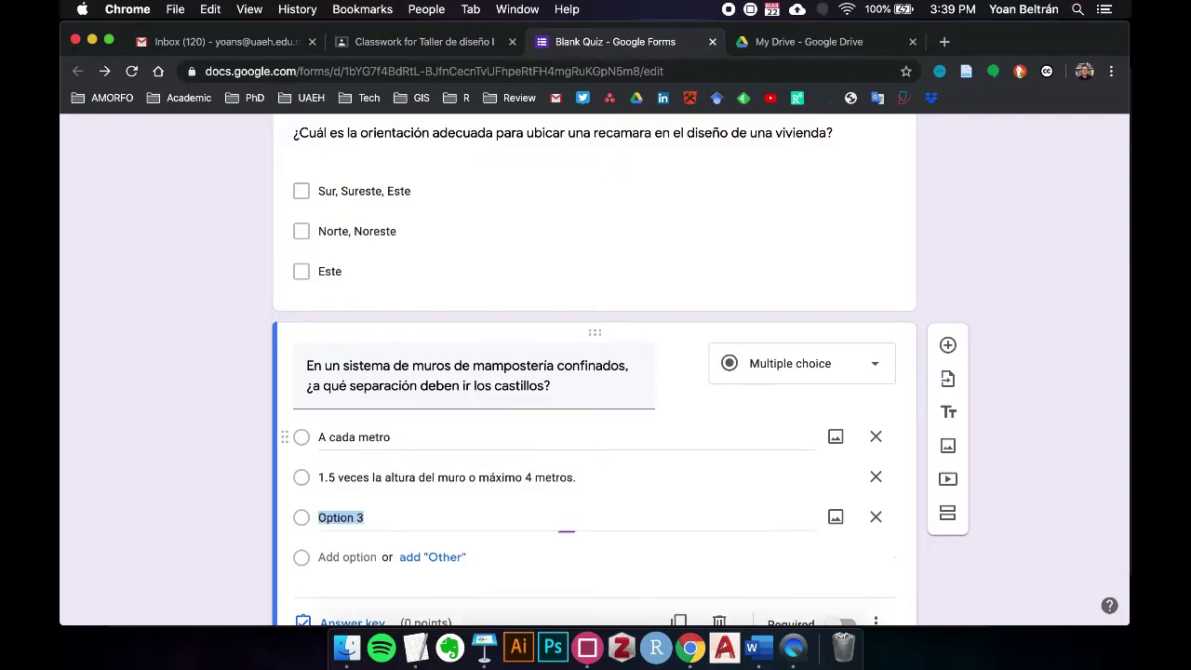
type("No")
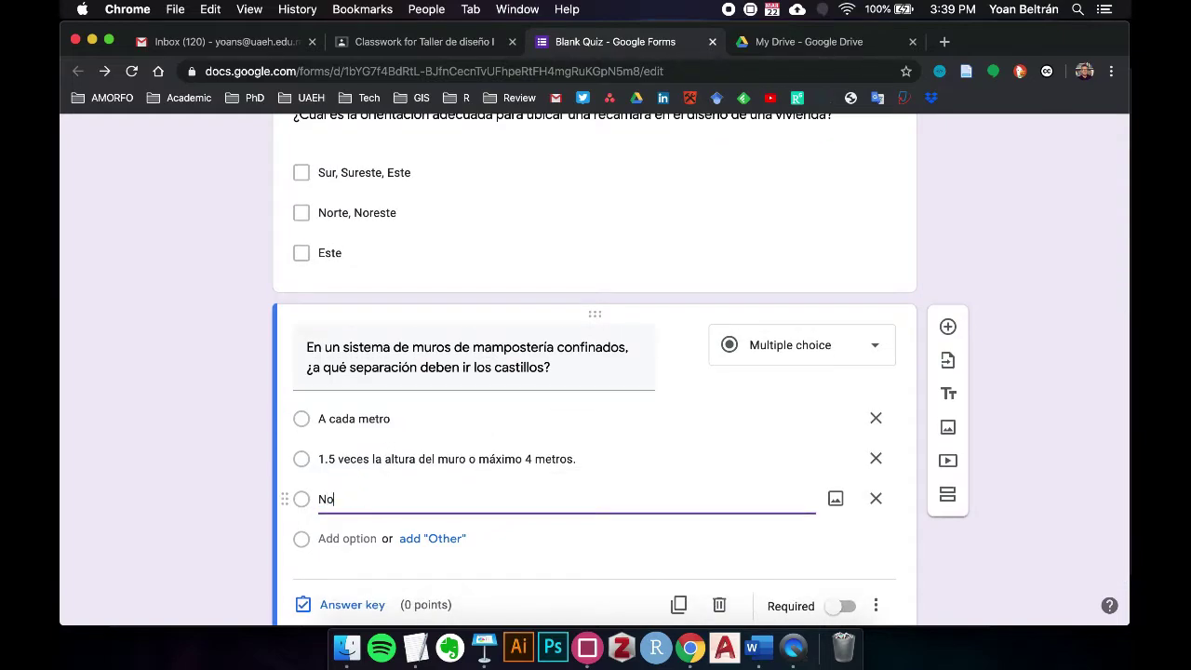
type(" hay limite")
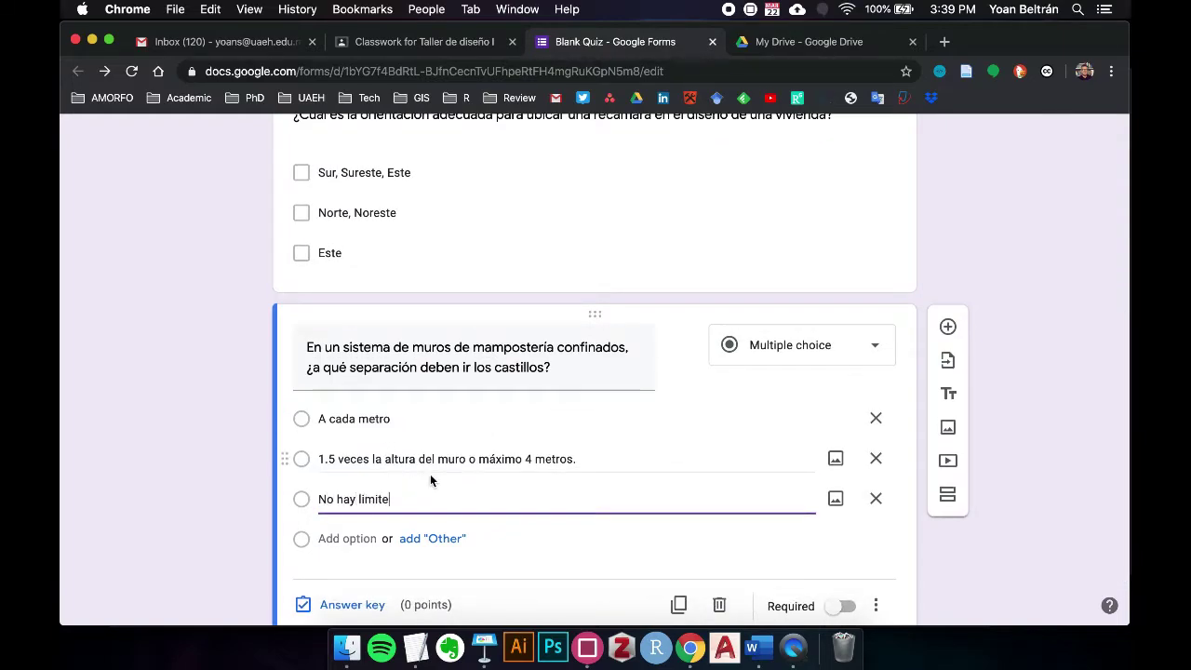
In the castillos question's answer key, set 3 points and mark "1.5 veces la altura del muro o máximo 4 metros." as correct
scroll(363, 558, "down", 1)
left_click(363, 558)
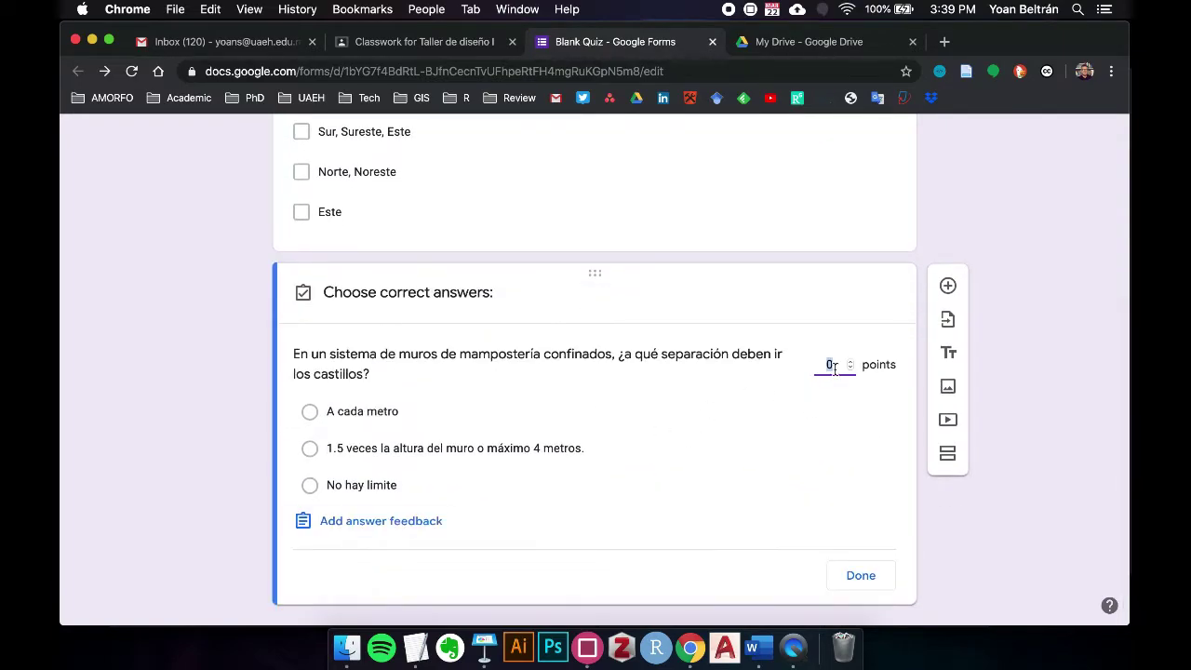
left_click(627, 449)
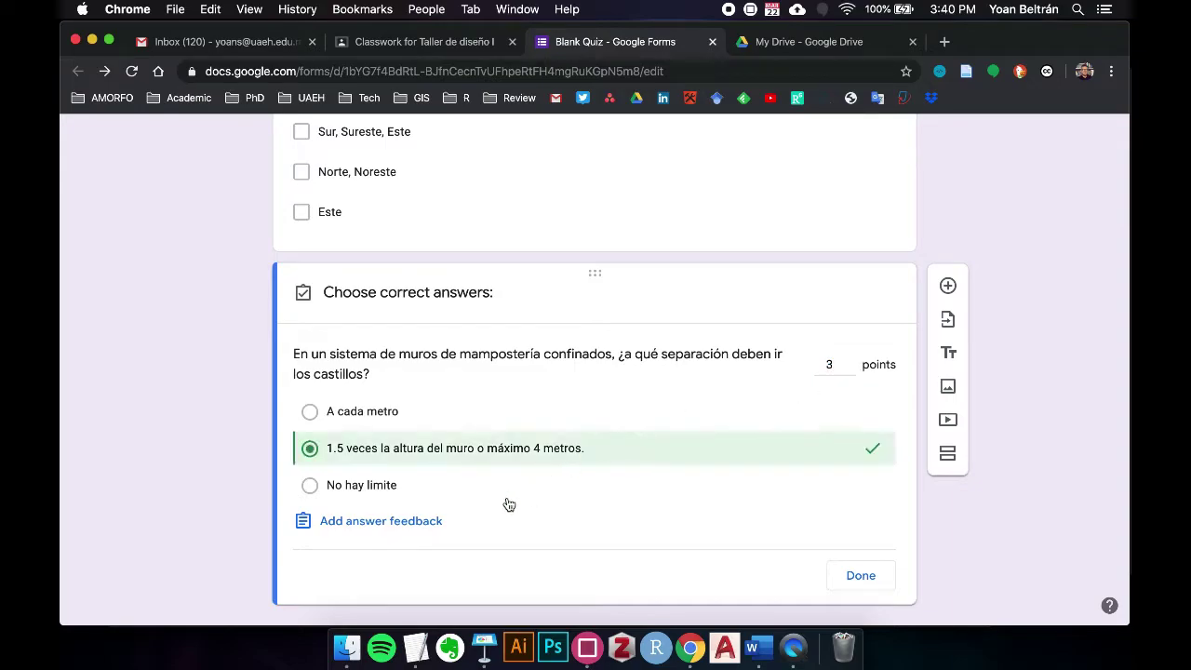
Add incorrect-answer feedback to the castillos question reading "Incorrecto. Puedes revisar las NTC del Reglamento de construcciones de CDMX"
left_click(428, 521)
left_click(411, 284)
type("Incor")
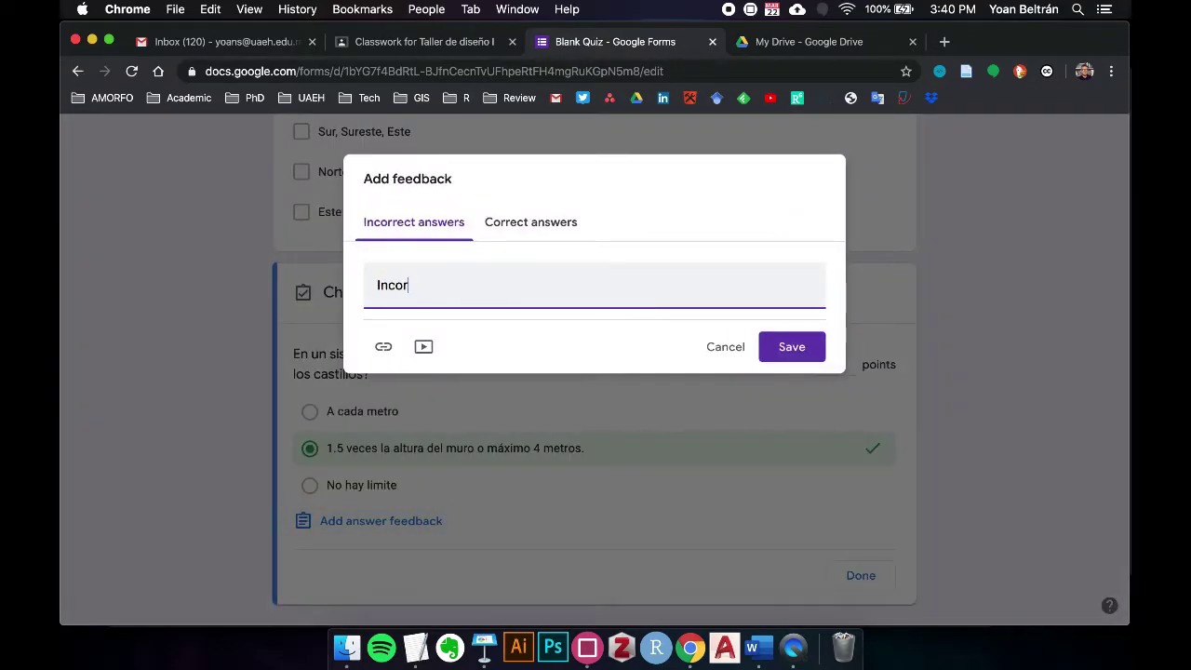
type("recto. Puedes revisar")
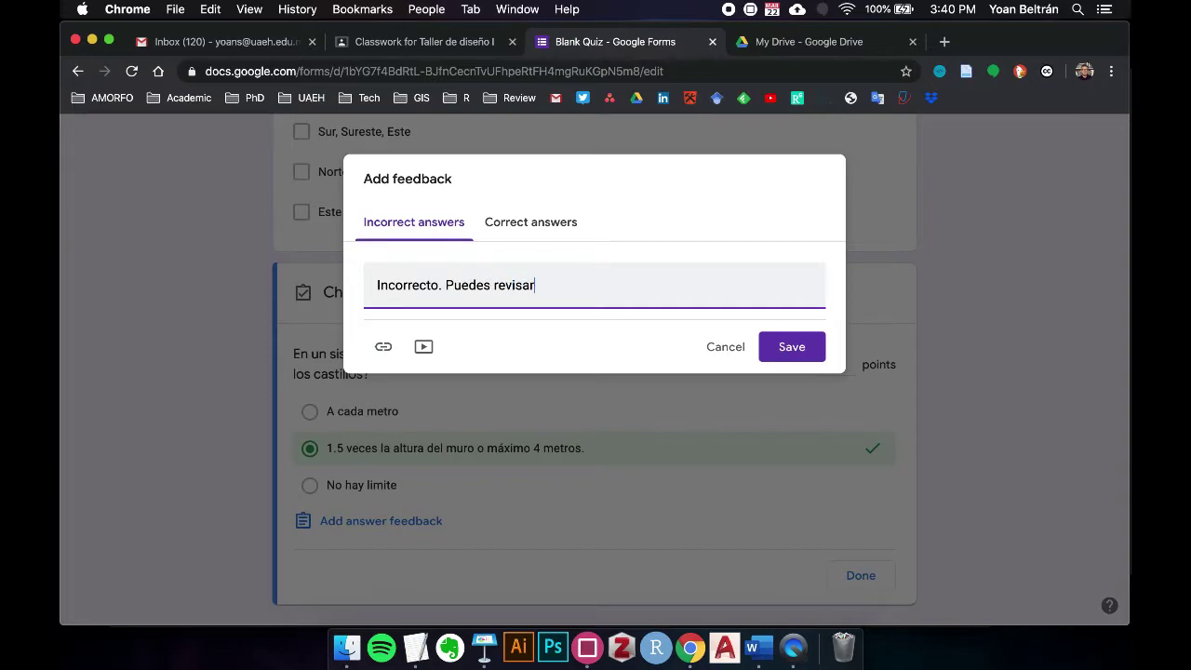
type("Reglaamento de")
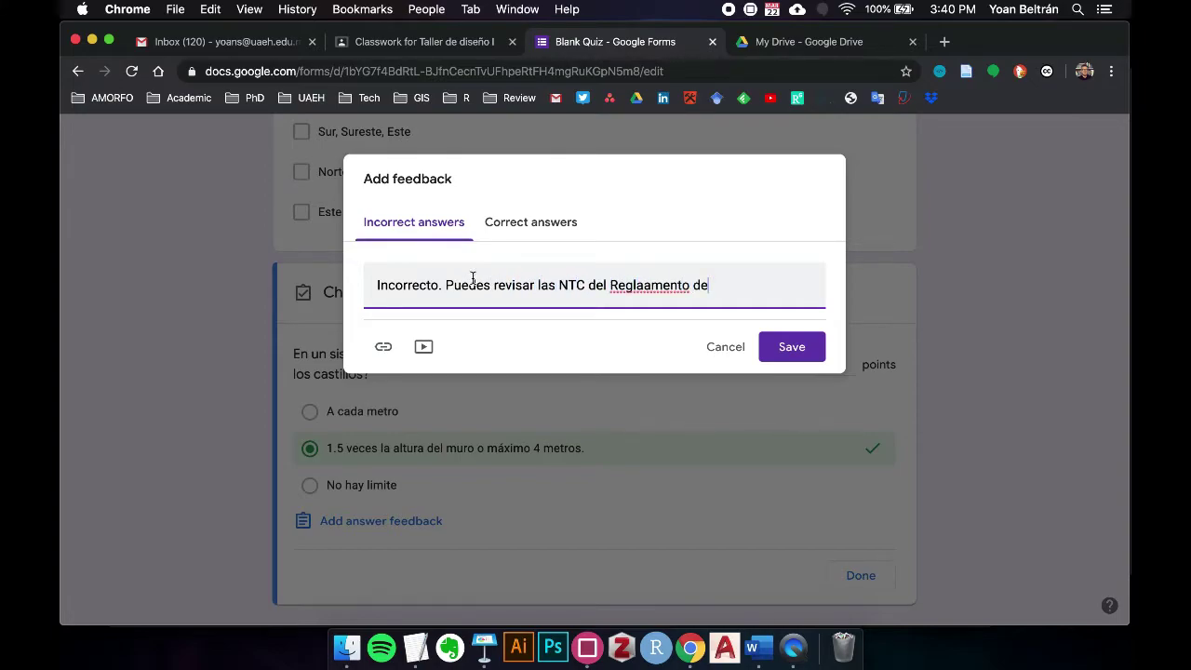
left_click(654, 284)
key("BackSpace")
left_click(752, 285)
type("construcciones de CDMX")
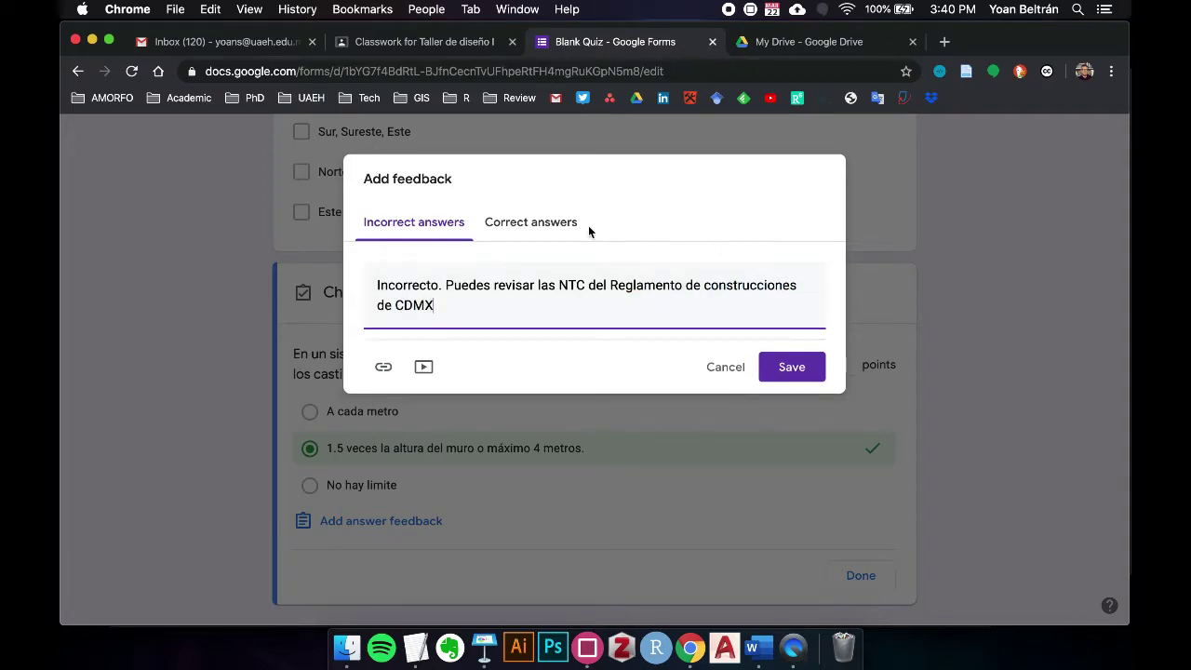
Add correct-answer feedback "¡Correcto!" to the castillos question, save the feedback and finish its answer key
left_click(532, 228)
left_click(428, 289)
type("Correcto!")
left_click(378, 287)
type("¡")
left_click(789, 346)
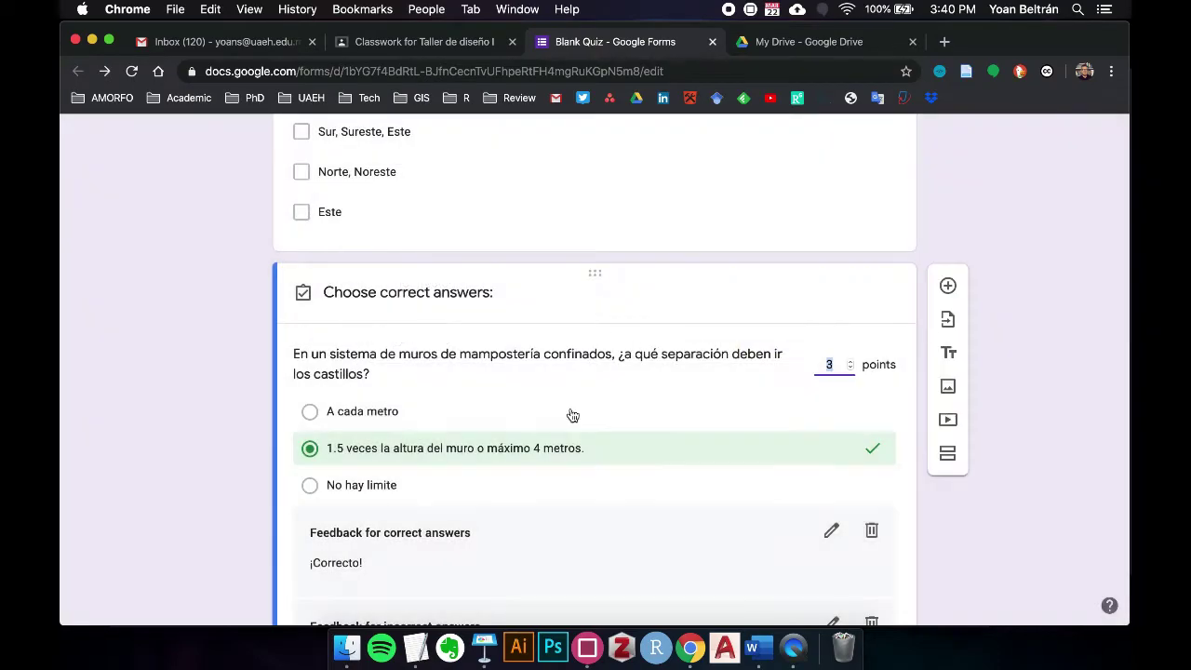
scroll(571, 412, "down", 2)
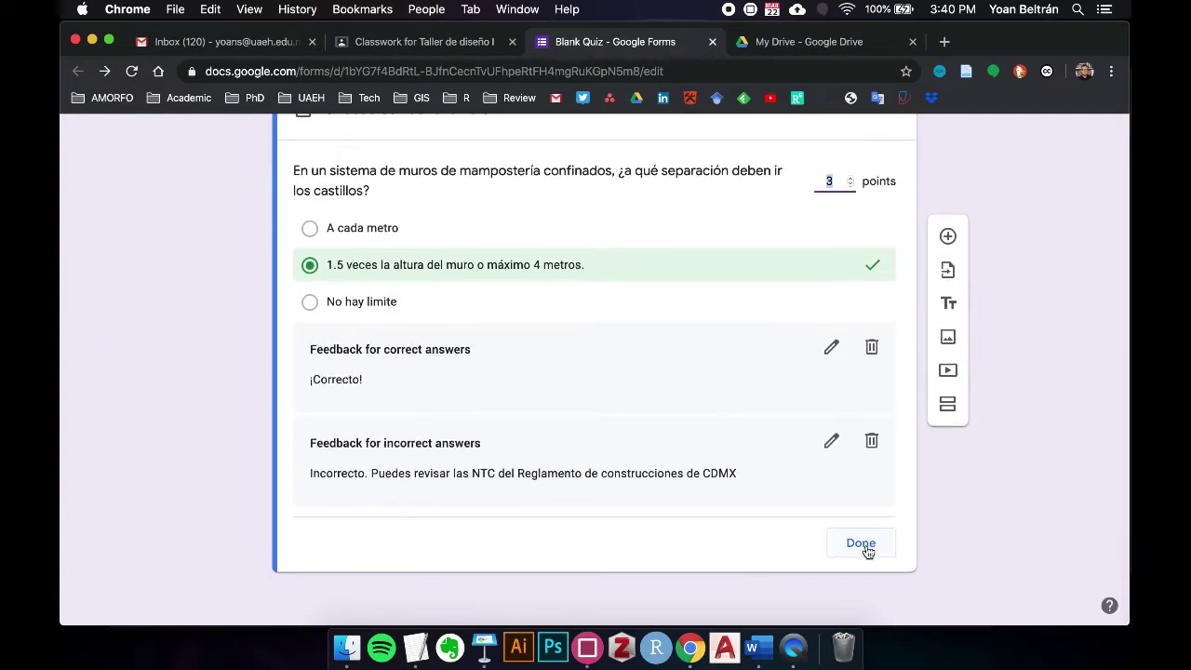
left_click(859, 542)
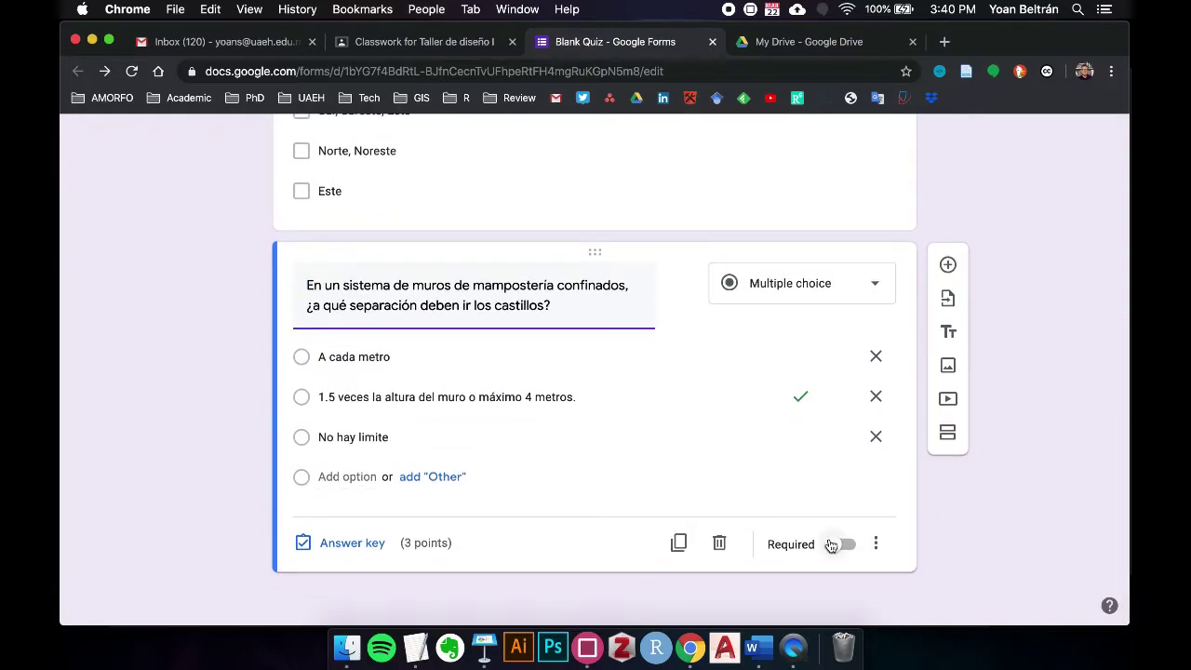
Add a third question beginning "En 1966, Robert Venturi escribió una de las obras literarias mas importantes de la arquitectura."
left_click(947, 264)
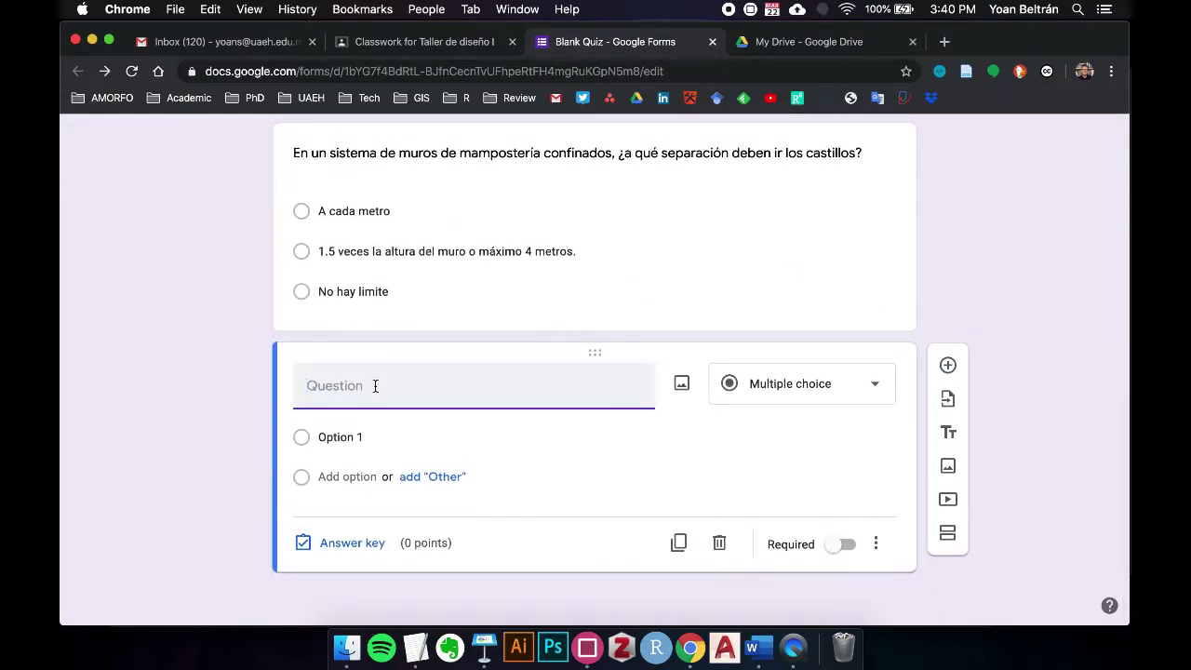
type("En 1966, Robert Venturi escribió")
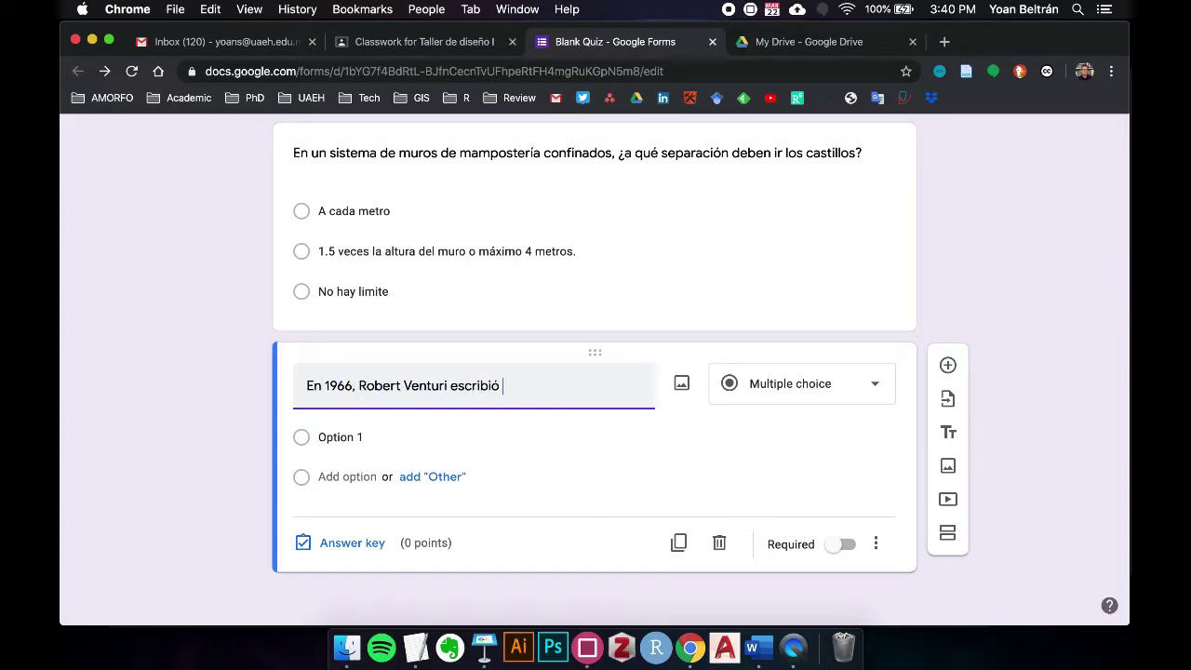
type(" una de las obras li")
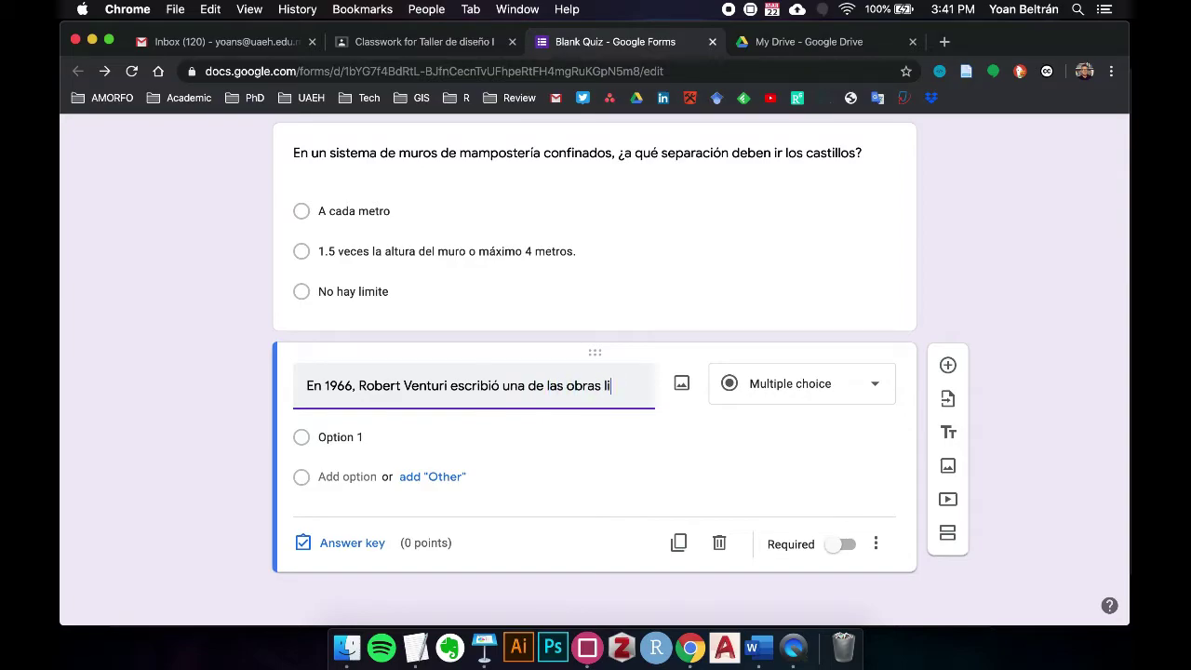
type("terarias")
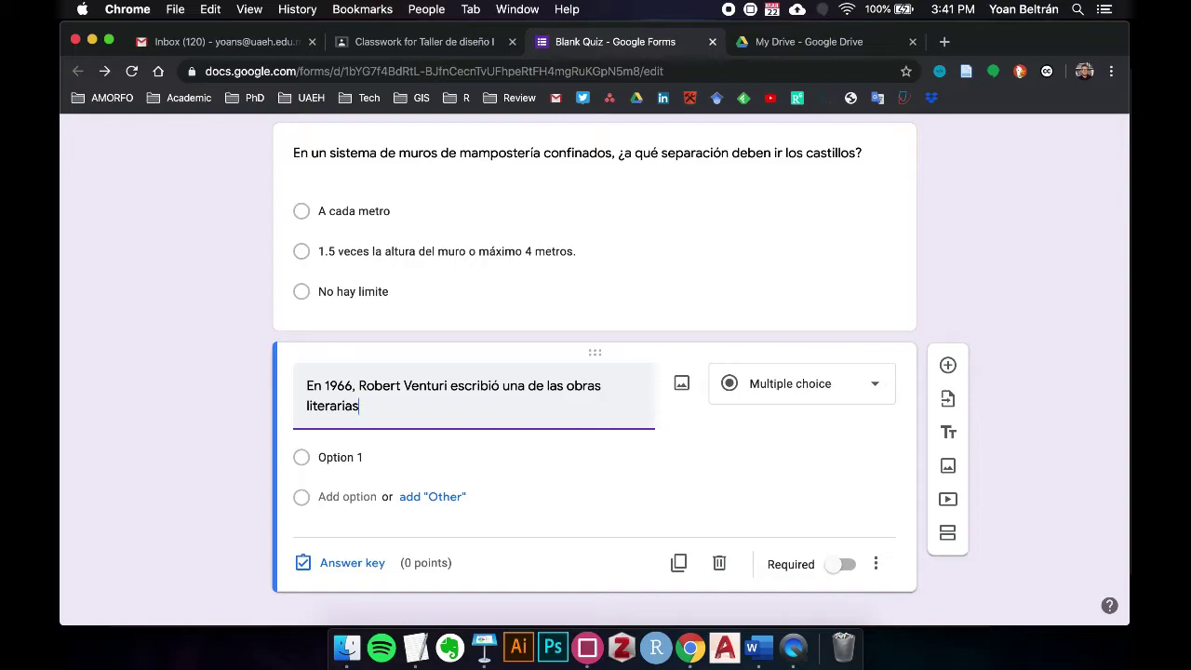
type(" mas importantes de la arquitectura. S")
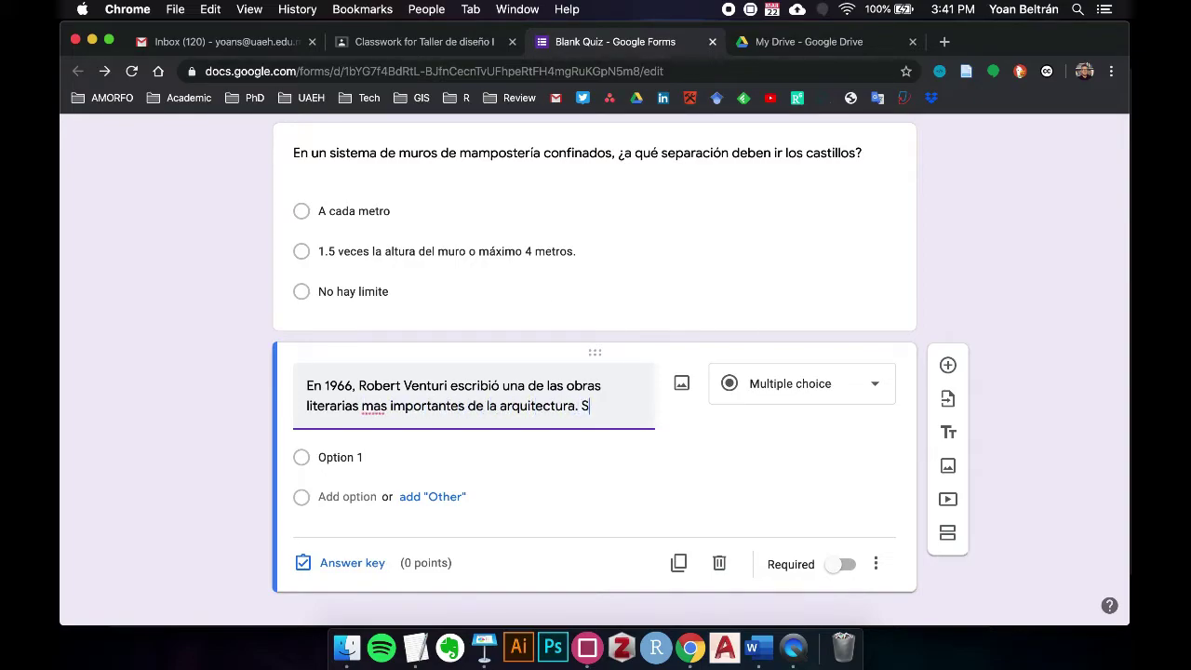
Complete the third question's text with "Se considera un parteaguas y da impulso a la posmodernidad ¿a qué texto nos referimos?"
type("e considera un parte")
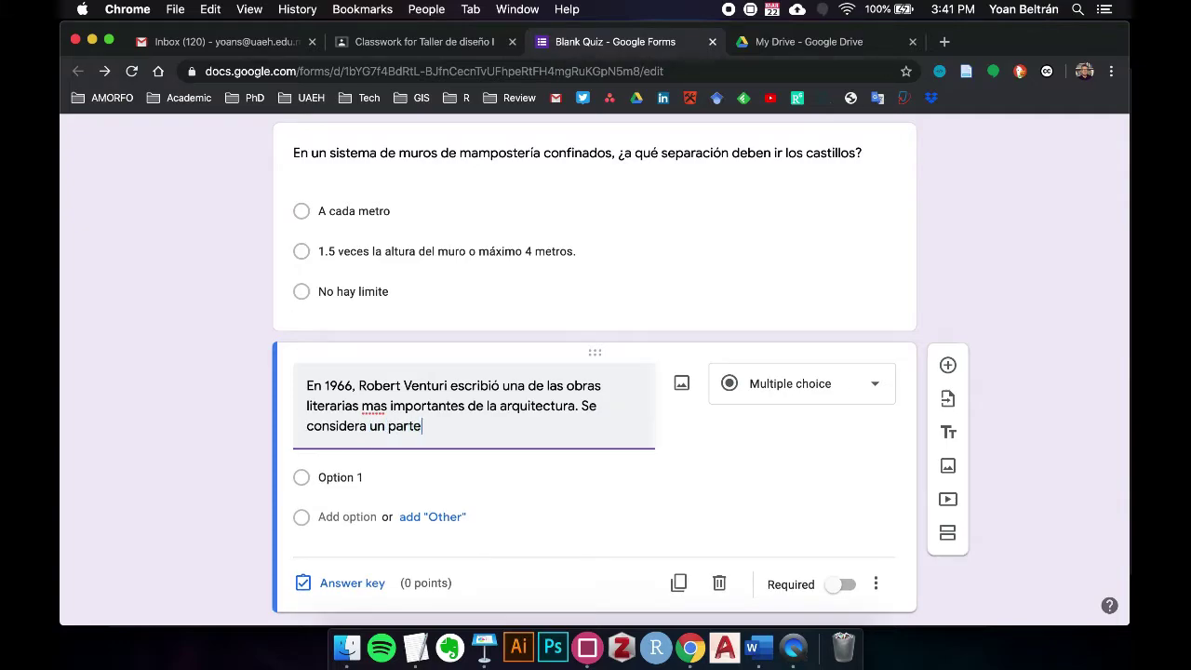
type("aguas en la ar")
type("y da impulso a la posmodernidad")
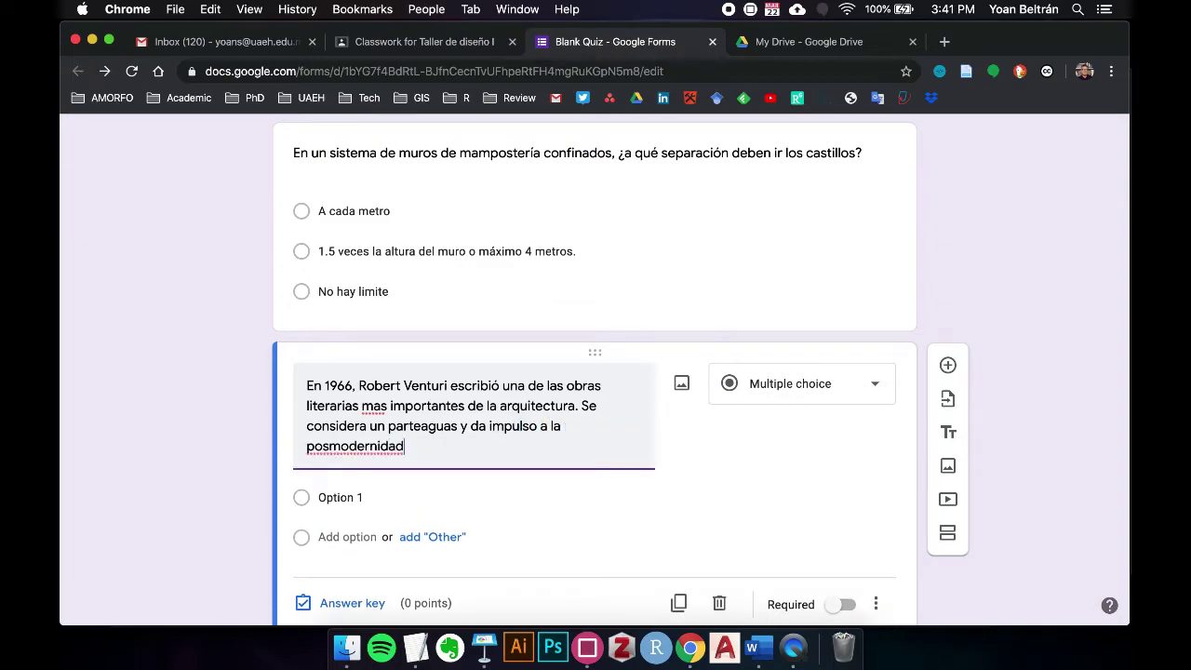
type(" ¿de qué texto")
double_click(419, 447)
type("a")
left_click(497, 452)
type("nos referimos?")
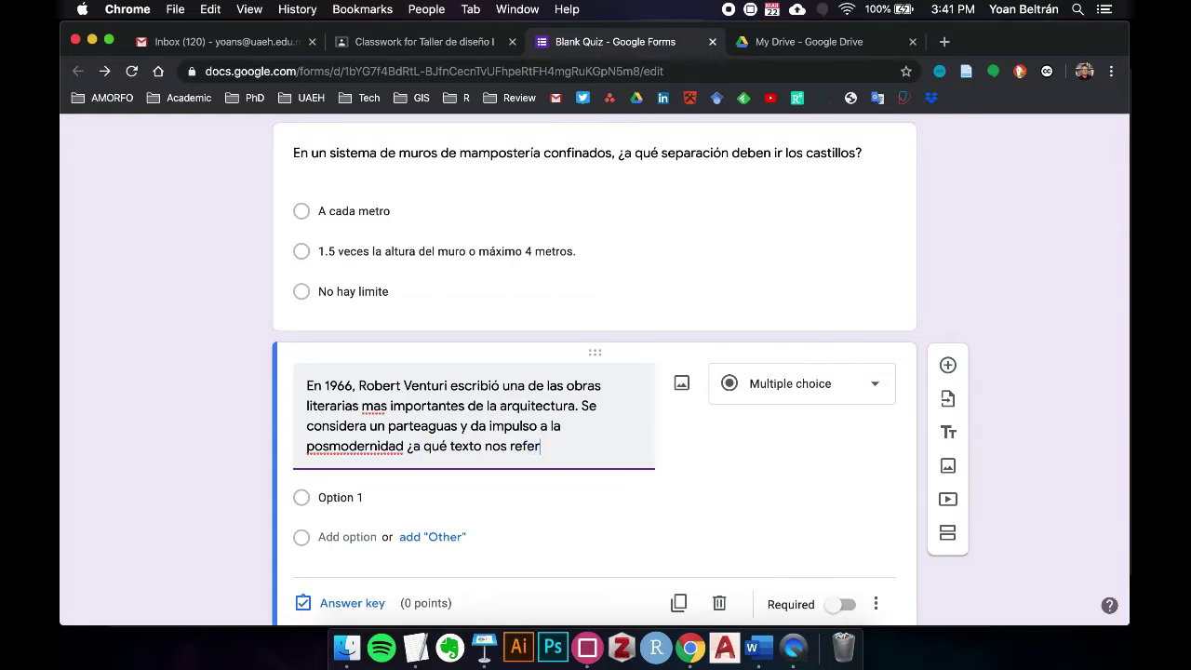
Correct "mas" to "más" in the text of the third question about Robert Venturi's 1966 work
left_click(380, 406)
key("BackSpace")
type("á")
scroll(607, 439, "down", 1)
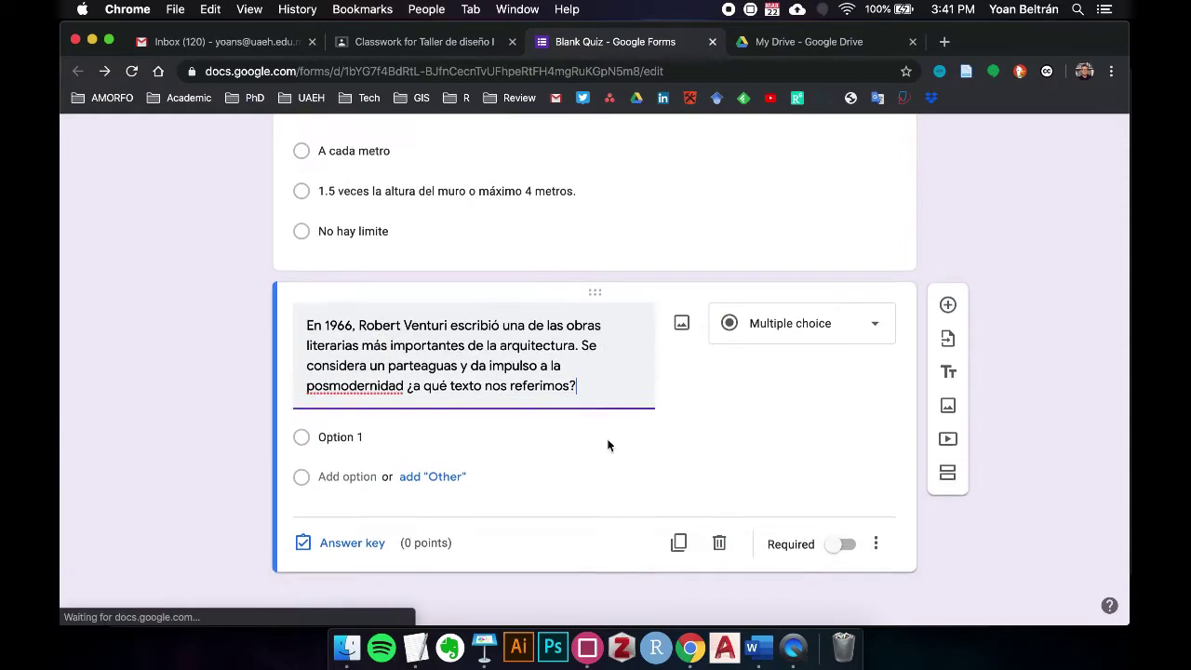
Set the Venturi question's first answer option to "Hacia una arquitectura", enclosed in quotation marks
left_click(346, 441)
type("Hacia un")
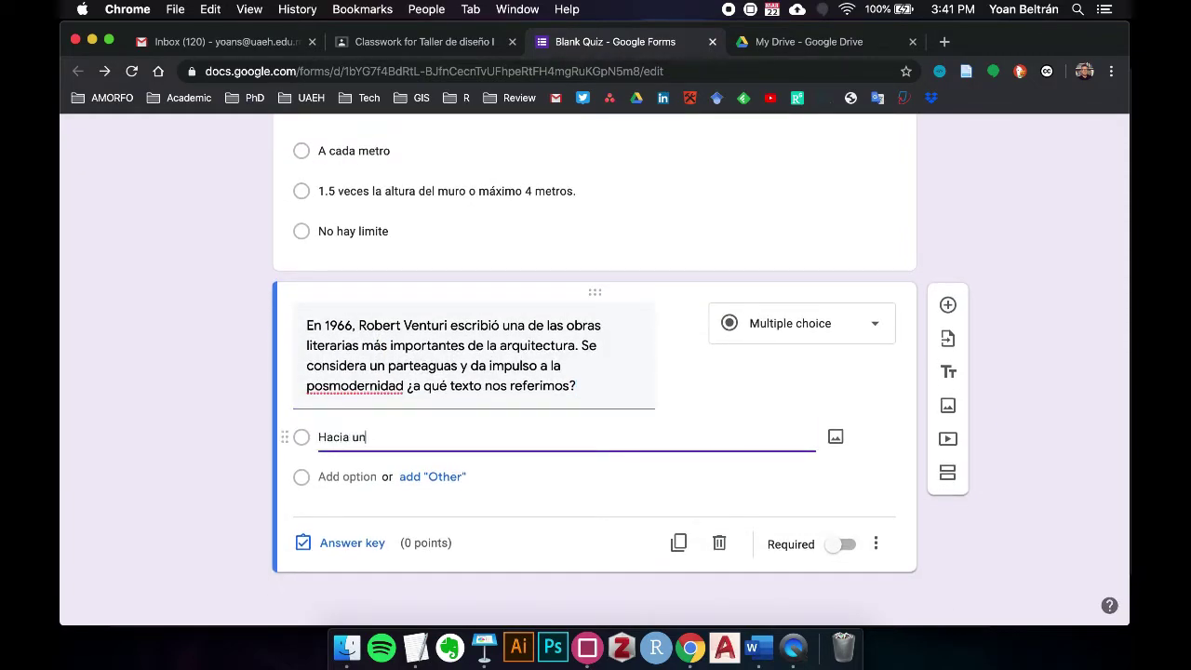
type("a arquitectura\"")
left_click(318, 437)
type("\"")
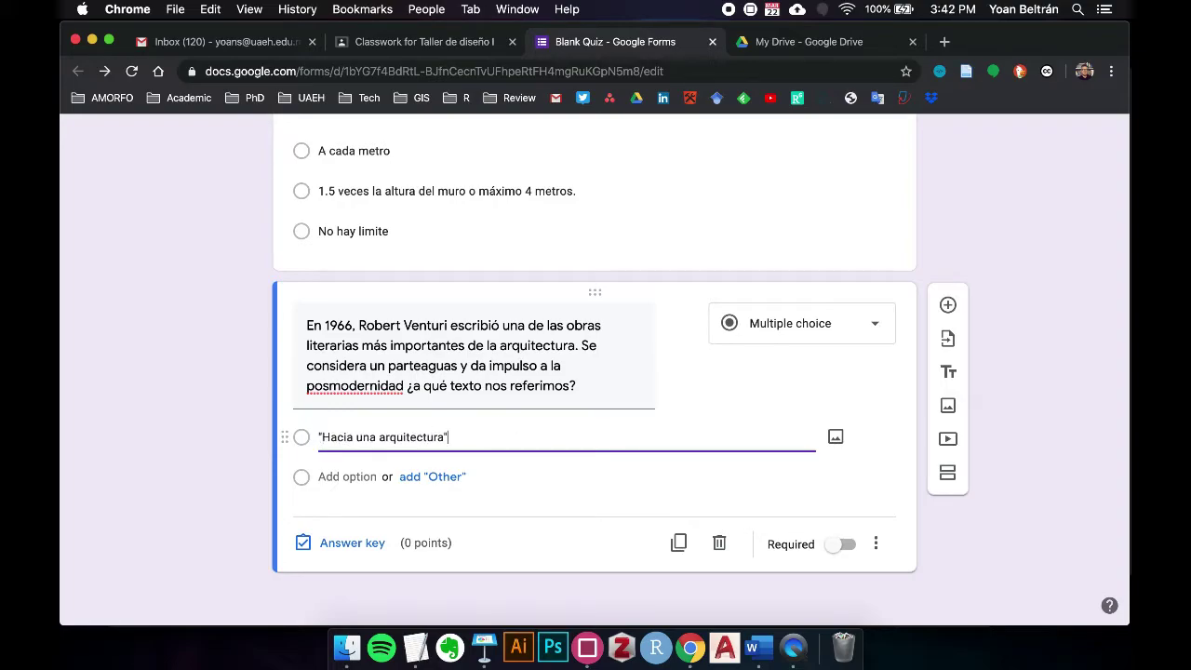
Add the quoted answer options "Complejidad y contradicción en arquitectura" and "Saber ver la arquitectura" to the Venturi question
key("Return")
type("\"Complejidad y contradicción en arqu")
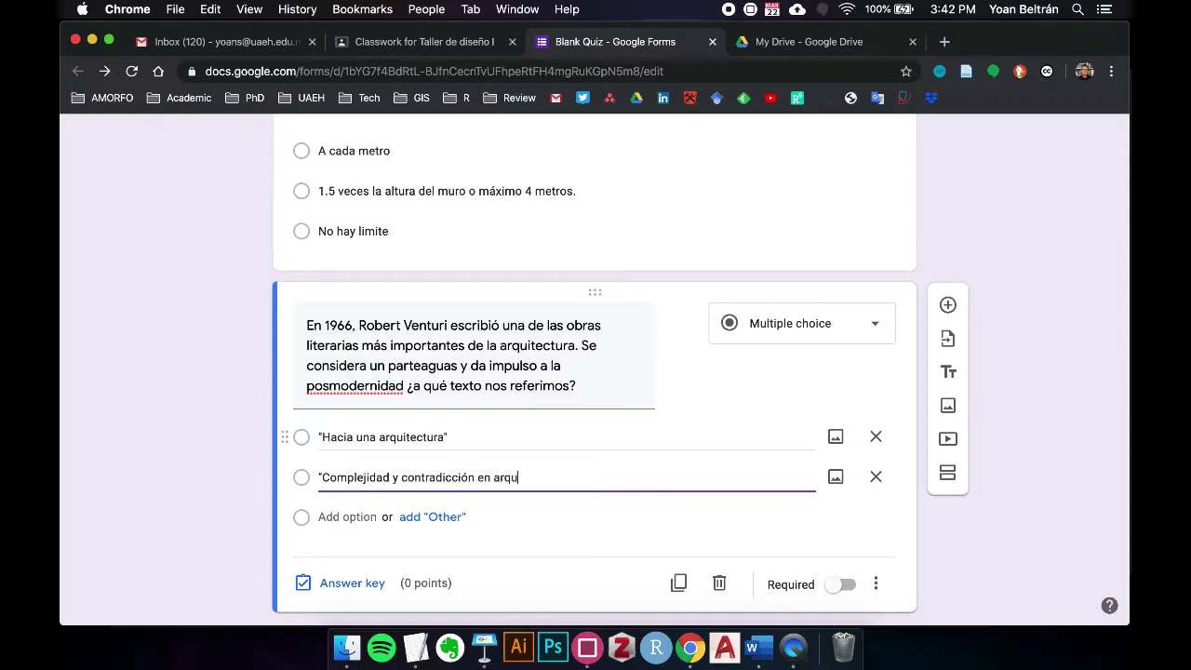
key("Return")
type("\"Saber ver la arquitectura\"")
scroll(356, 556, "down", 2)
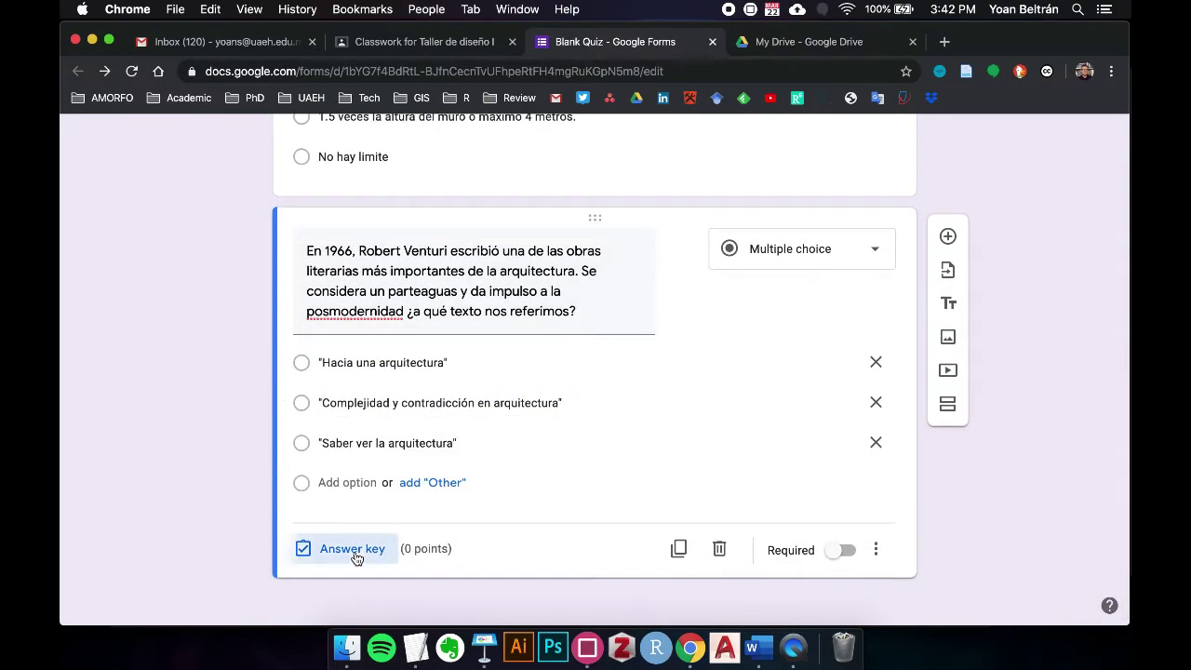
Assign 4 points to the Venturi question and mark "Complejidad y contradicción en arquitectura" as the correct answer
left_click(352, 549)
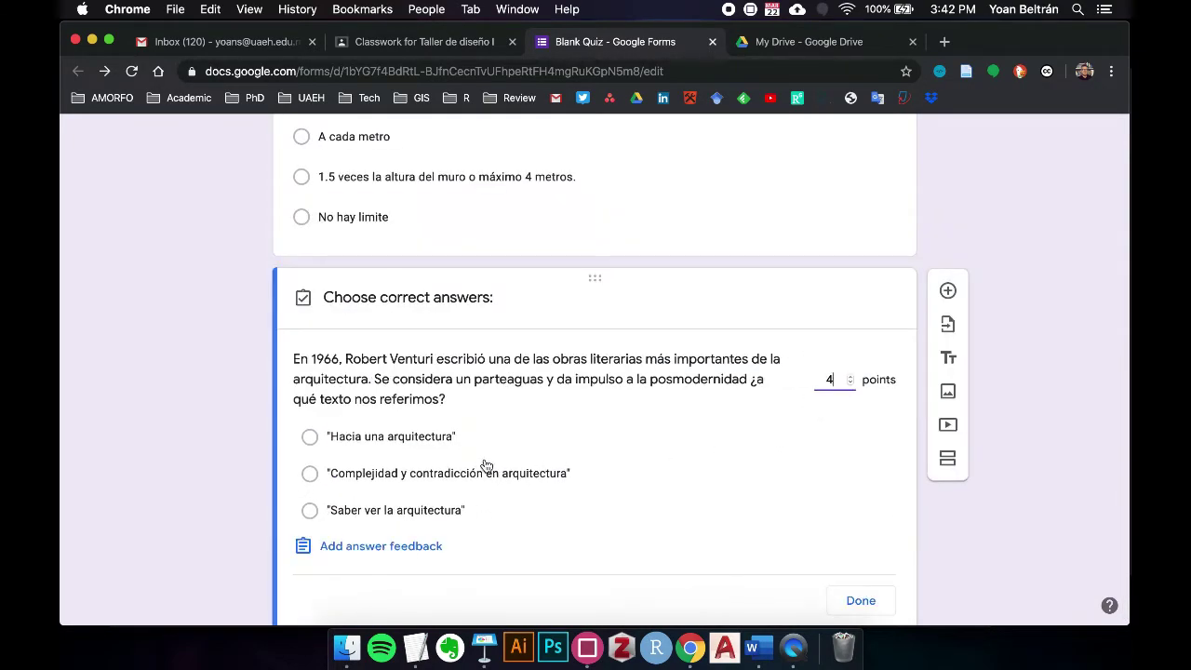
left_click(589, 475)
Add incorrect-answer feedback to the Venturi question reading "Incorrecto. Revisa tus apuntes"
left_click(434, 544)
left_click(402, 286)
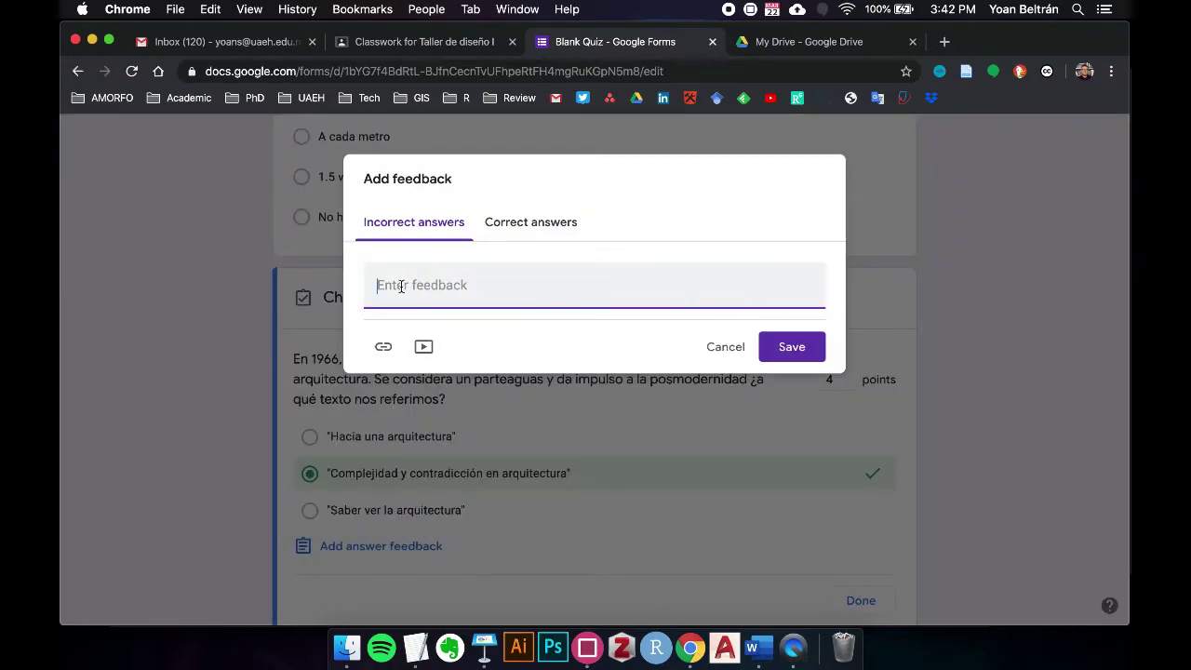
type("Incorrecto. Revisa tus apuntes")
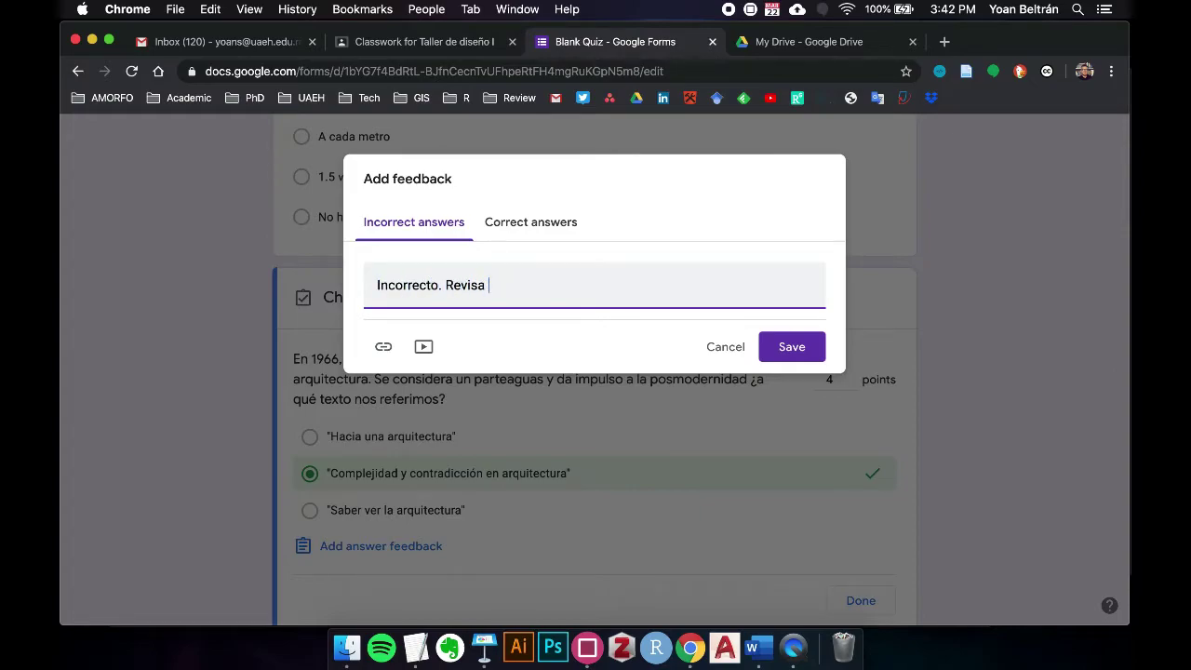
Add correct-answer feedback "Correcto. Este libro forma parte importante de la historia y teoría arquitectónica.", save the feedback and finish the answer key
left_click(497, 238)
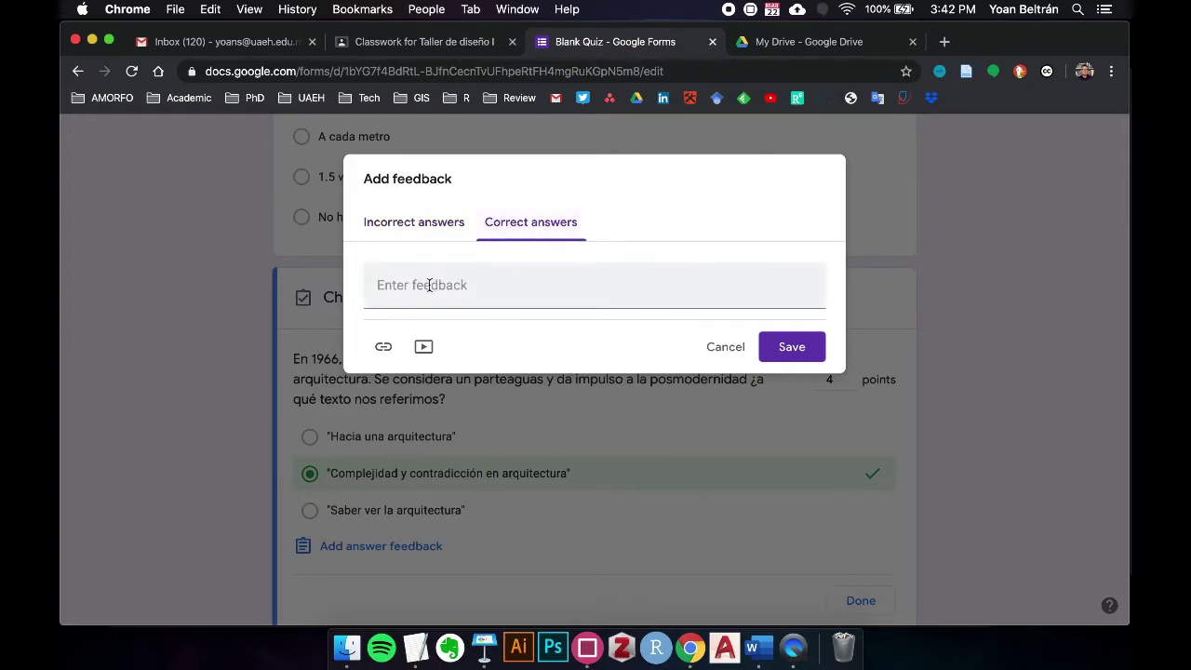
type("Correcto. Este libro forma pa")
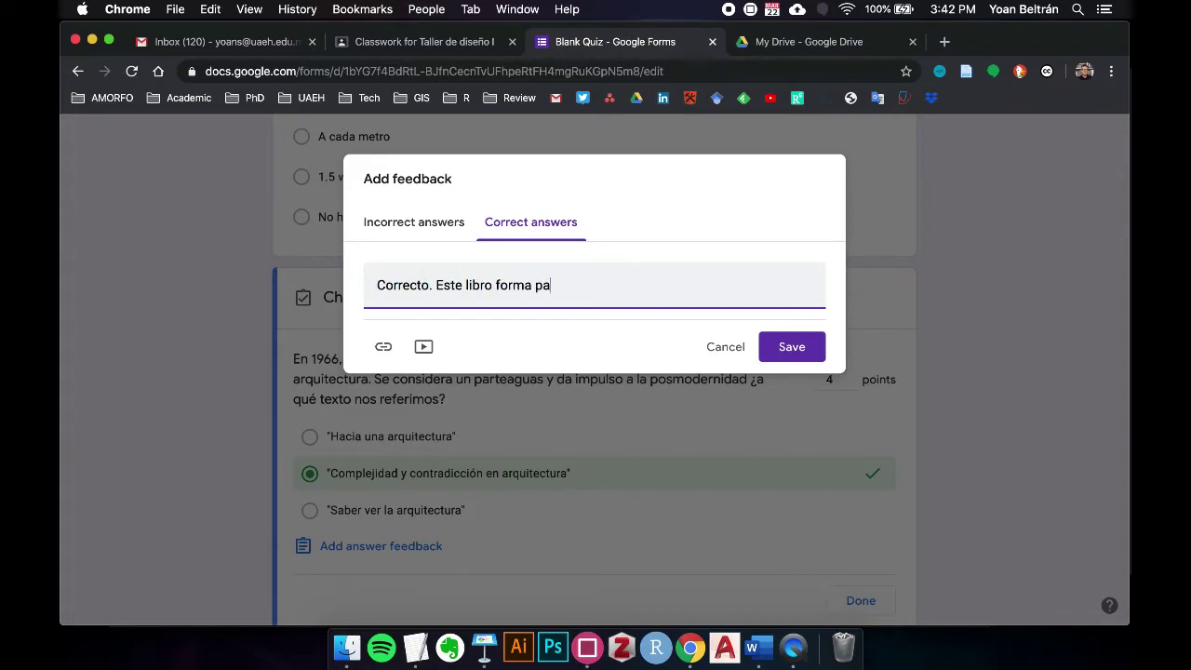
type("rte ipmportante de la")
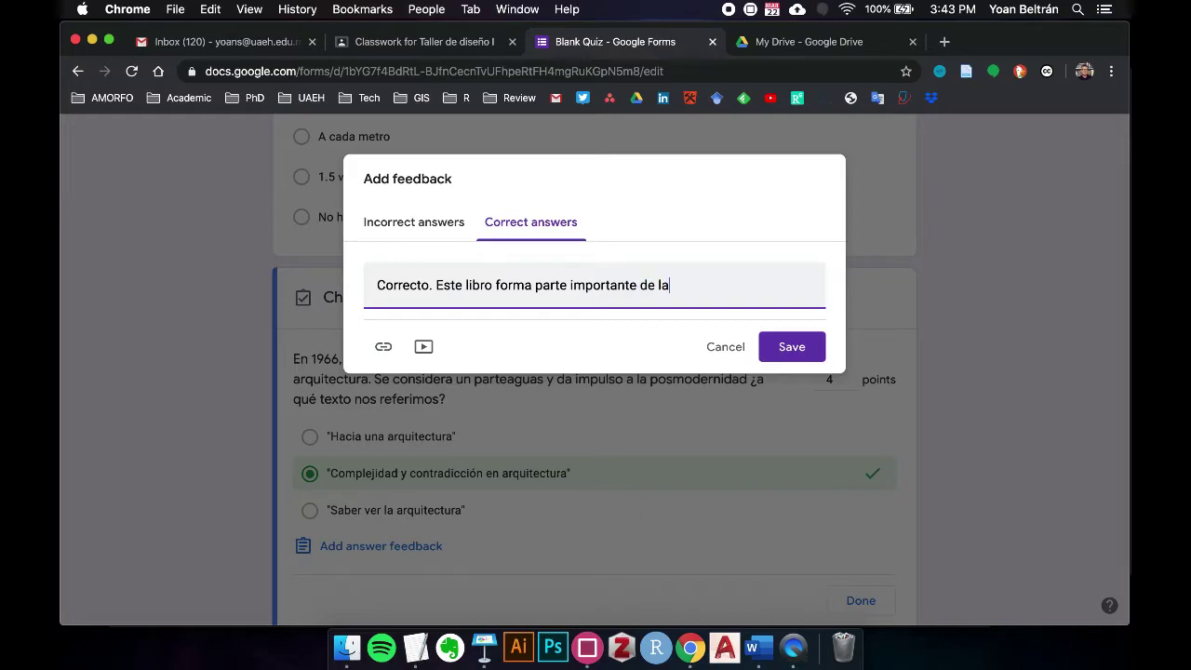
type(" historia y teoria arquitcetóni")
type("ca.")
left_click(759, 285)
key("BackSpace")
type("í")
left_click(427, 305)
key("BackSpace")
key("BackSpace")
type("ec")
left_click(792, 367)
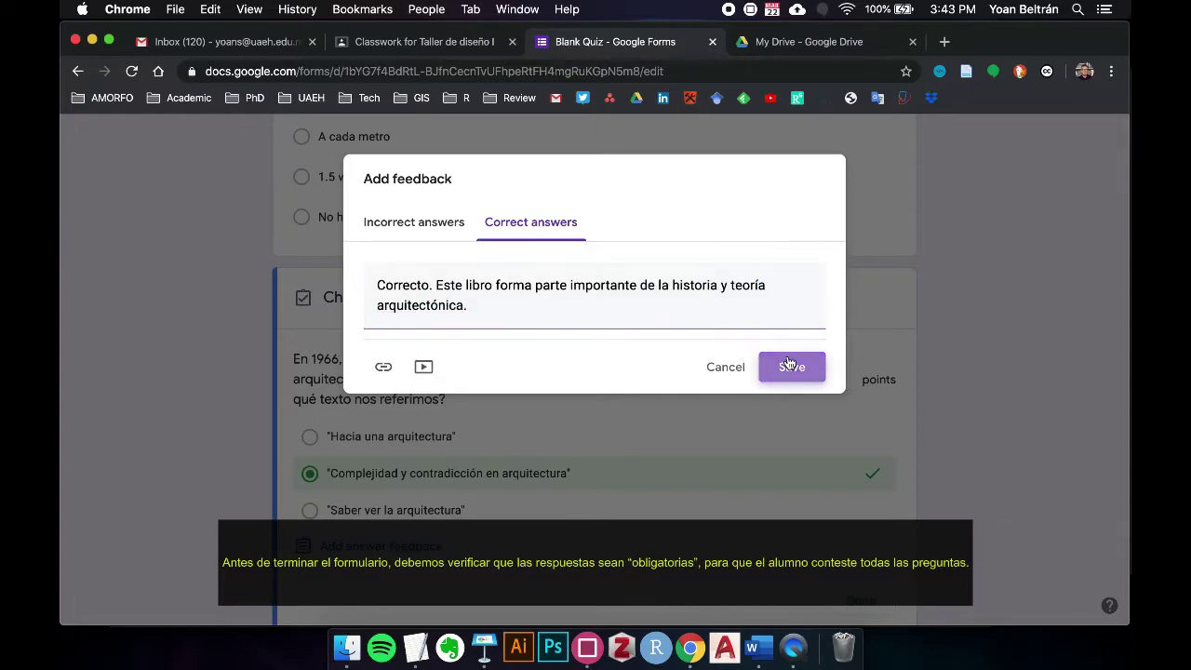
scroll(613, 392, "down", 5)
left_click(823, 560)
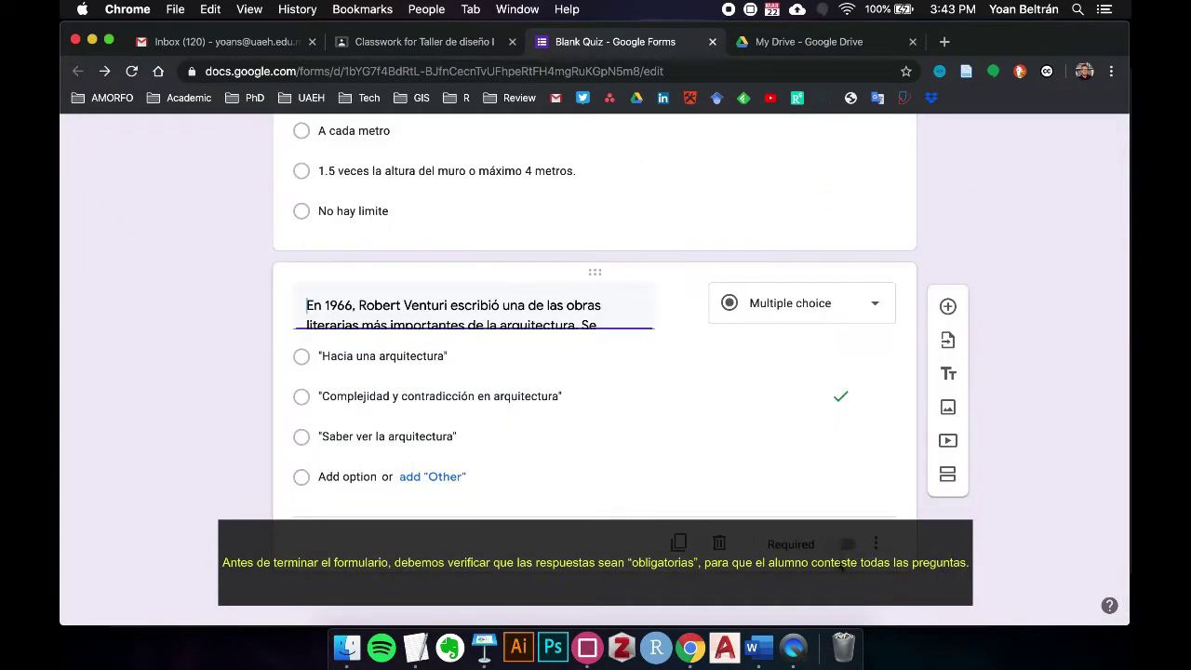
Make the Venturi, castillos and recamara orientation questions all required
scroll(864, 533, "down", 1)
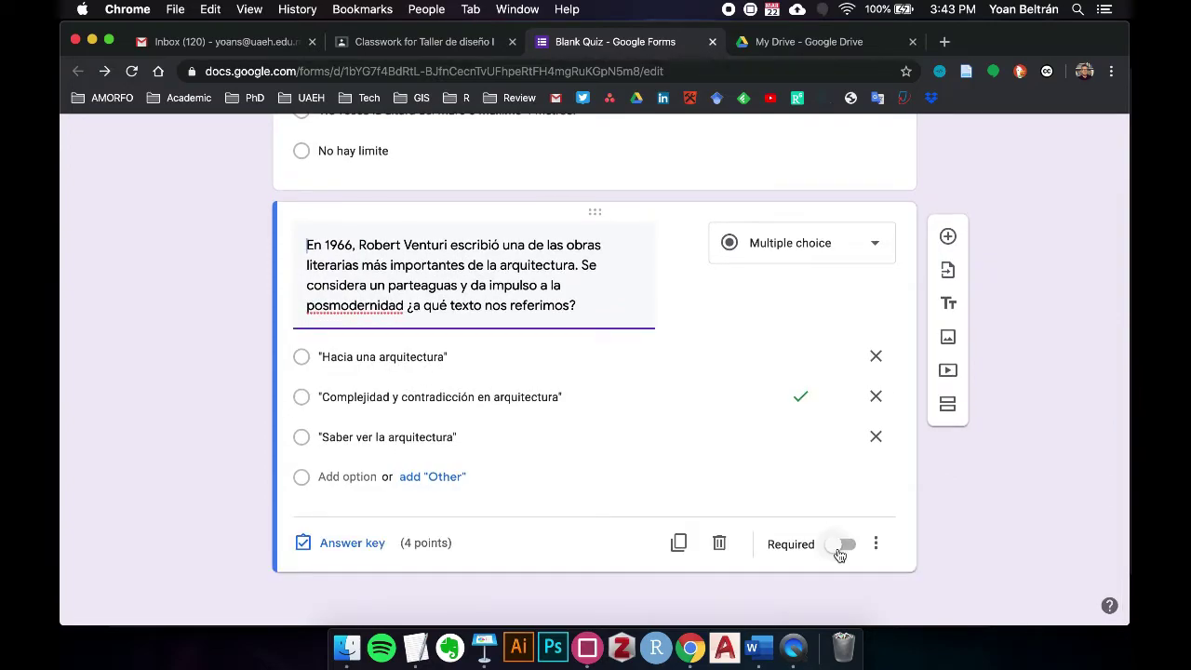
left_click(839, 548)
scroll(882, 531, "up", 4)
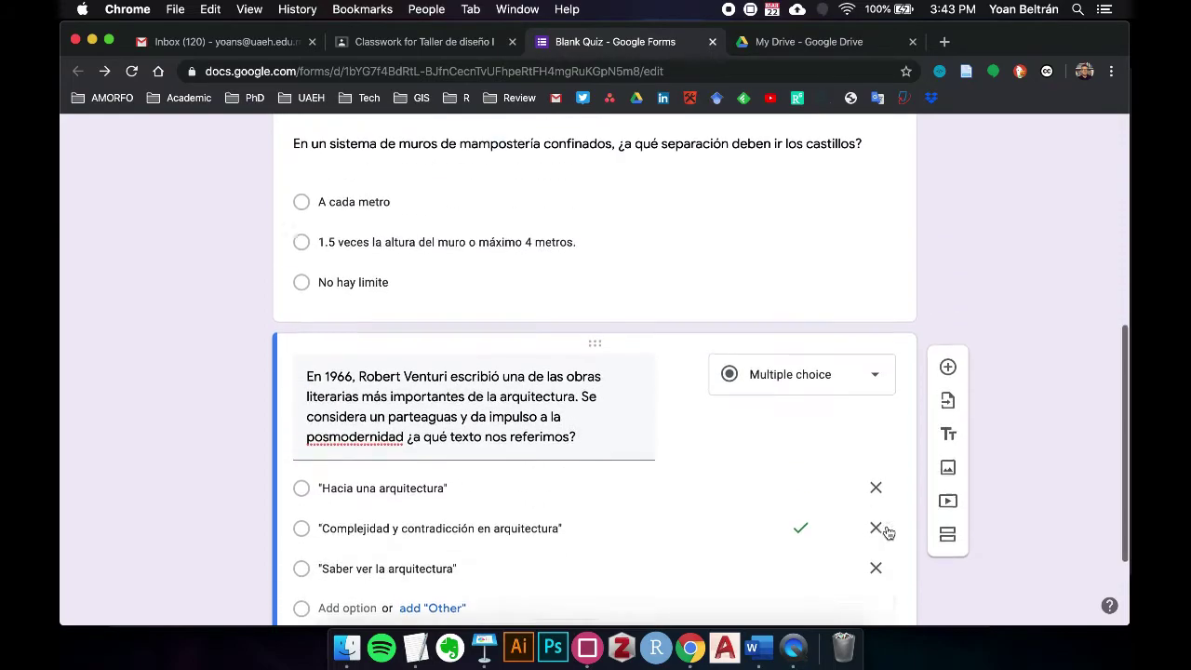
left_click(843, 463)
scroll(843, 465, "down", 3)
left_click(843, 441)
scroll(838, 385, "up", 6)
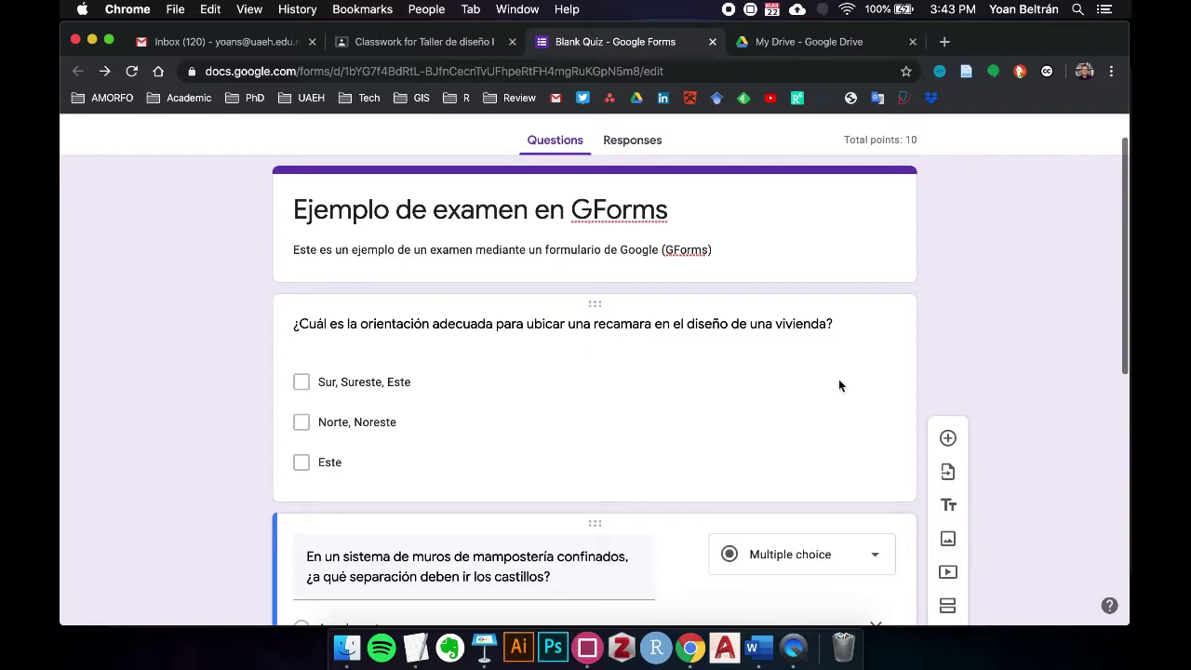
left_click(840, 383)
left_click(843, 487)
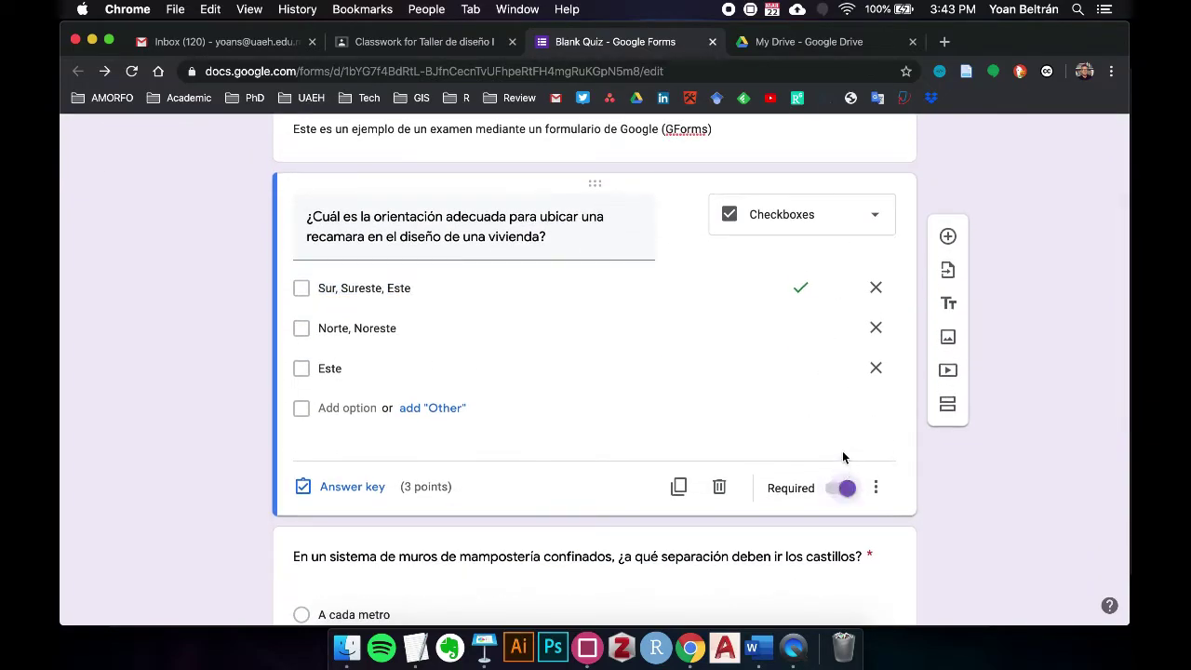
Check the castillos and Venturi questions, and change the Venturi question's type to Dropdown
scroll(925, 201, "up", 1)
scroll(925, 201, "down", 5)
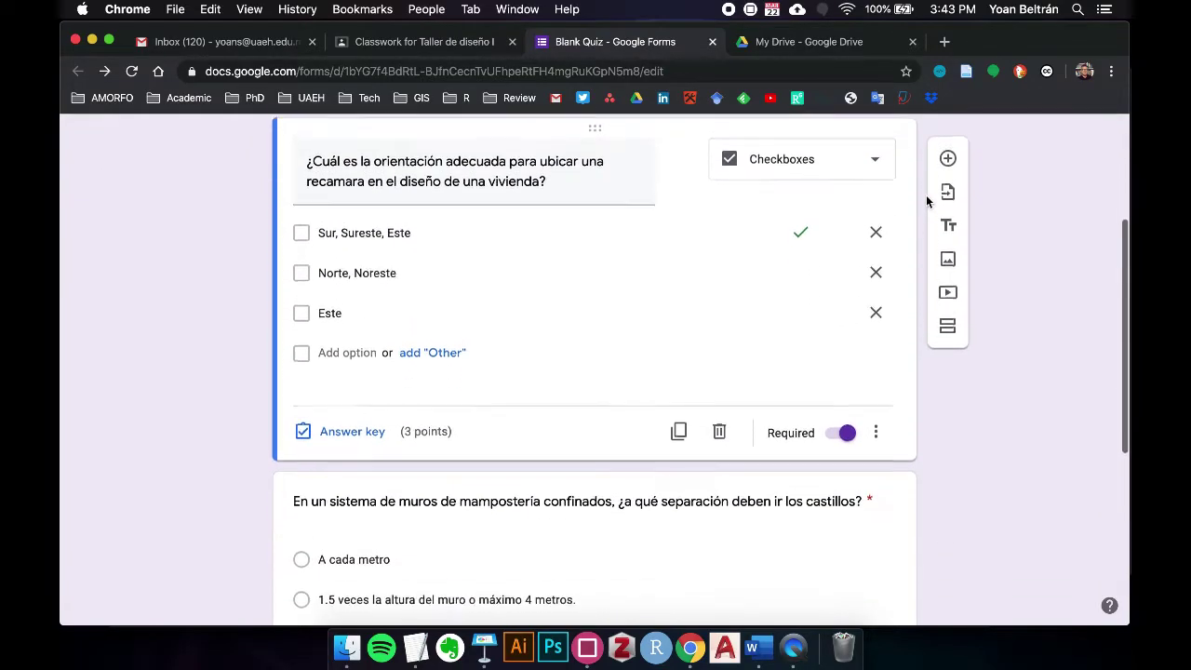
scroll(926, 201, "up", 1)
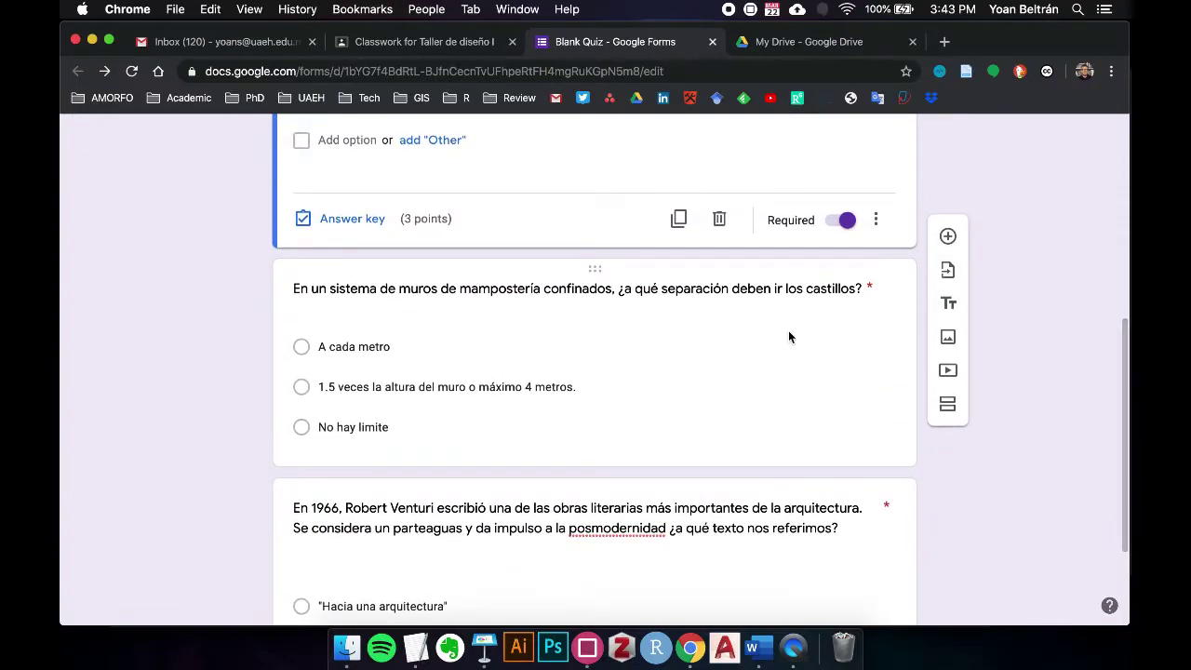
left_click(789, 333)
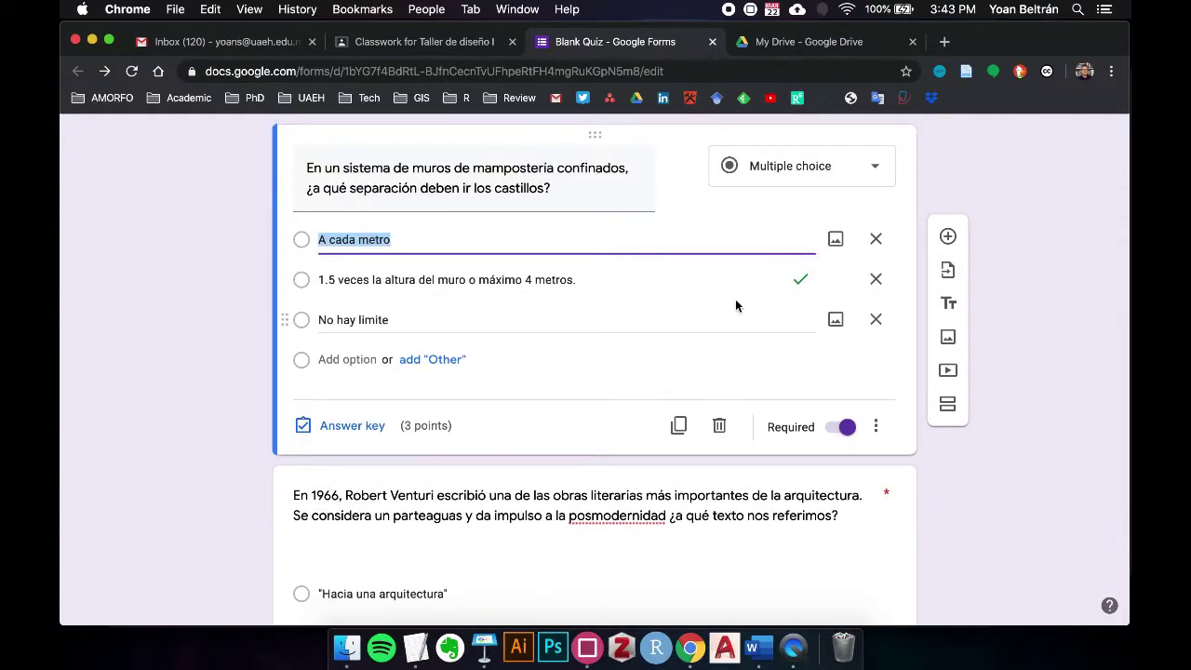
scroll(736, 306, "down", 3)
left_click(732, 373)
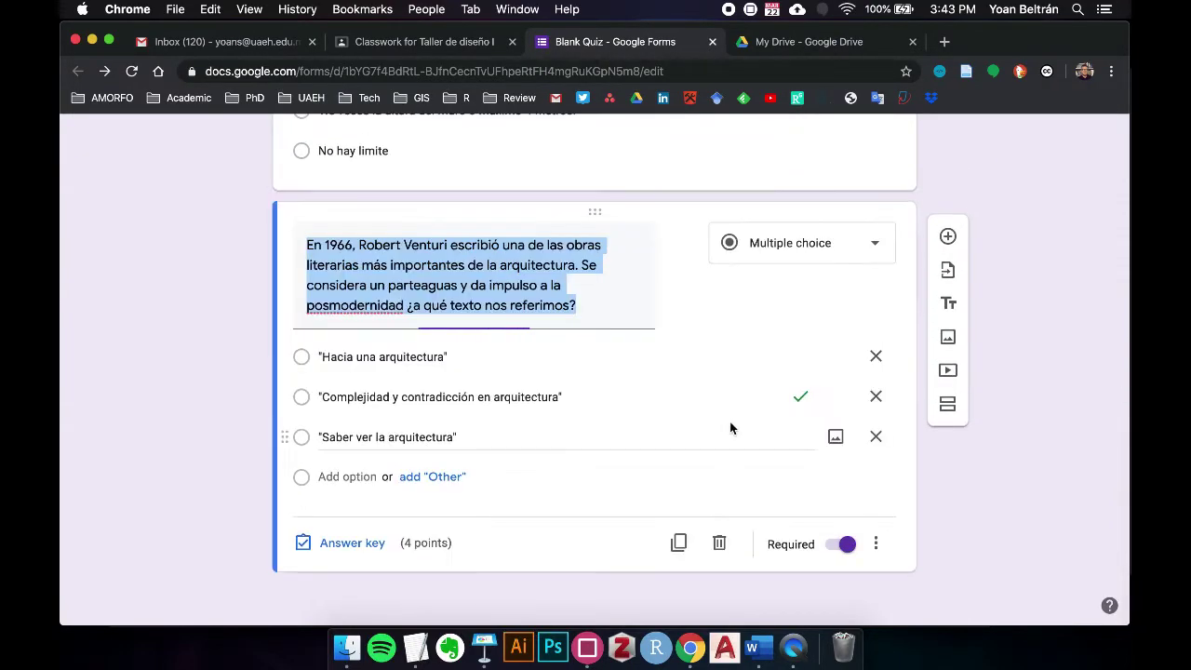
left_click(819, 242)
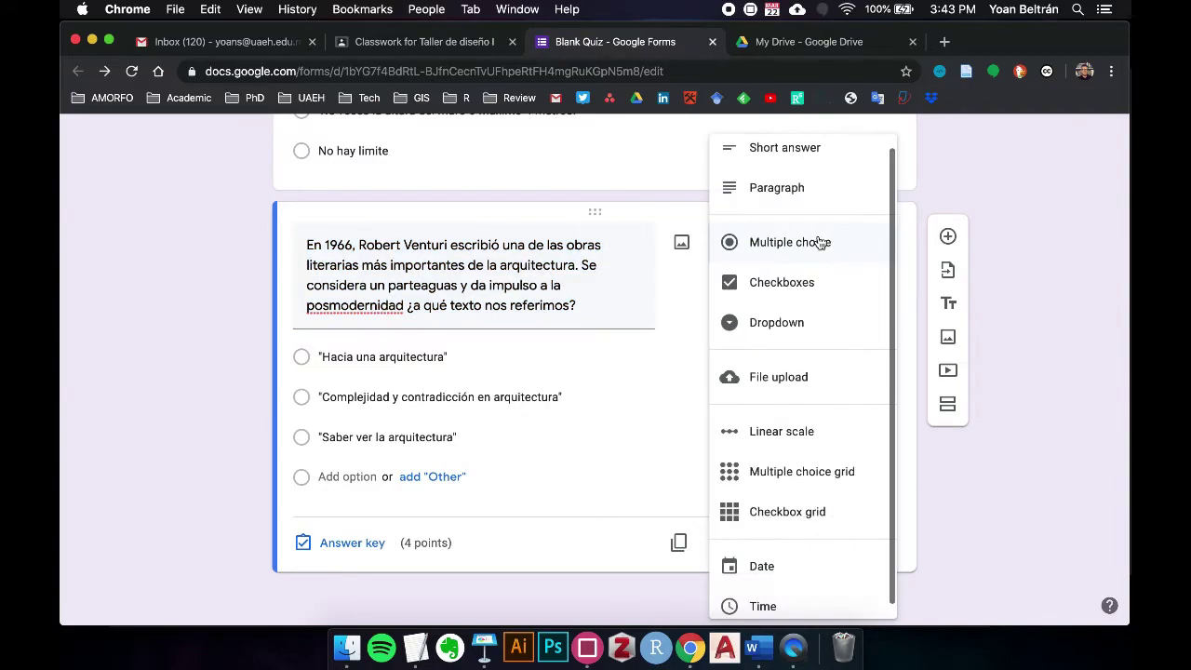
left_click(790, 321)
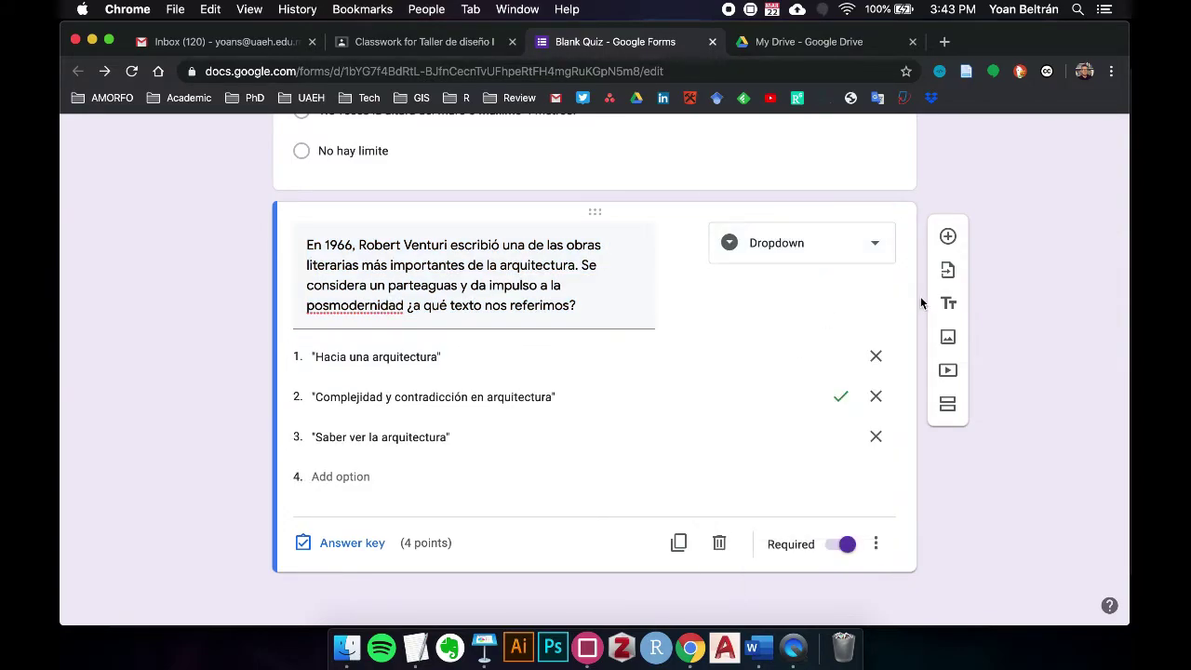
Look over the complete quiz and open its preview as a respondent would see it
scroll(920, 301, "up", 10)
scroll(921, 300, "down", 10)
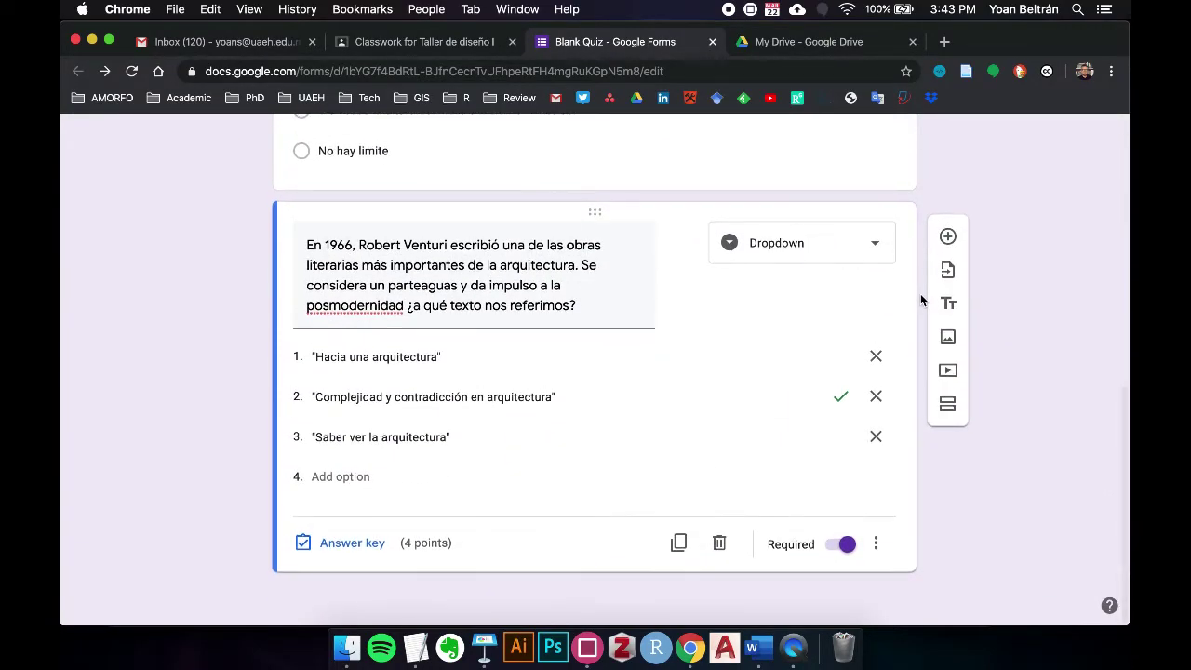
scroll(921, 299, "up", 10)
left_click(829, 273)
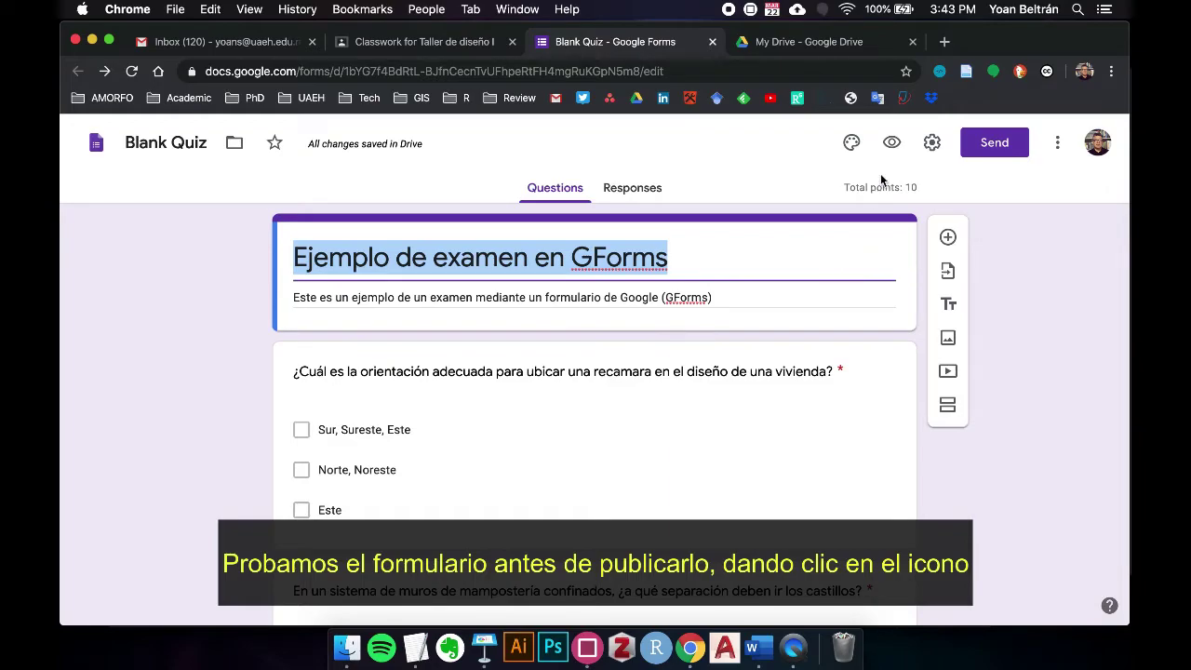
left_click(888, 141)
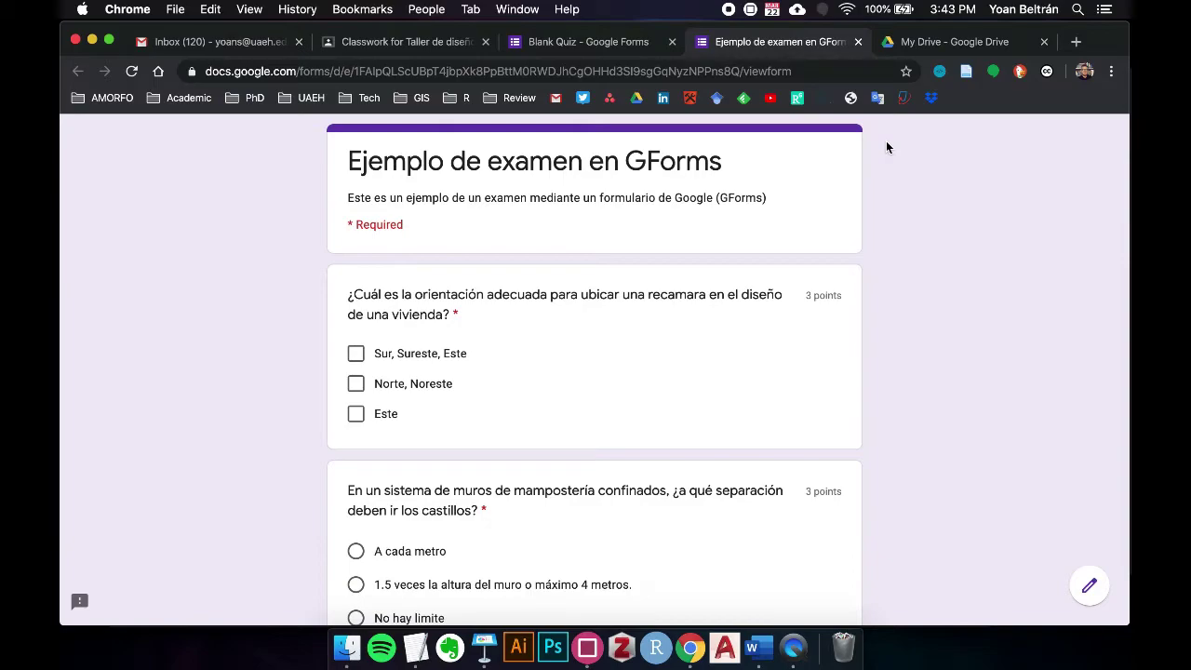
Answer the orientation question with "Sur, Sureste, Este" and the castillos question with "1.5 veces la altura del muro o máximo 4 metros."
scroll(879, 277, "down", 2)
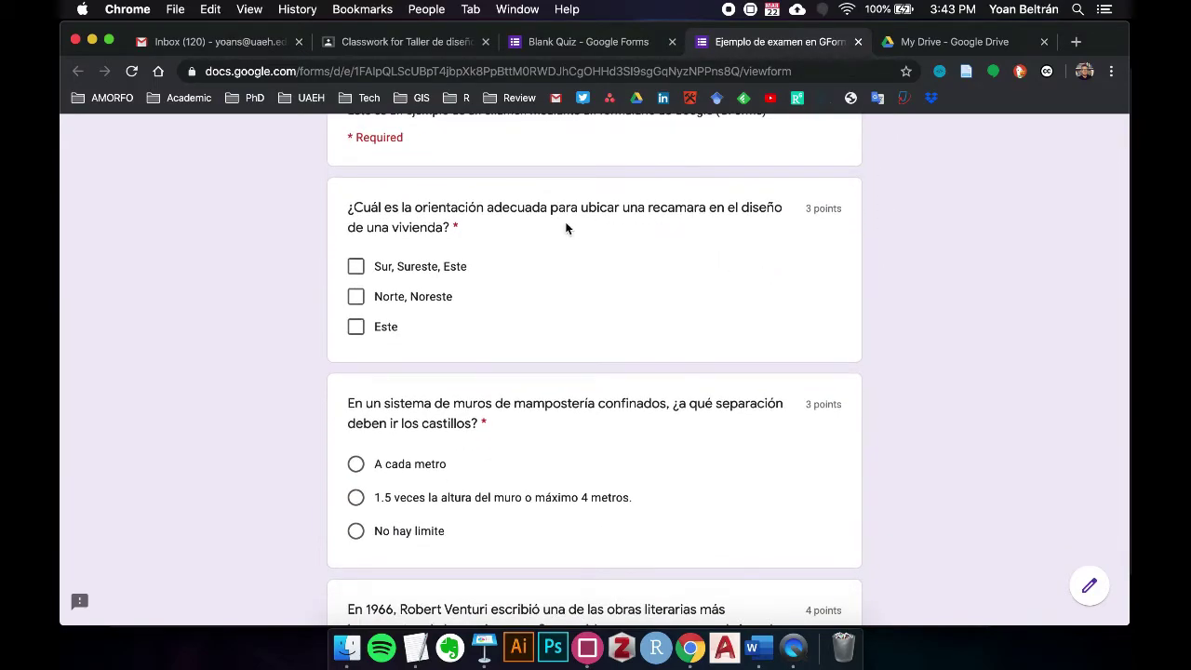
left_click(358, 266)
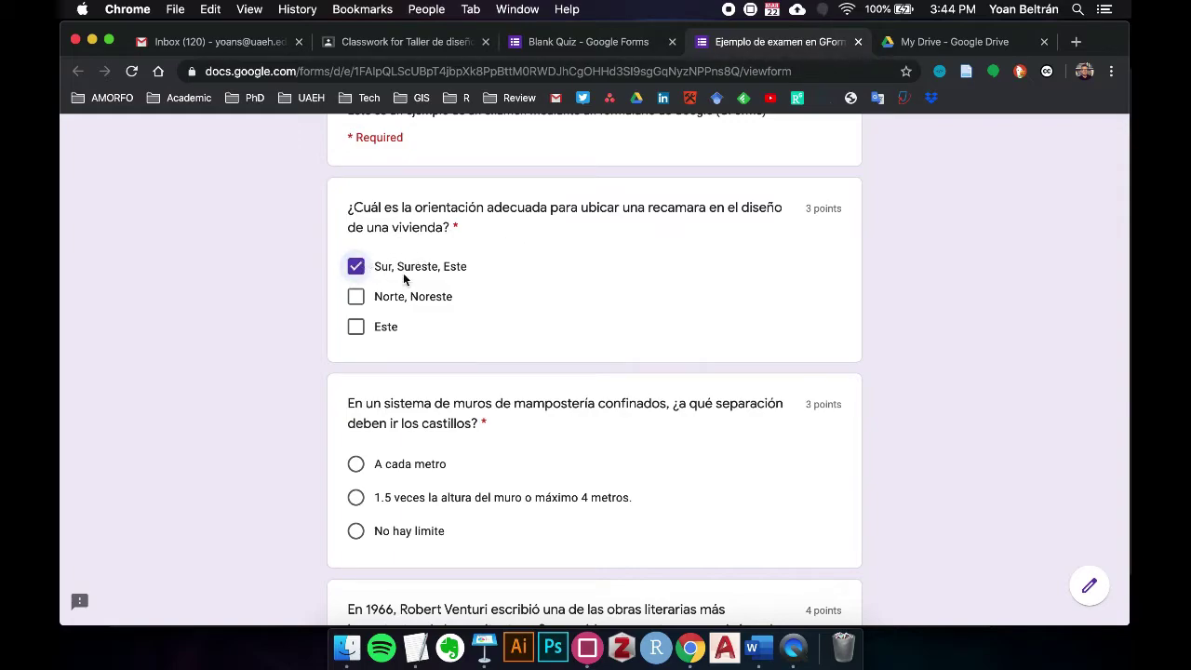
scroll(476, 364, "down", 2)
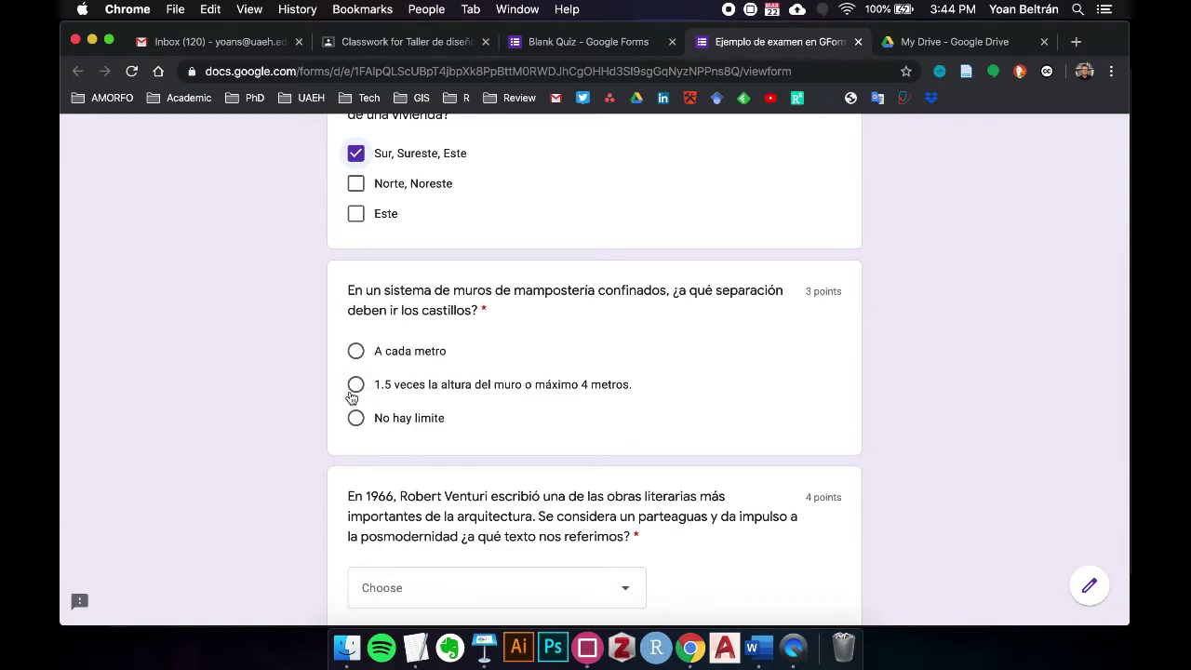
scroll(563, 456, "down", 3)
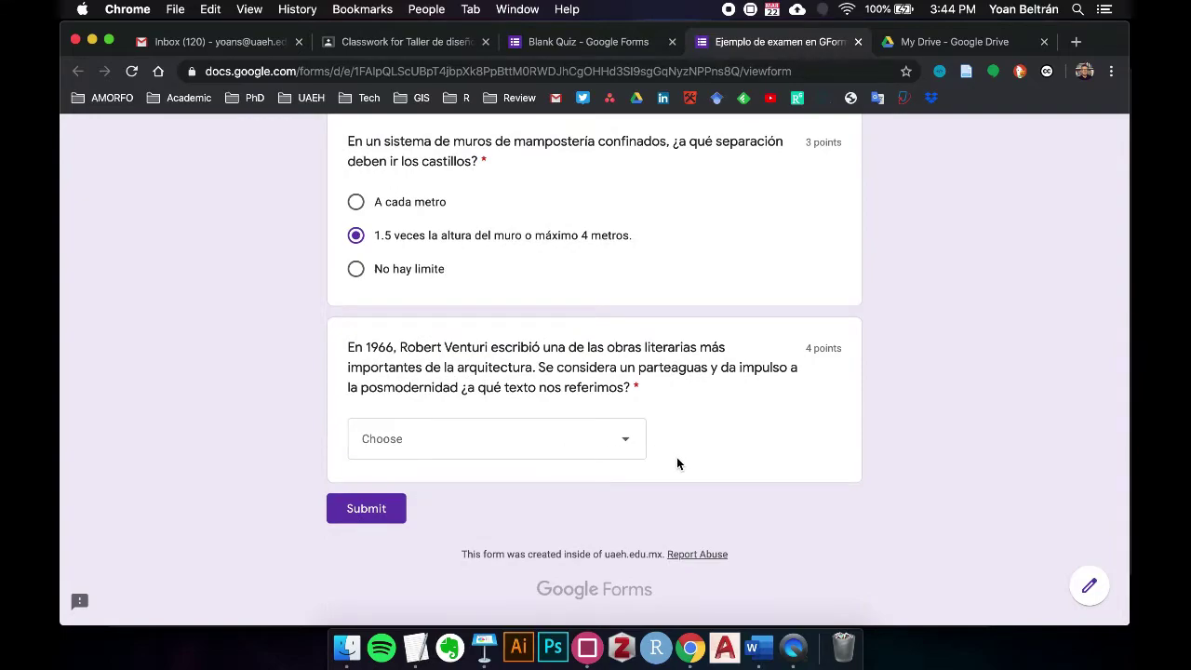
Choose "Complejidad y contradicción en arquitectura" for the Venturi question and submit the test response
left_click(621, 447)
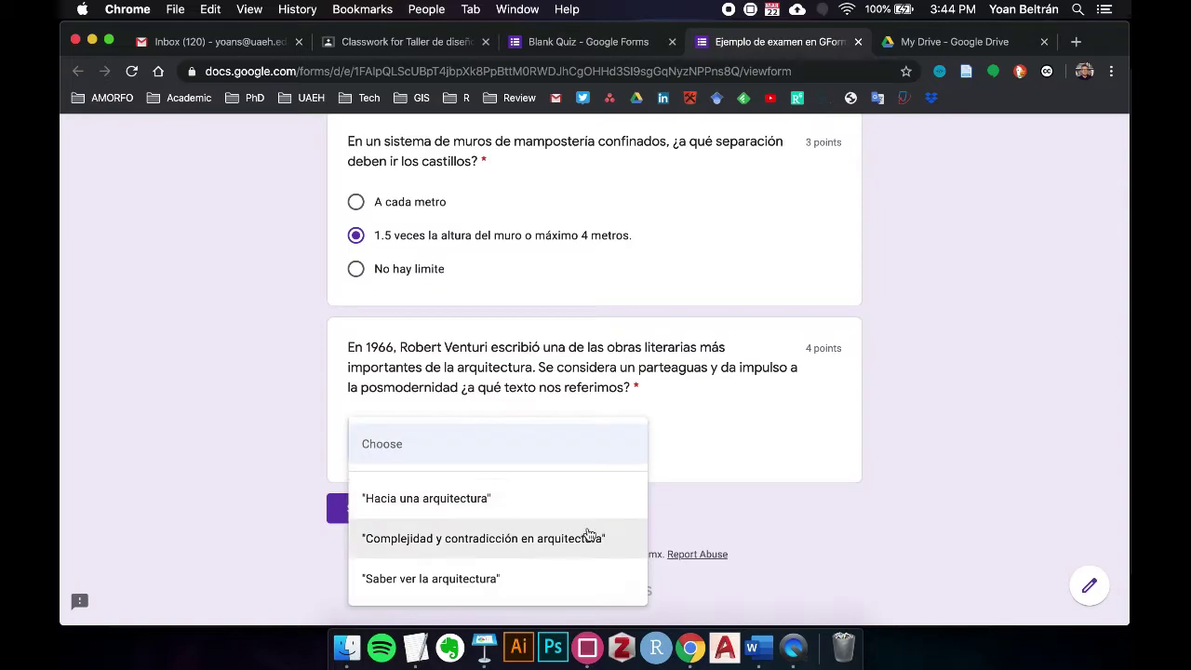
left_click(561, 540)
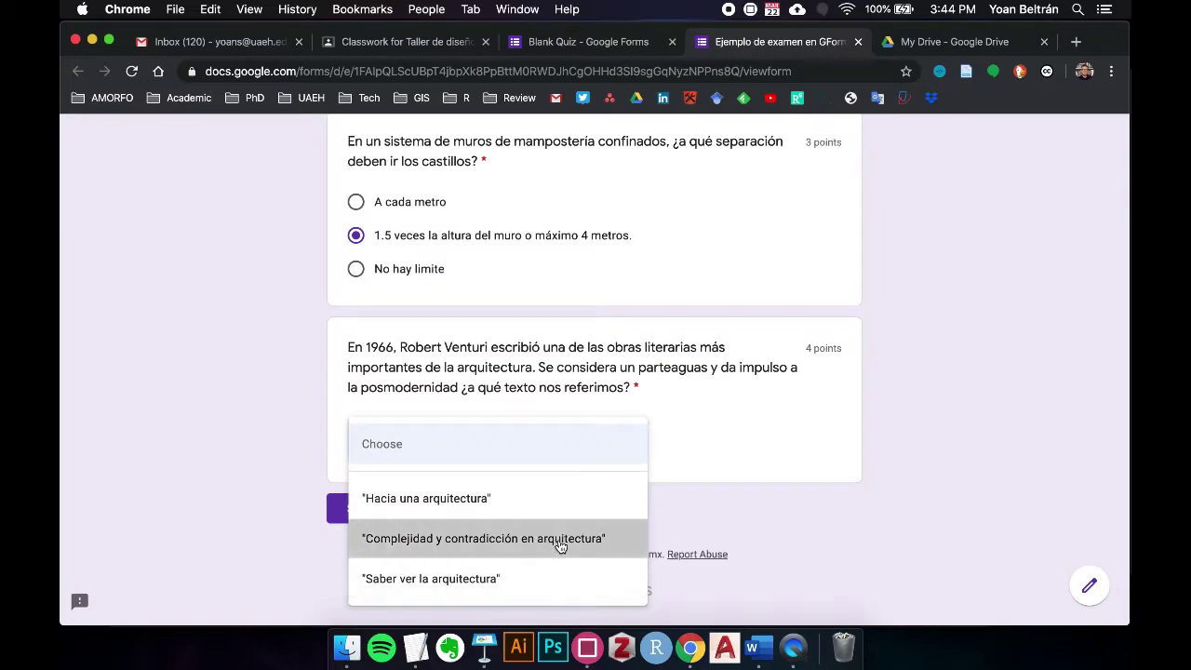
left_click(367, 512)
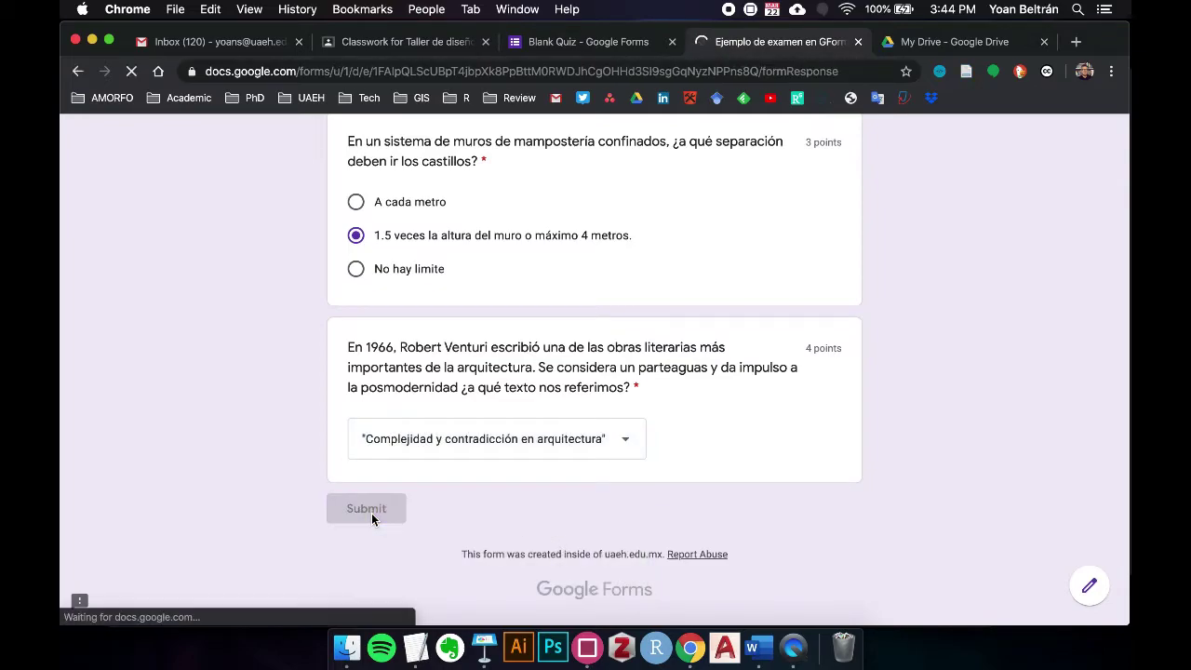
View the submitted test response's score and review the points and feedback for every question
left_click(404, 265)
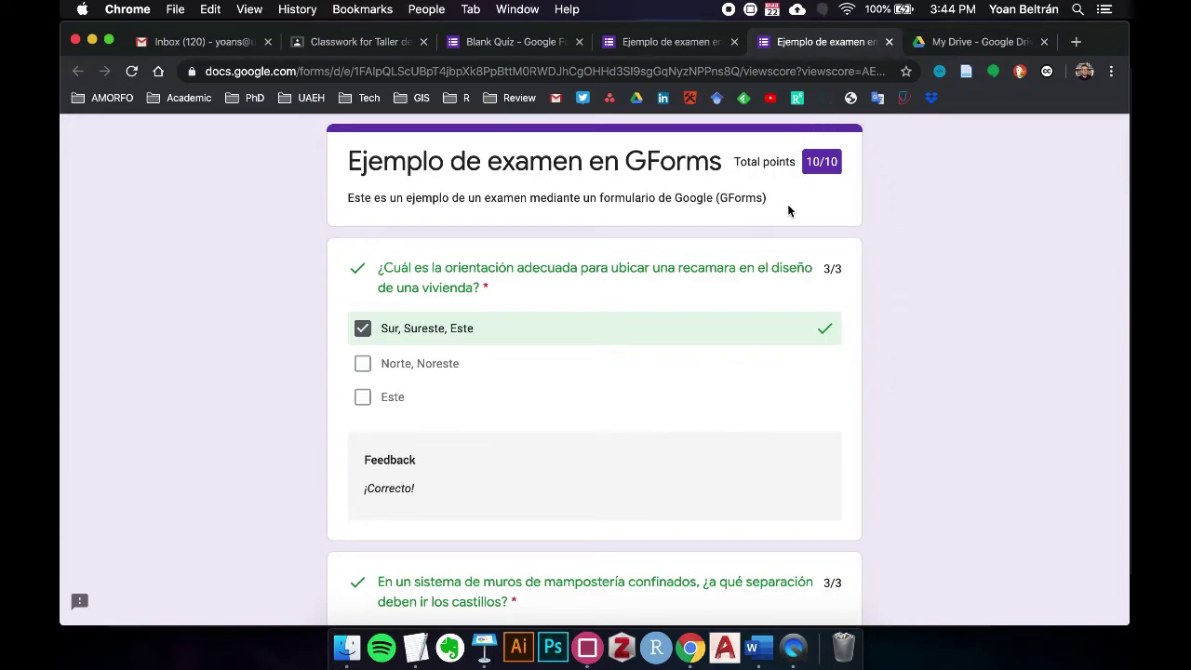
scroll(887, 239, "down", 3)
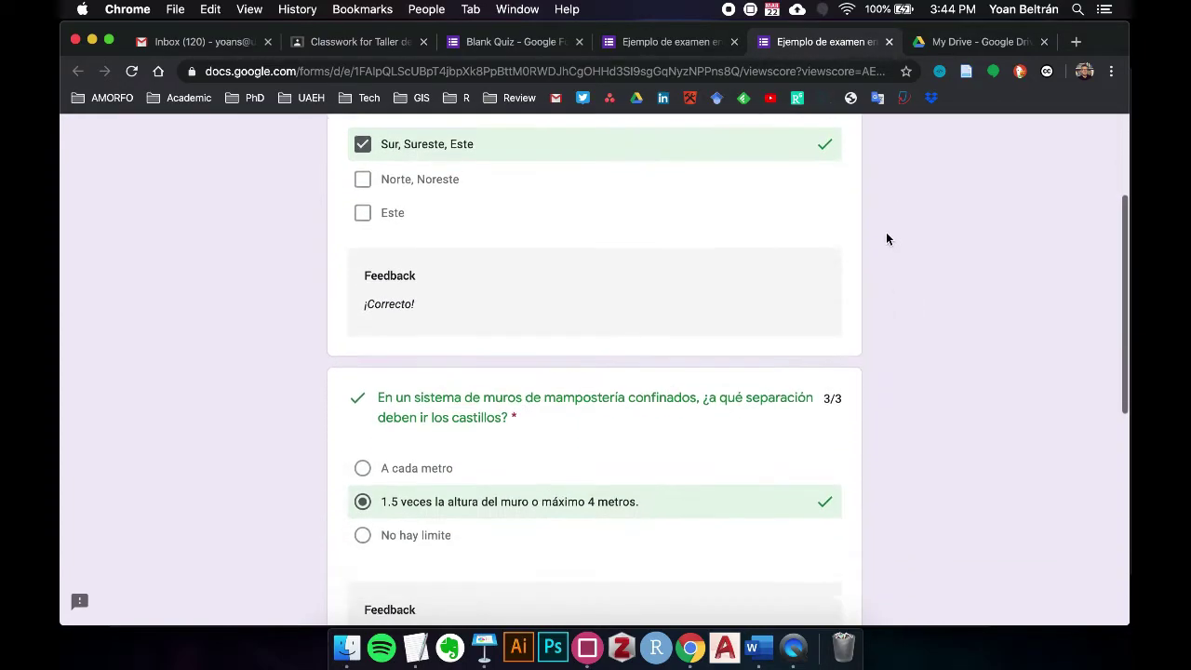
scroll(886, 239, "down", 4)
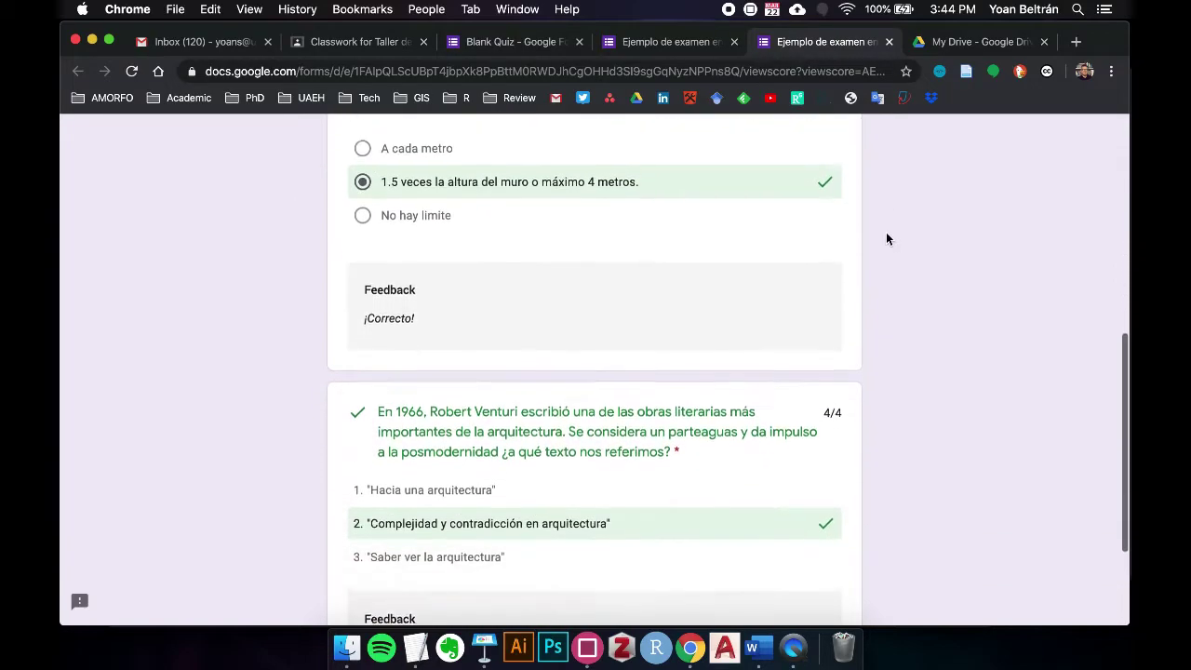
scroll(886, 239, "down", 1)
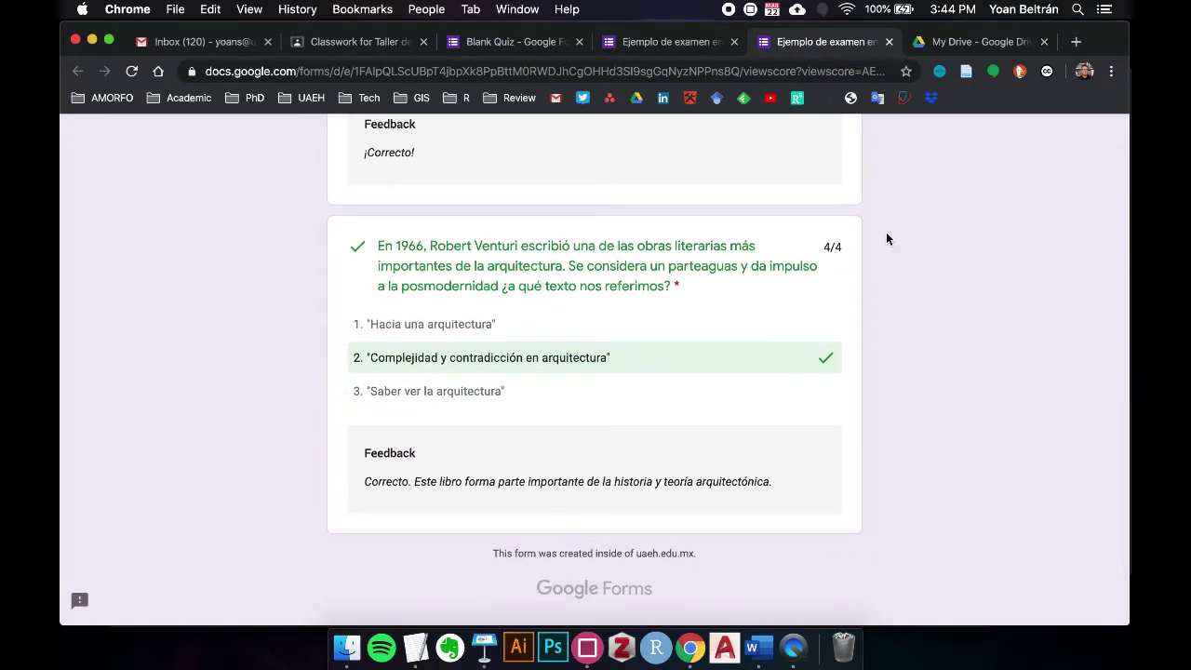
scroll(885, 239, "up", 8)
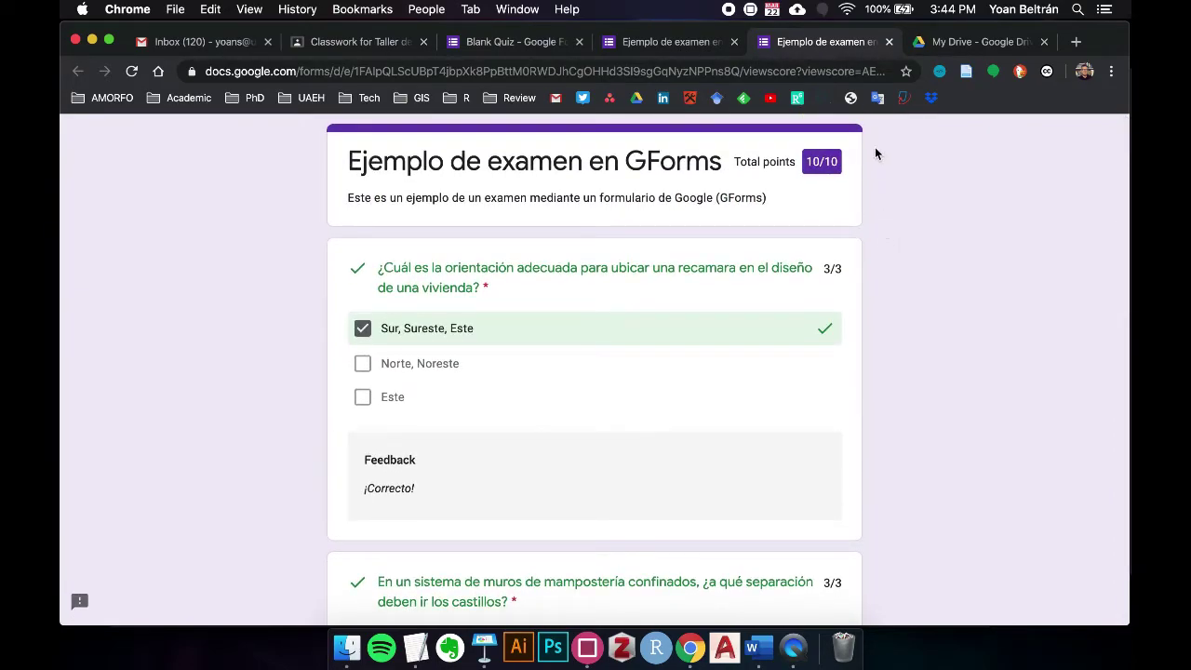
Close the score and test response pages and return to the quiz editor to look over the questions
left_click(888, 43)
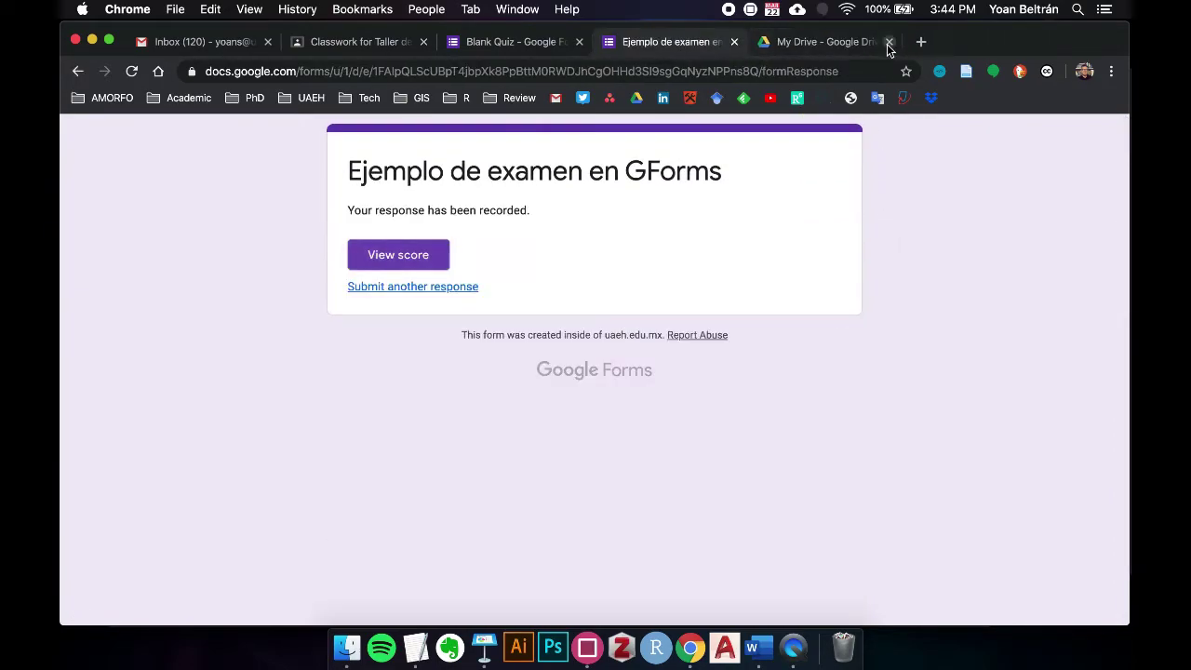
left_click(735, 42)
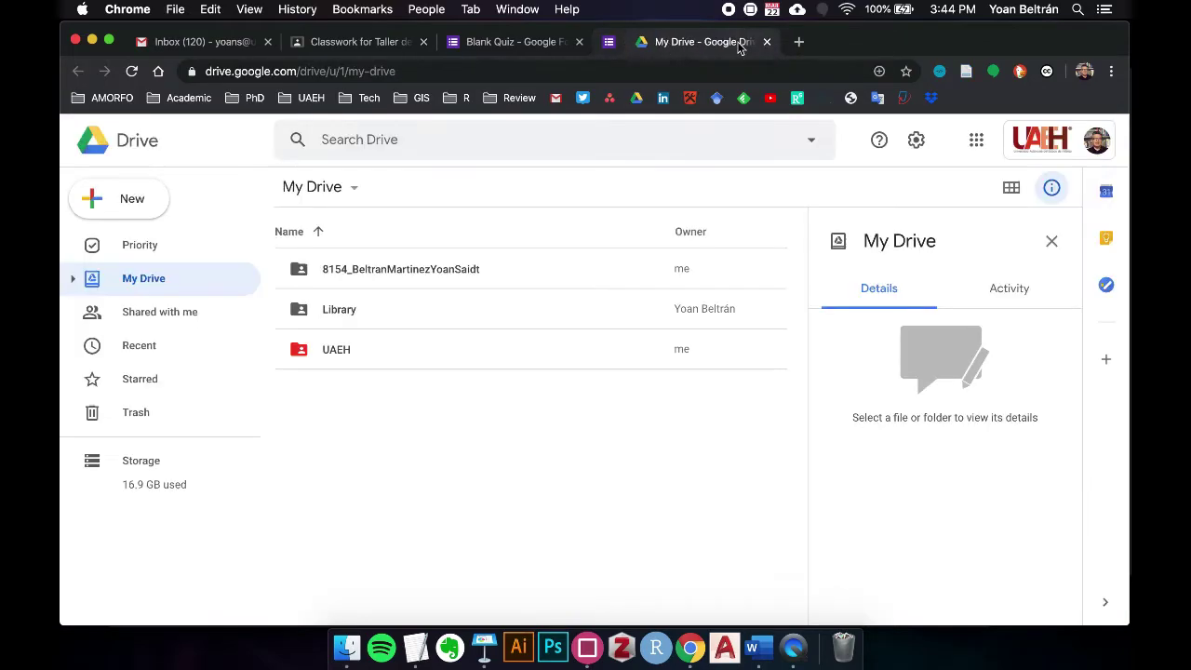
left_click(539, 41)
triple_click(534, 260)
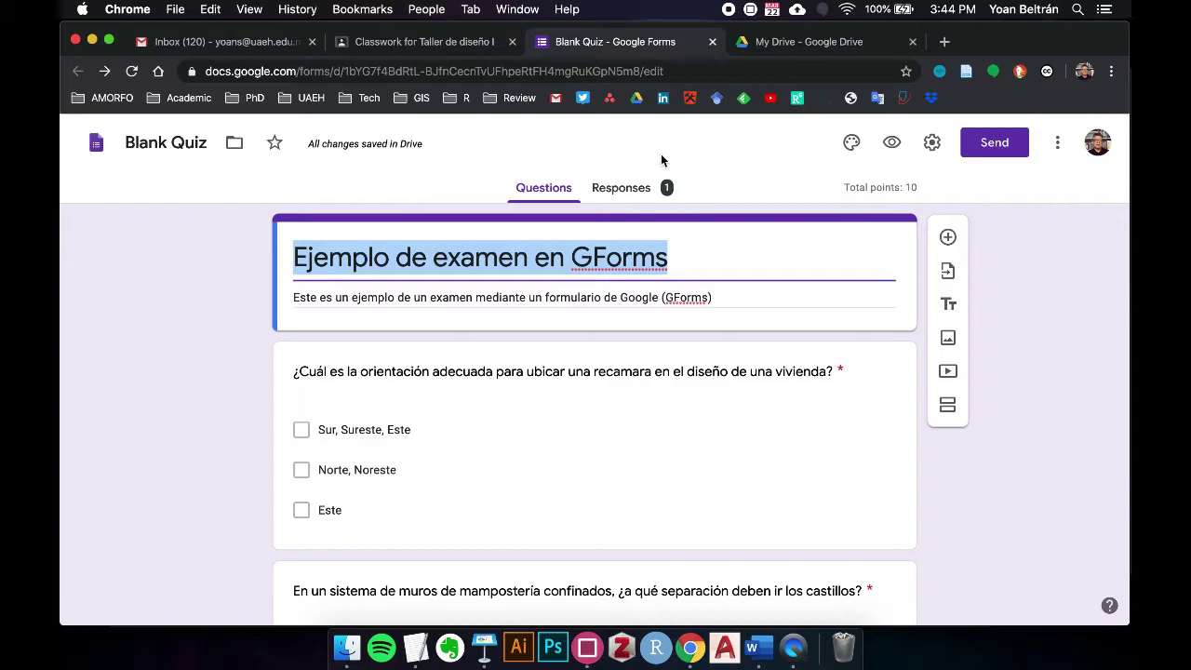
scroll(579, 435, "down", 3)
scroll(580, 434, "up", 3)
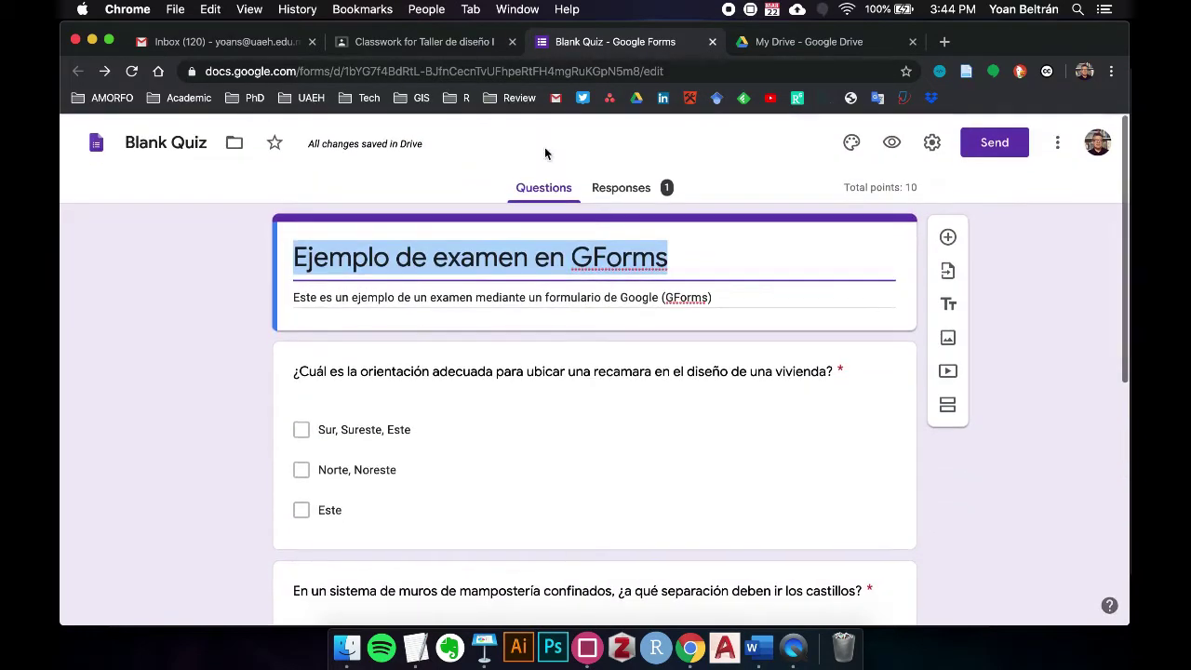
Set the Classroom assignment's due date to Mar 23, 2020 at 2:00 PM
left_click(447, 45)
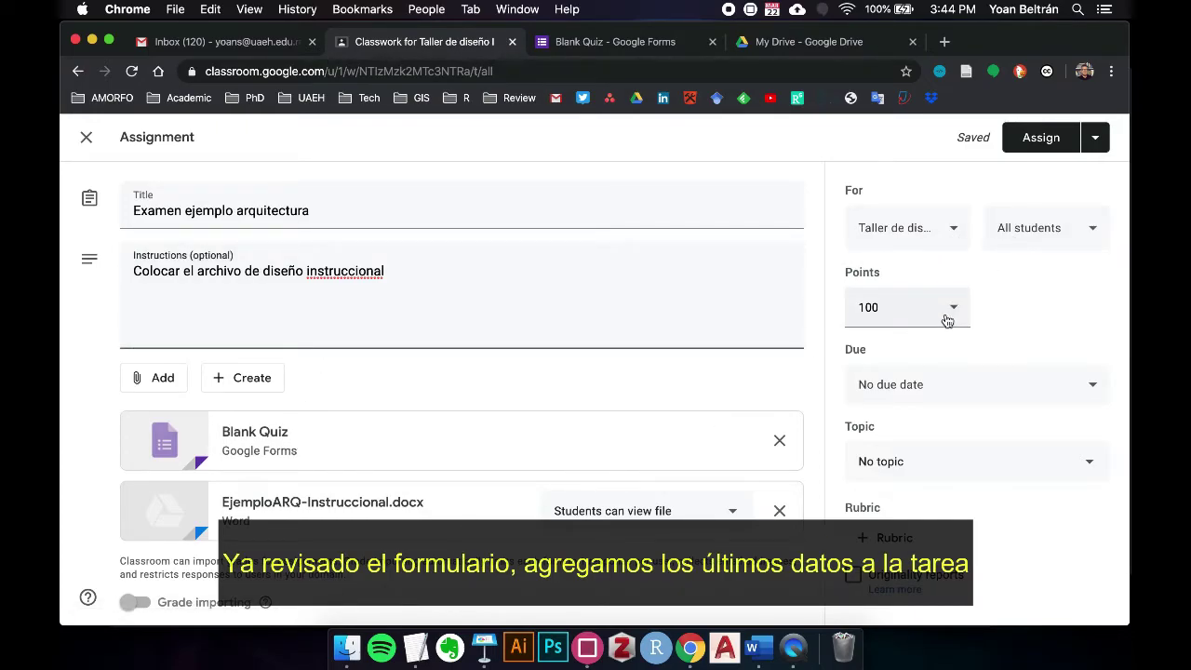
left_click(1010, 391)
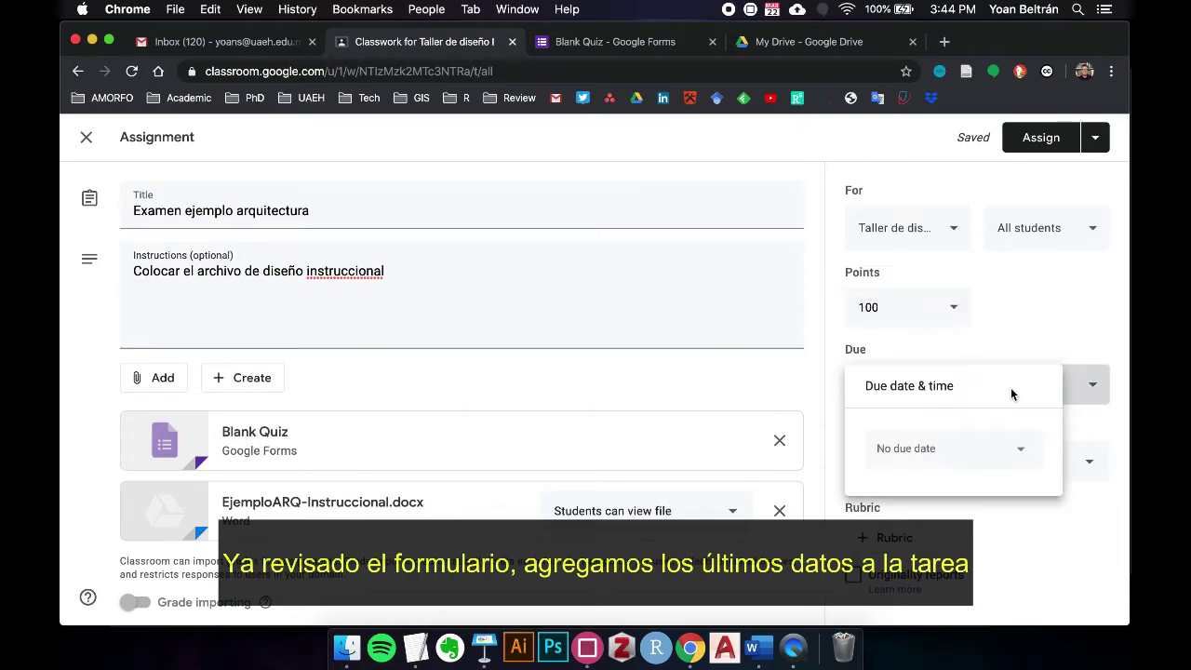
left_click(929, 454)
left_click(915, 392)
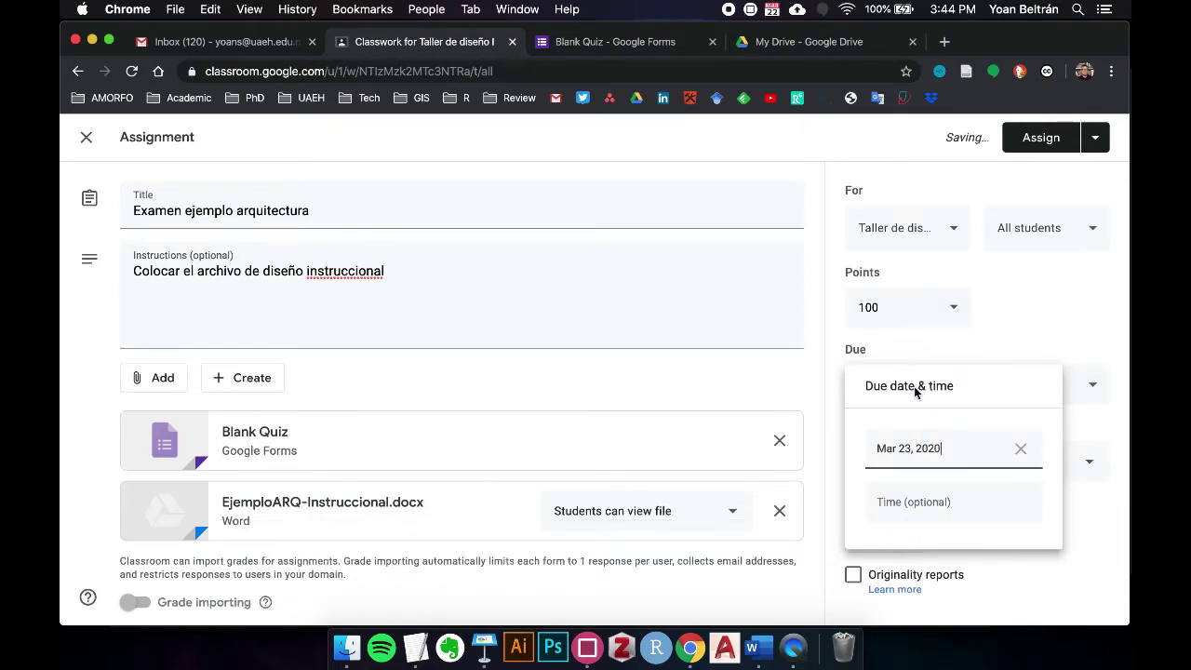
left_click(919, 504)
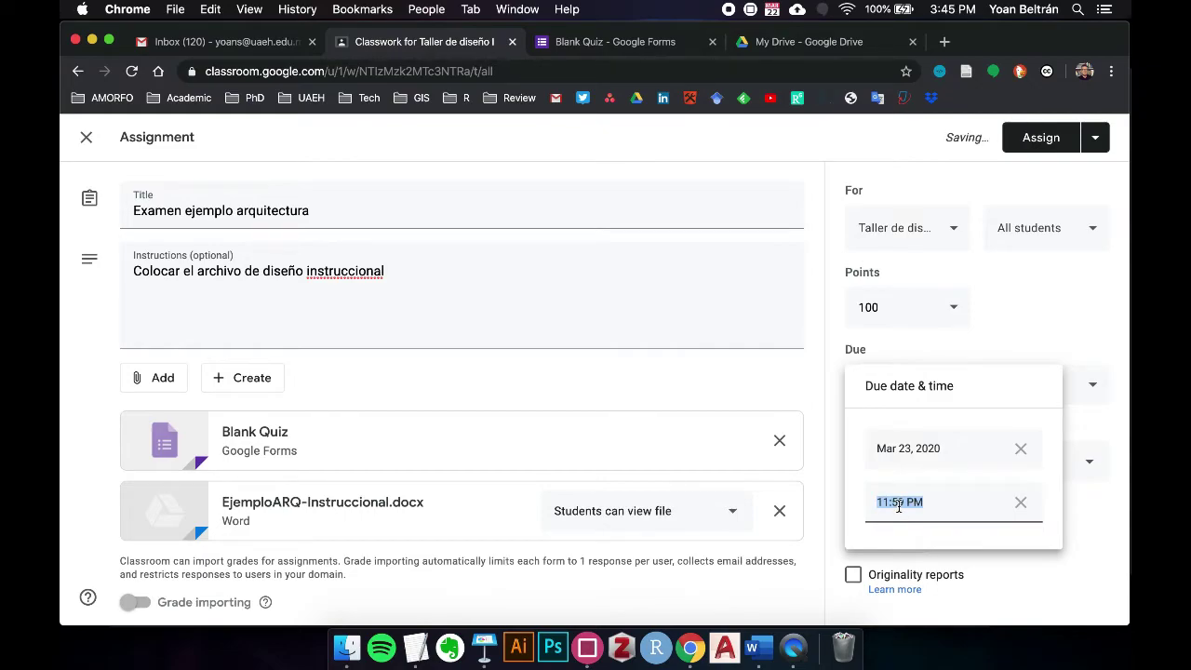
left_click(907, 502)
left_click_drag(902, 503, 863, 510)
type("2")
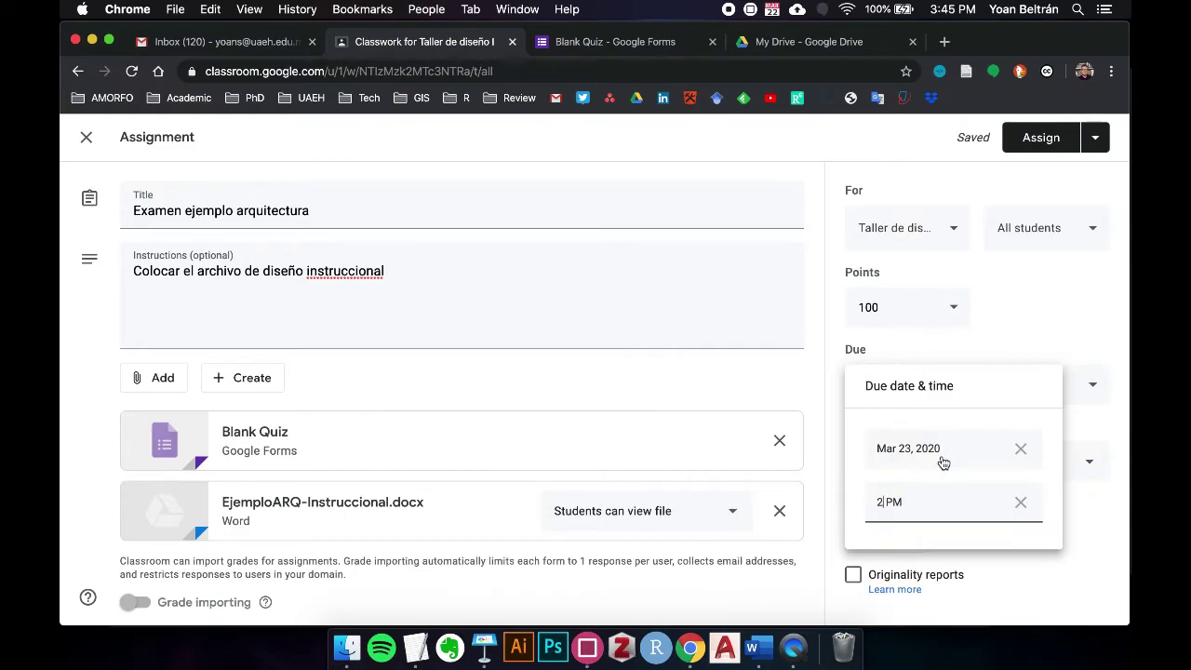
left_click(942, 456)
left_click(1086, 421)
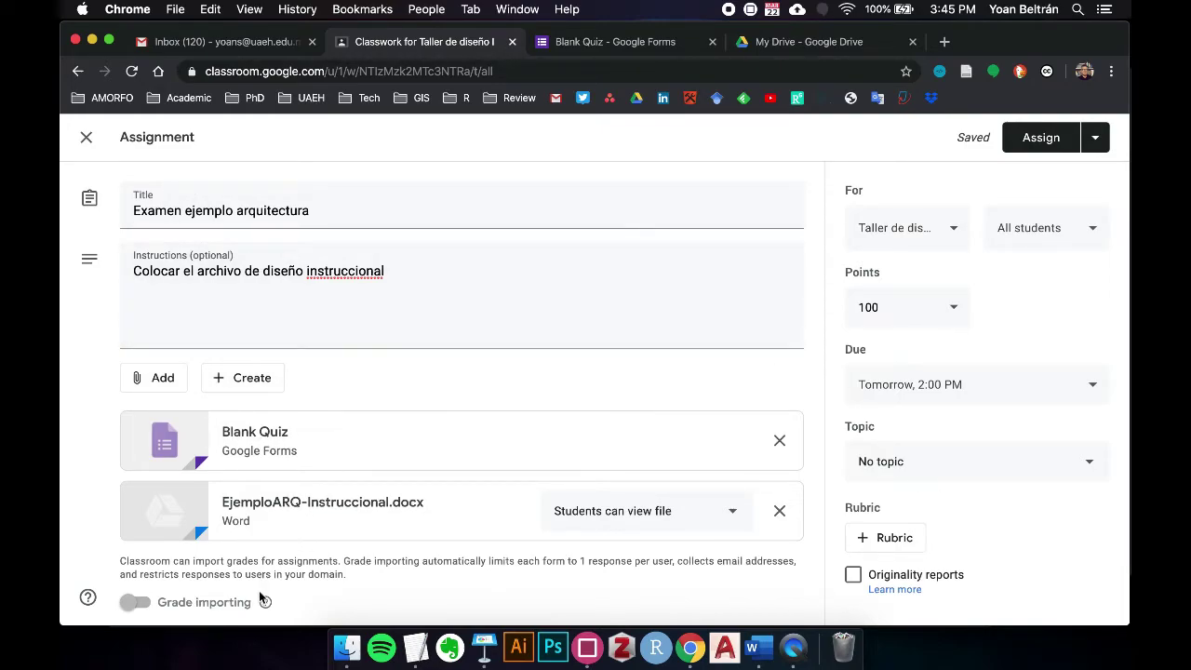
Publish the assignment to the class and expand "Examen ejemplo arquitectura" in the classwork list
left_click(1038, 150)
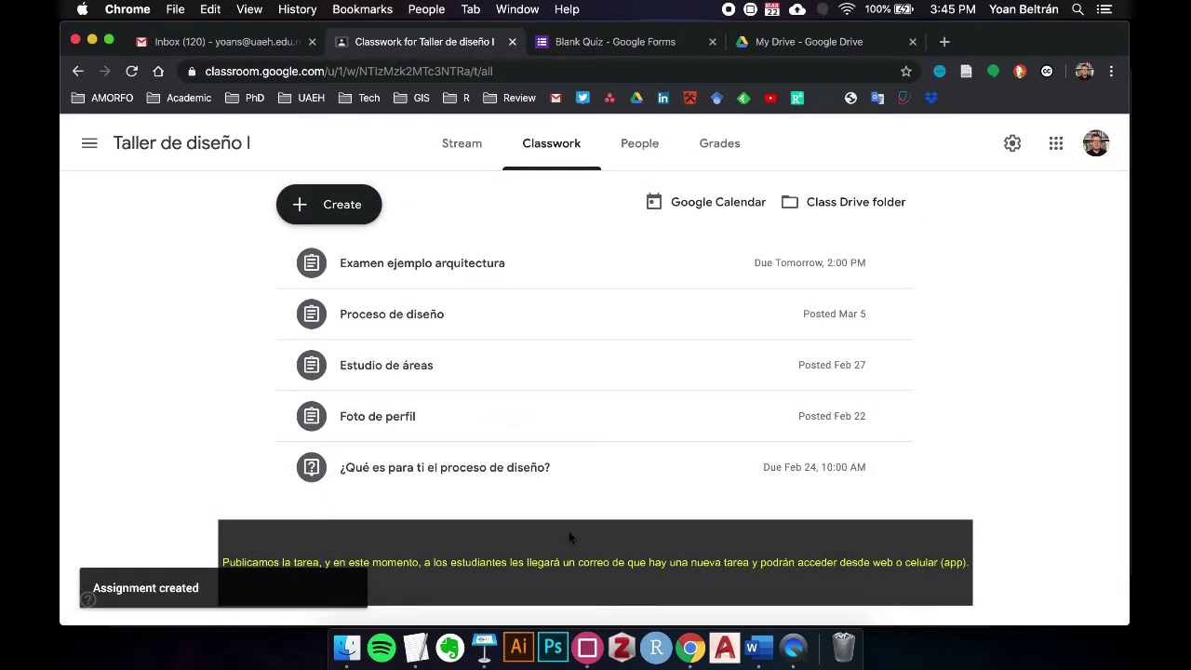
left_click(610, 274)
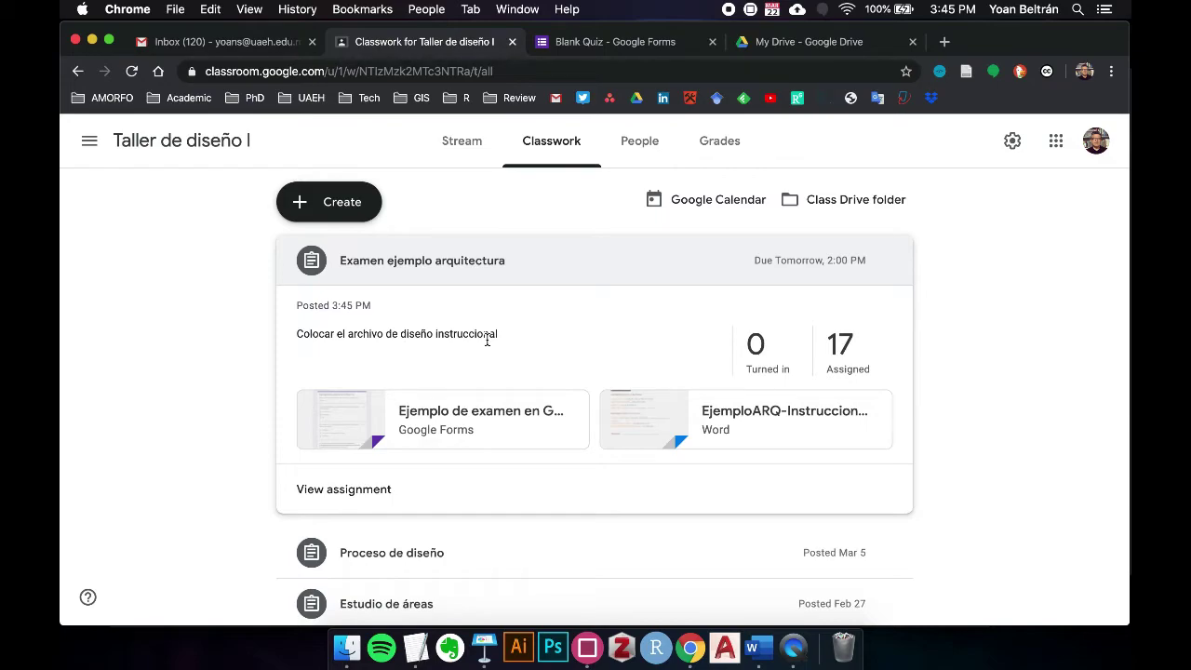
Open the attached EjemploARQ-Instruccional.docx, read through its pages, and return to the published assignment
left_click(709, 415)
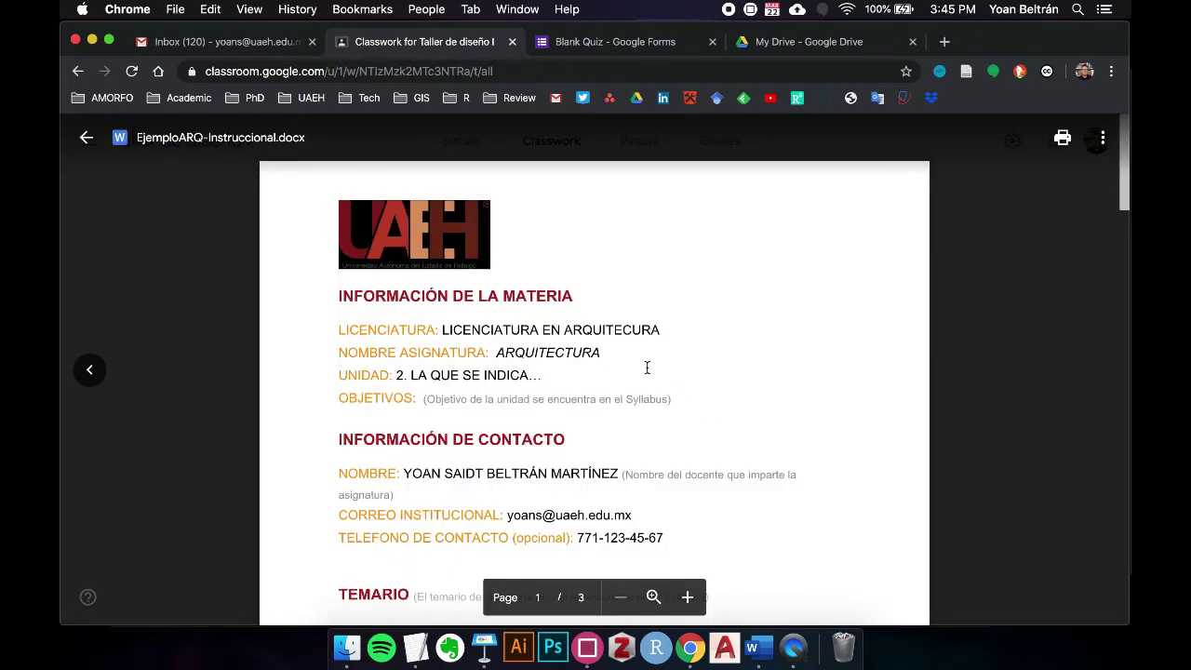
scroll(646, 368, "down", 5)
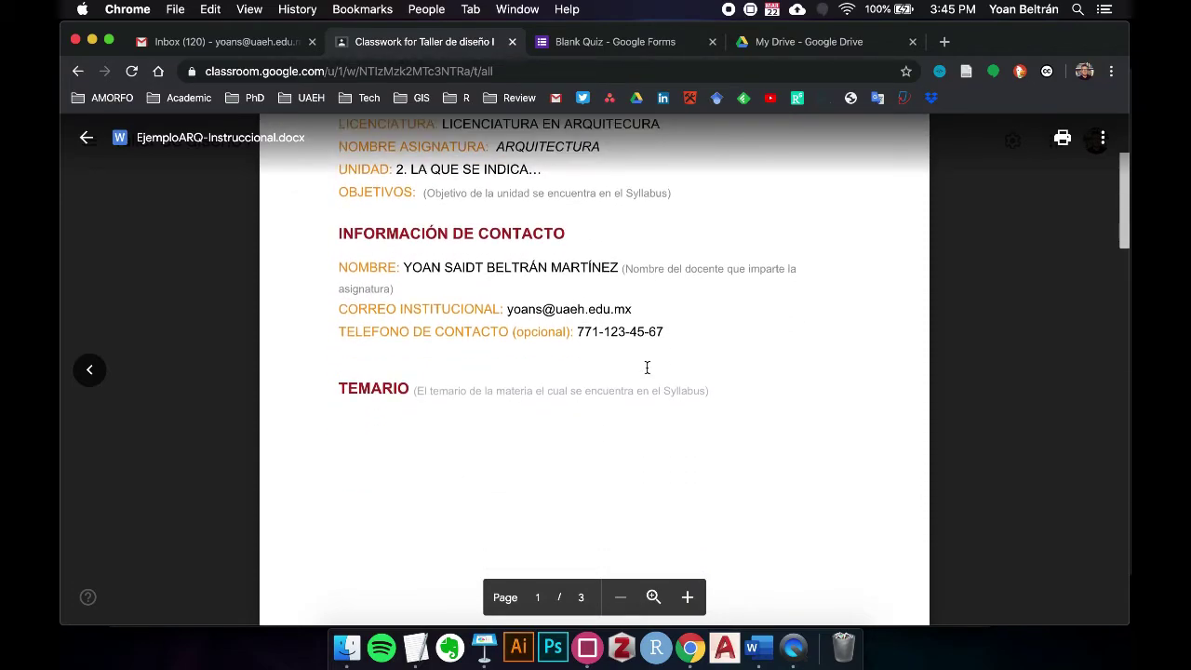
scroll(647, 367, "down", 5)
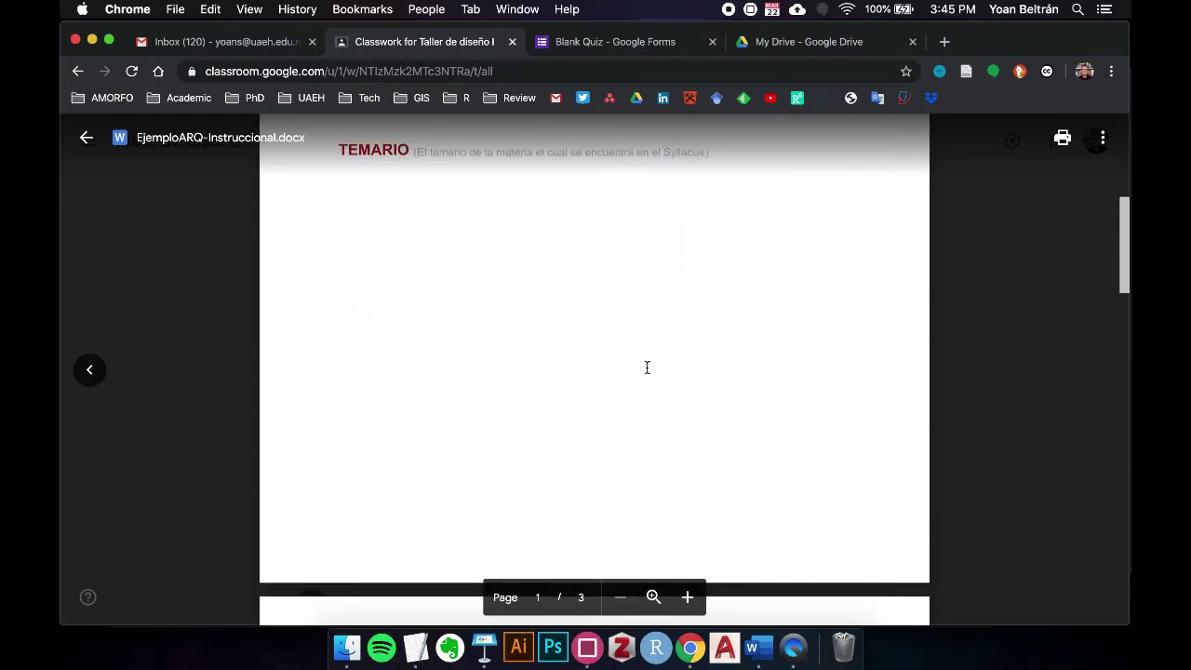
scroll(647, 368, "down", 10)
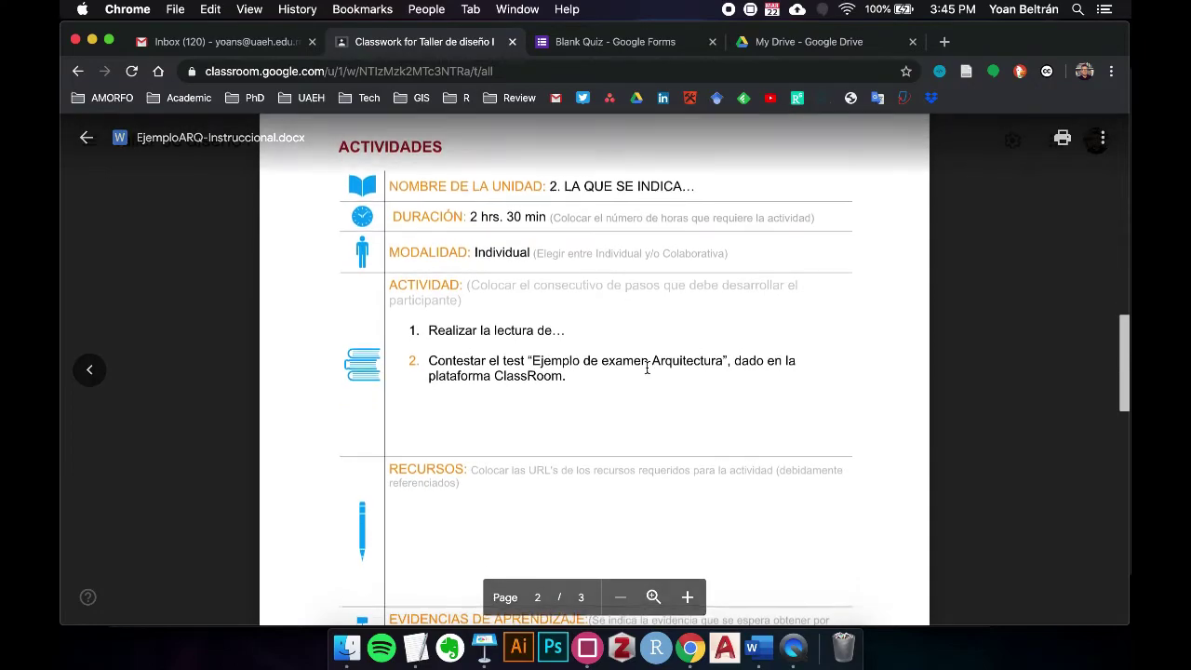
scroll(646, 367, "down", 15)
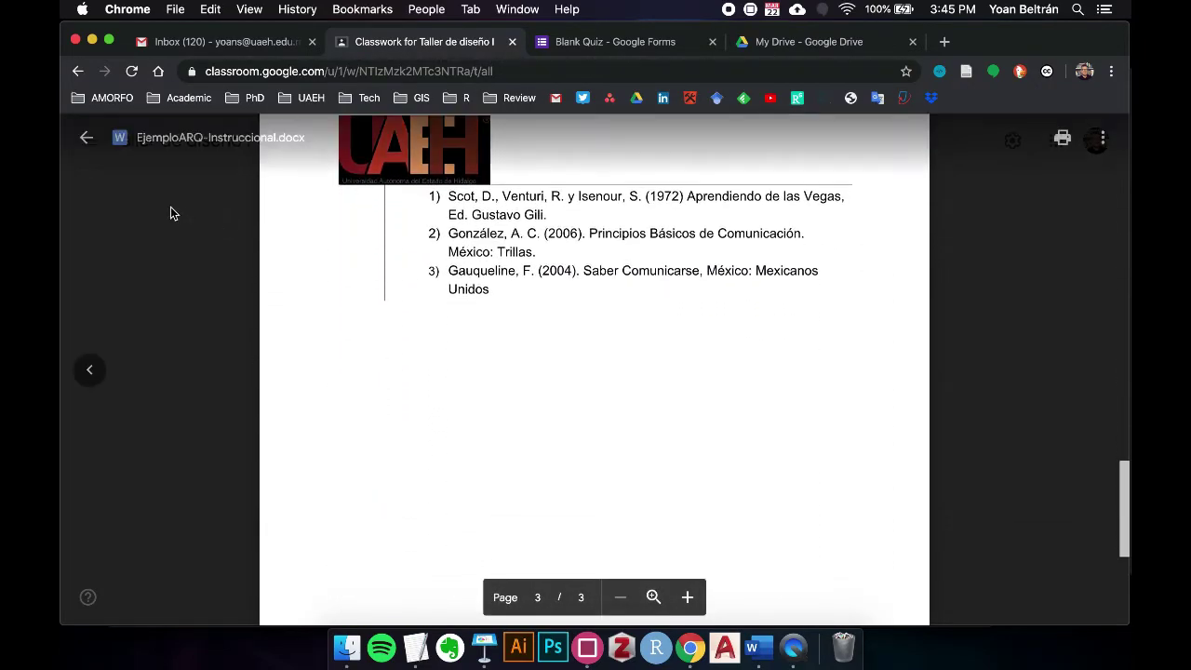
left_click(86, 137)
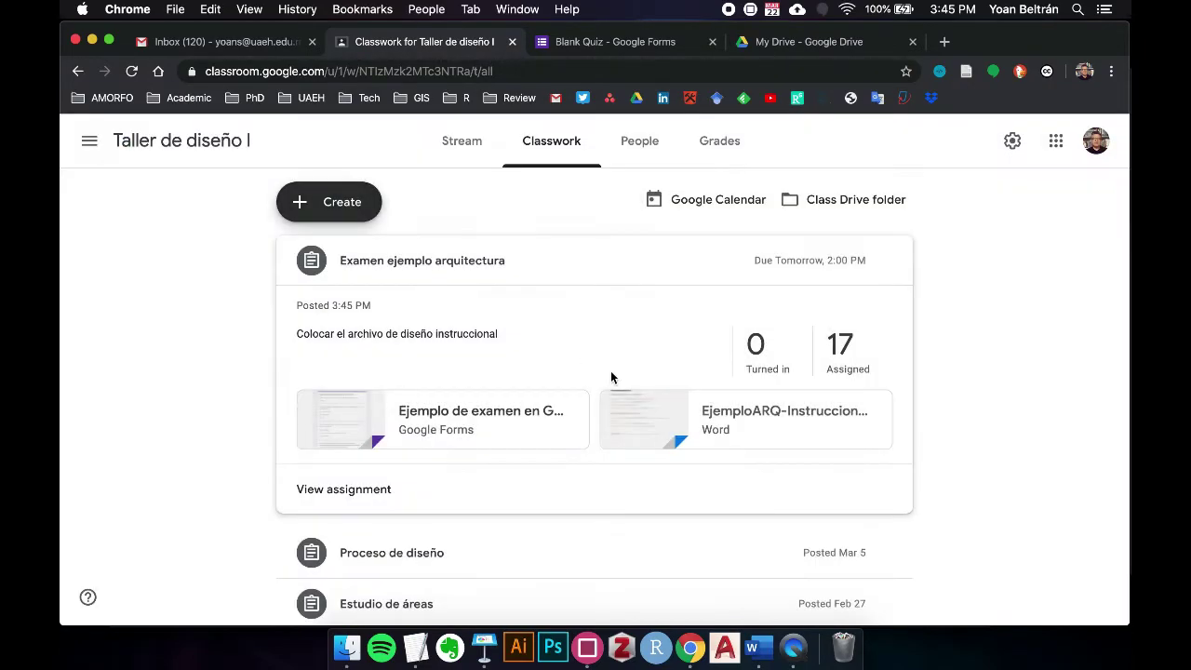
Open the attached exam and submit it with "Norte, Noreste", "1.5 veces la altura del muro o máximo 4 metros." and "Complejidad y contradicción en arquitectura"
left_click(461, 424)
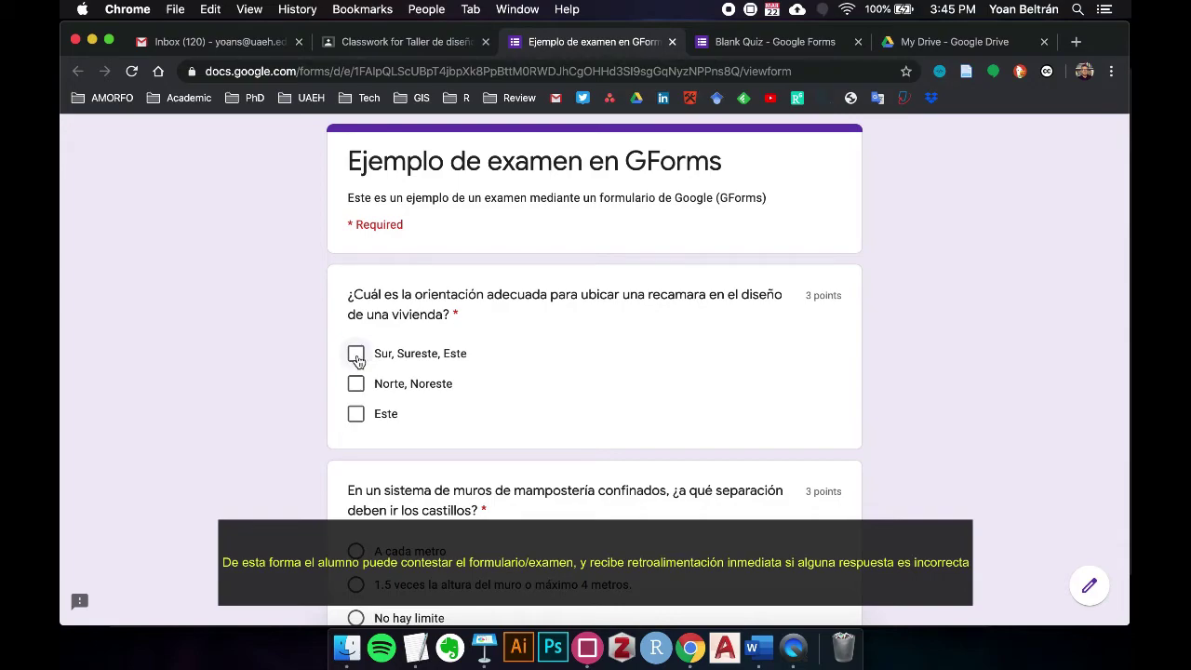
left_click(355, 387)
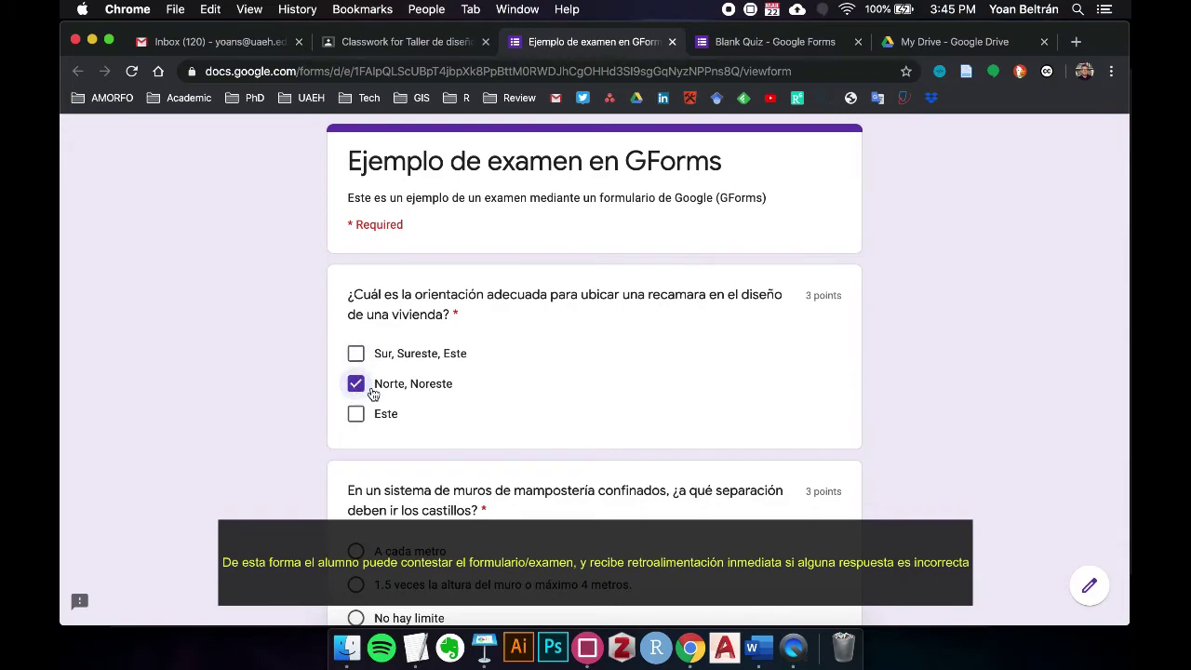
scroll(464, 407, "down", 4)
left_click(359, 395)
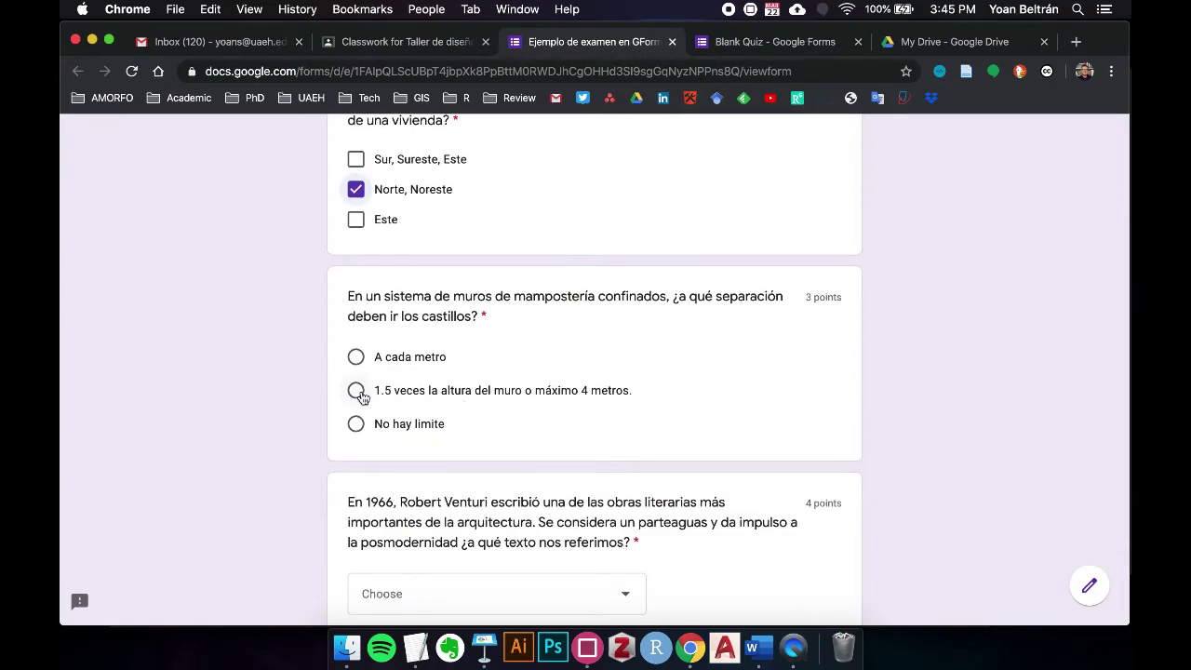
scroll(497, 406, "down", 3)
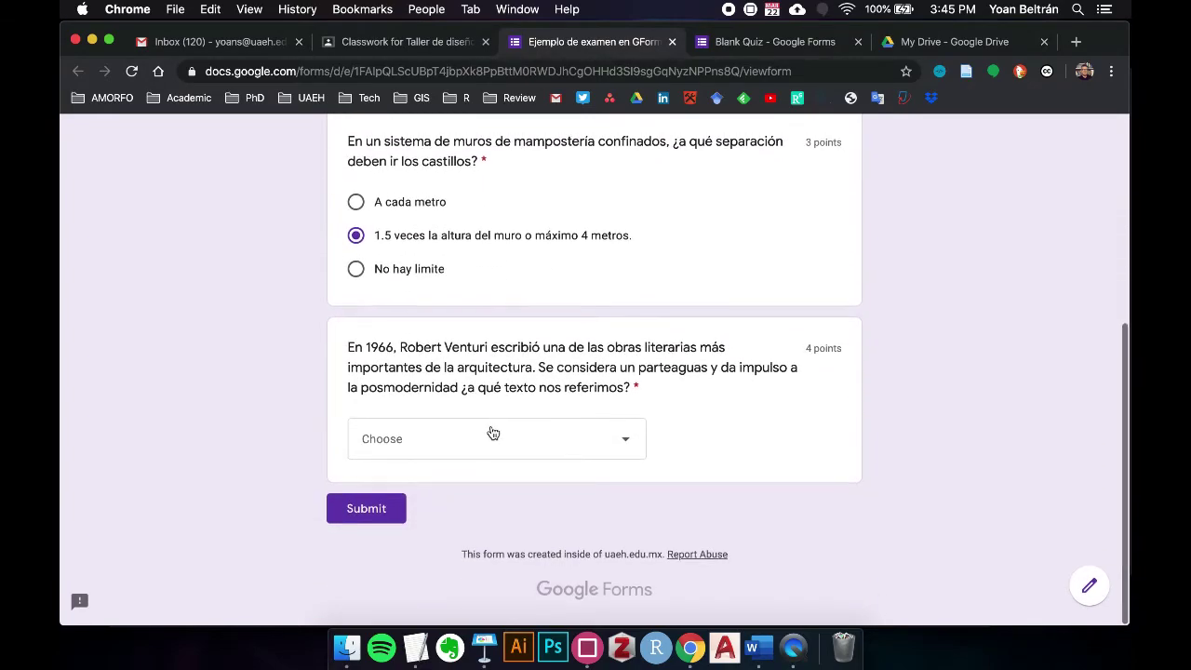
left_click(491, 433)
left_click(483, 538)
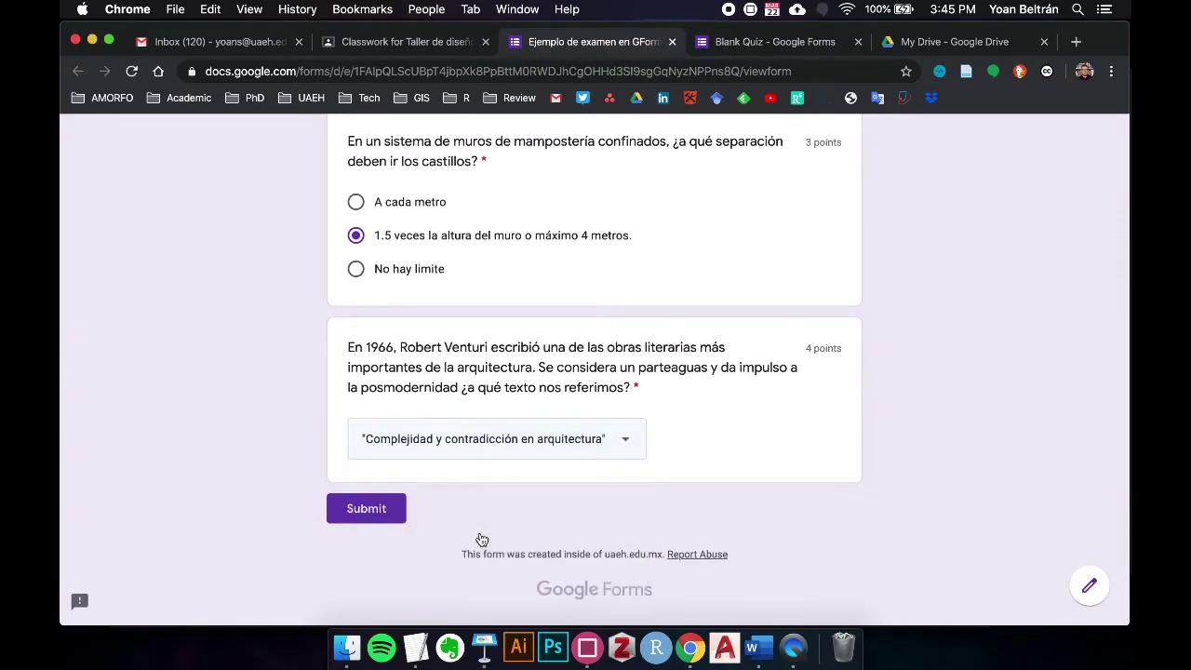
left_click(383, 509)
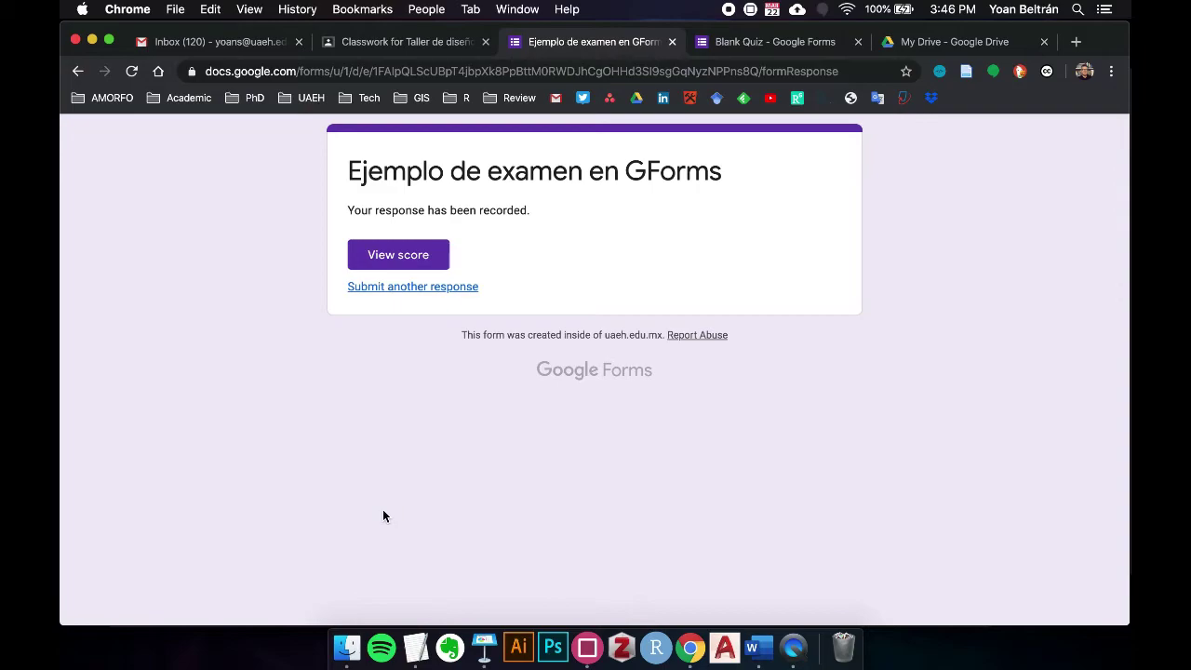
View this response's score and examine the grading, correct answer and feedback shown for each question
left_click(400, 256)
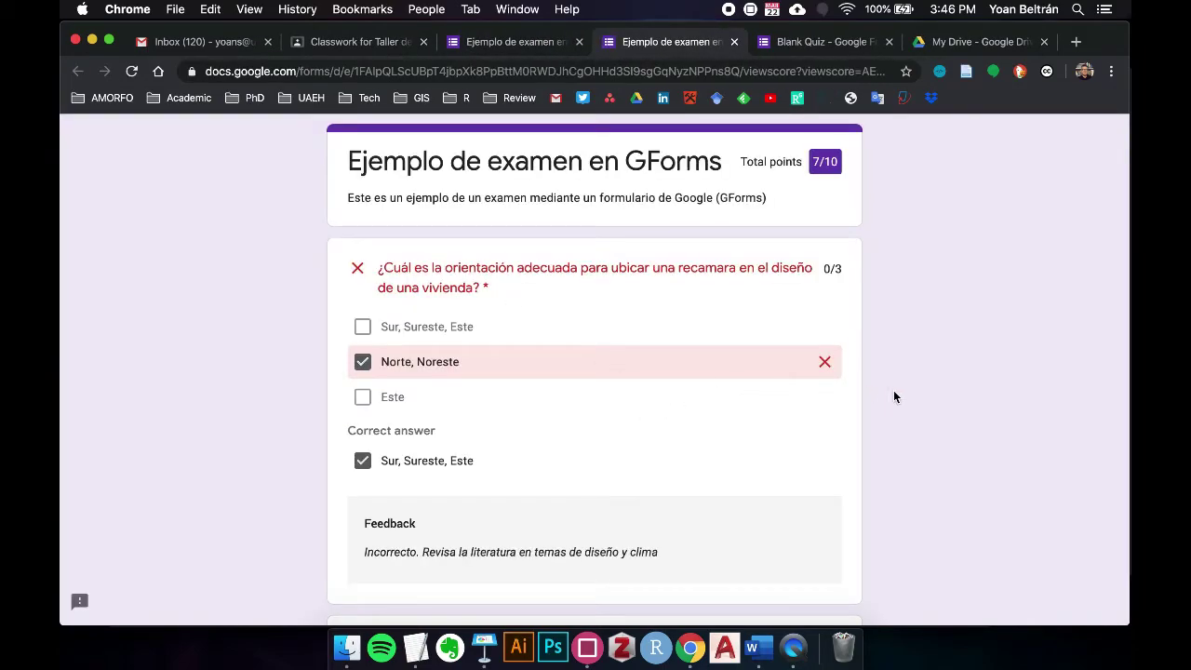
scroll(894, 397, "down", 1)
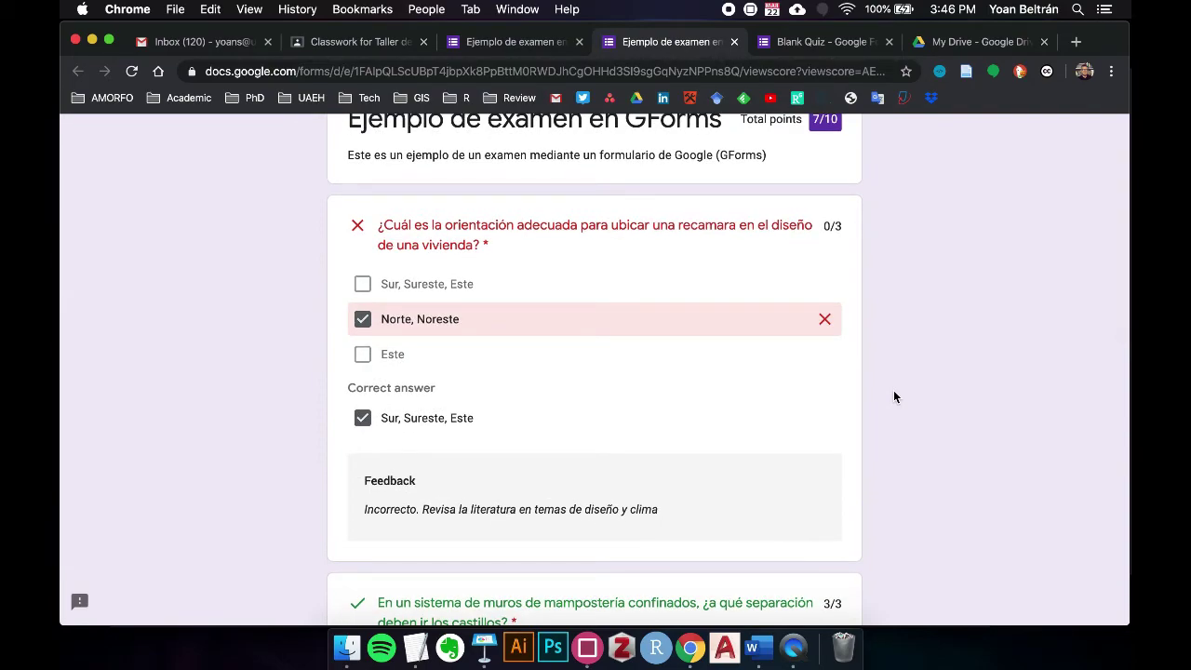
scroll(894, 398, "up", 1)
scroll(894, 397, "up", 1)
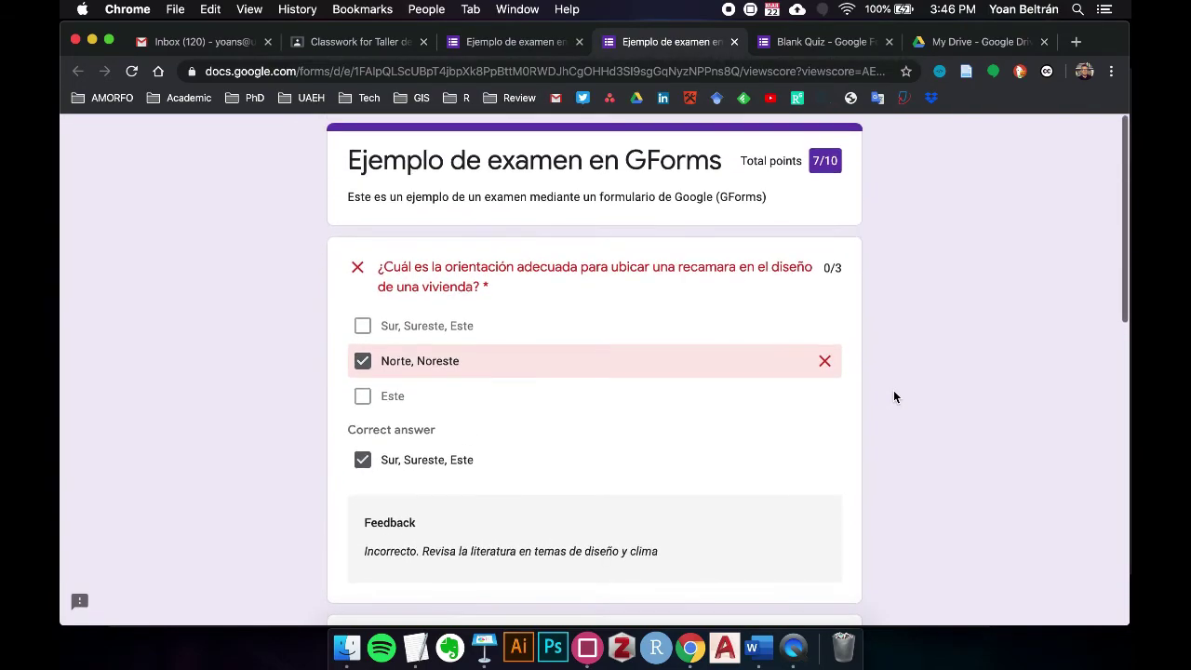
scroll(893, 397, "down", 10)
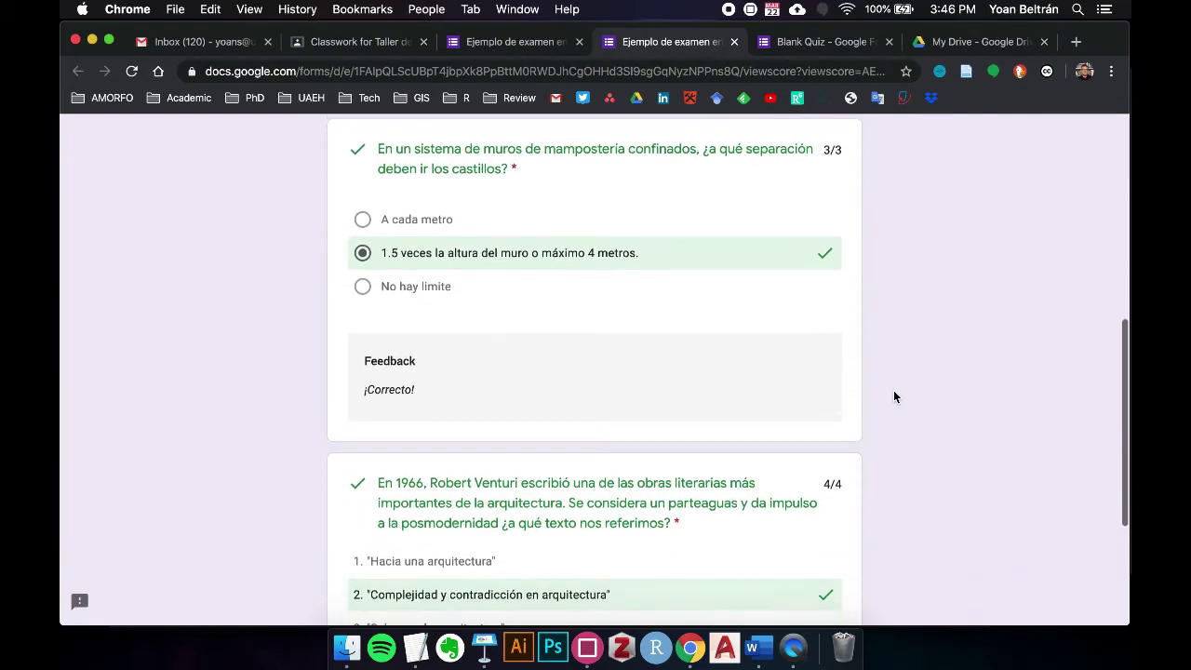
scroll(894, 397, "down", 3)
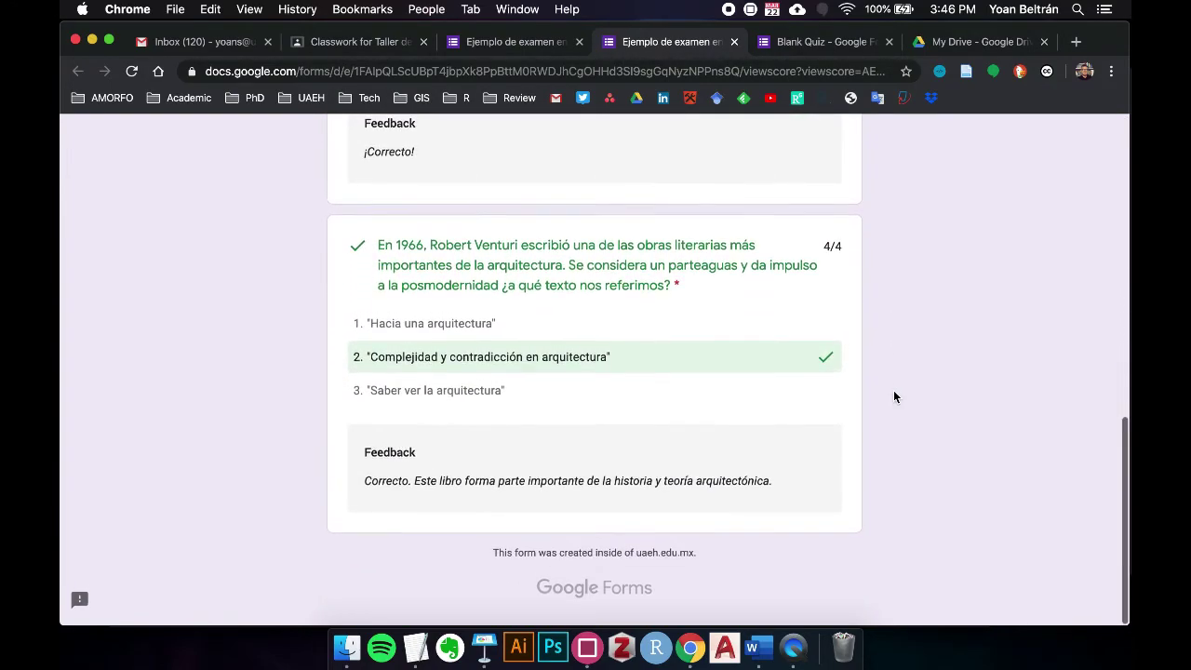
scroll(894, 398, "up", 15)
scroll(894, 397, "down", 1)
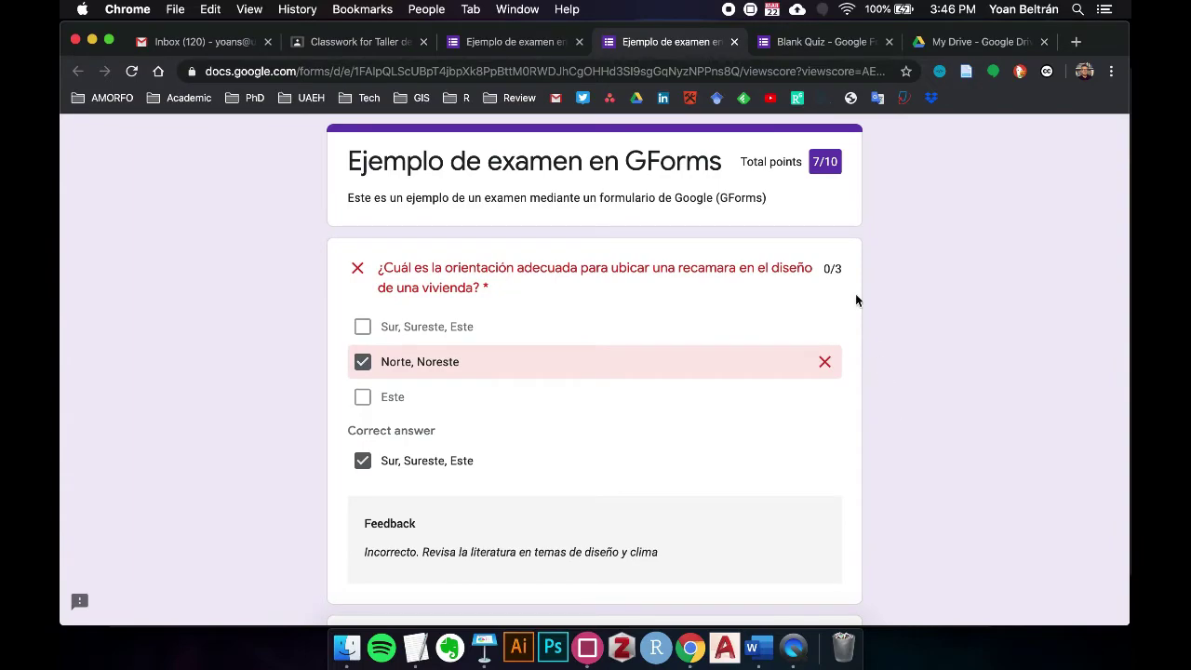
Close the score page, the Blank Quiz editor and the remaining exam form, and collapse "Examen ejemplo arquitectura" in the classwork list
left_click(735, 43)
left_click(735, 43)
left_click(381, 43)
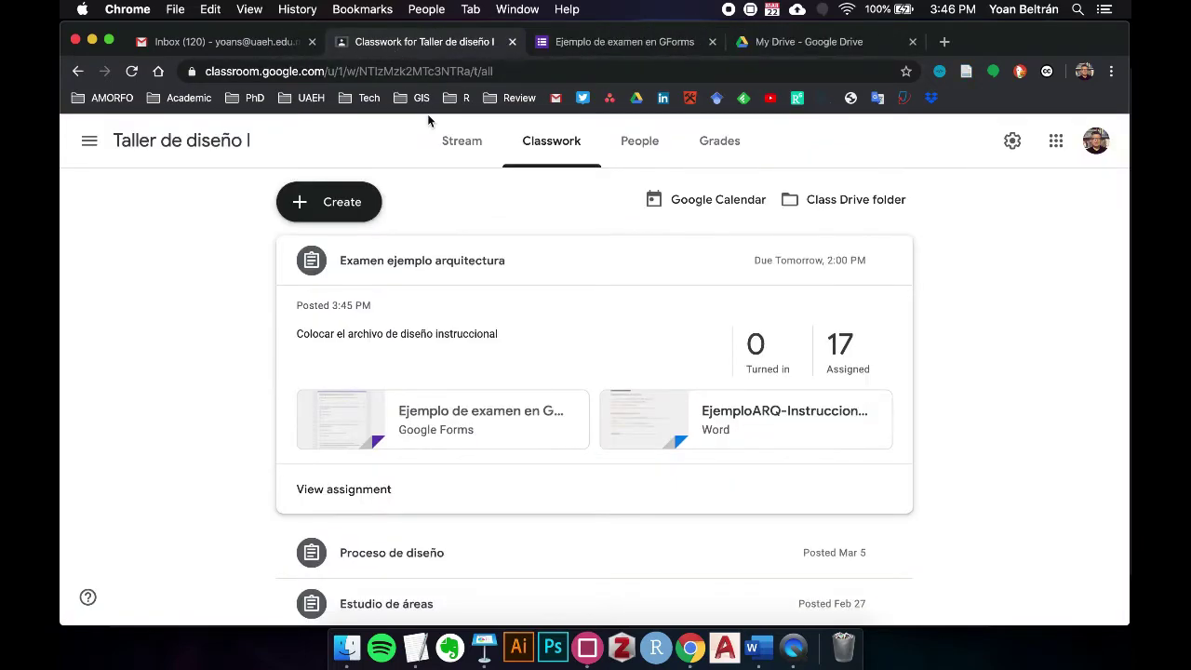
left_click(403, 267)
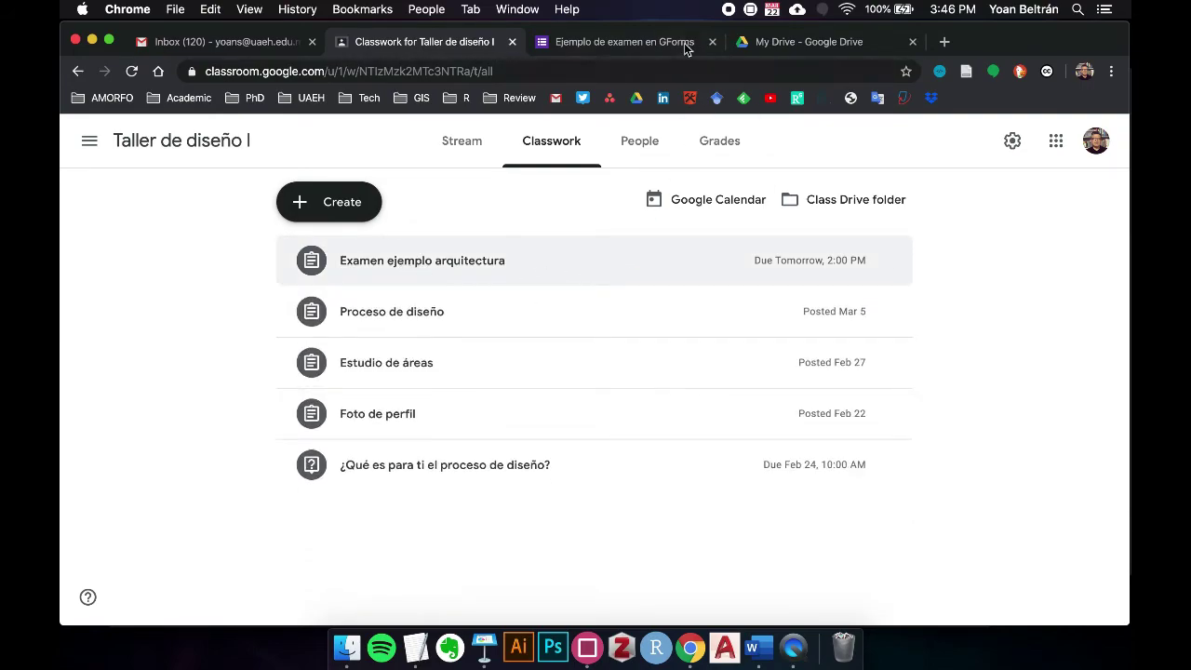
left_click(711, 42)
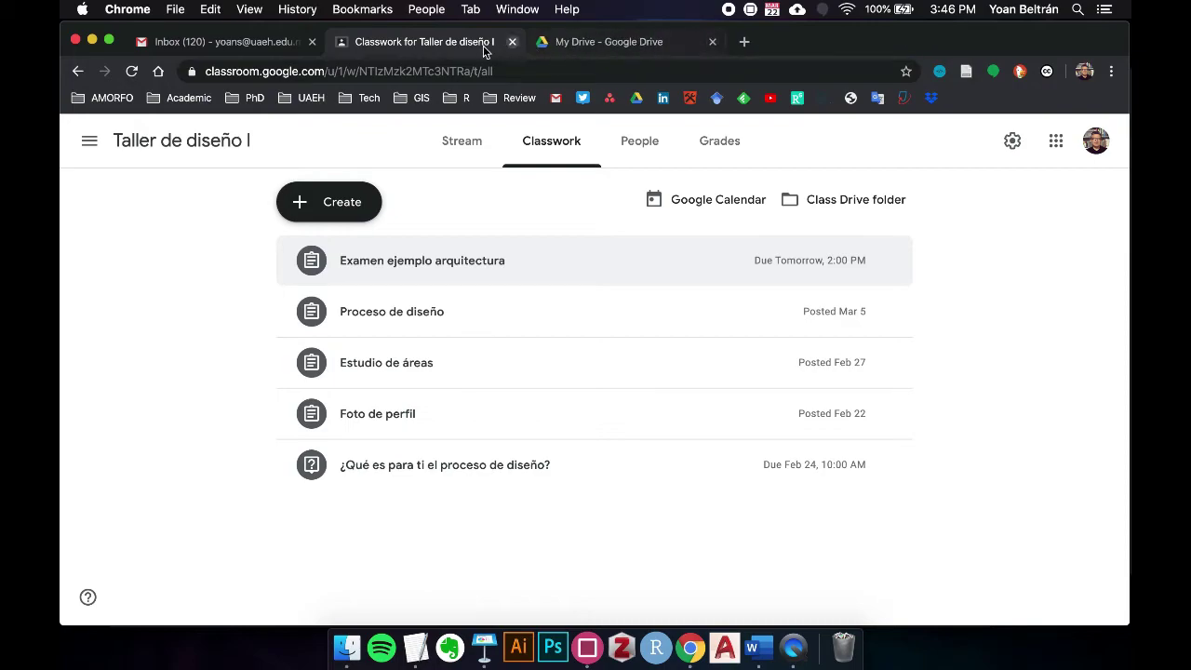
Switch to Google Drive, open the "Taller de diseño I" class folder, and turn on link sharing for the Blank Quiz form
left_click(595, 43)
double_click(405, 315)
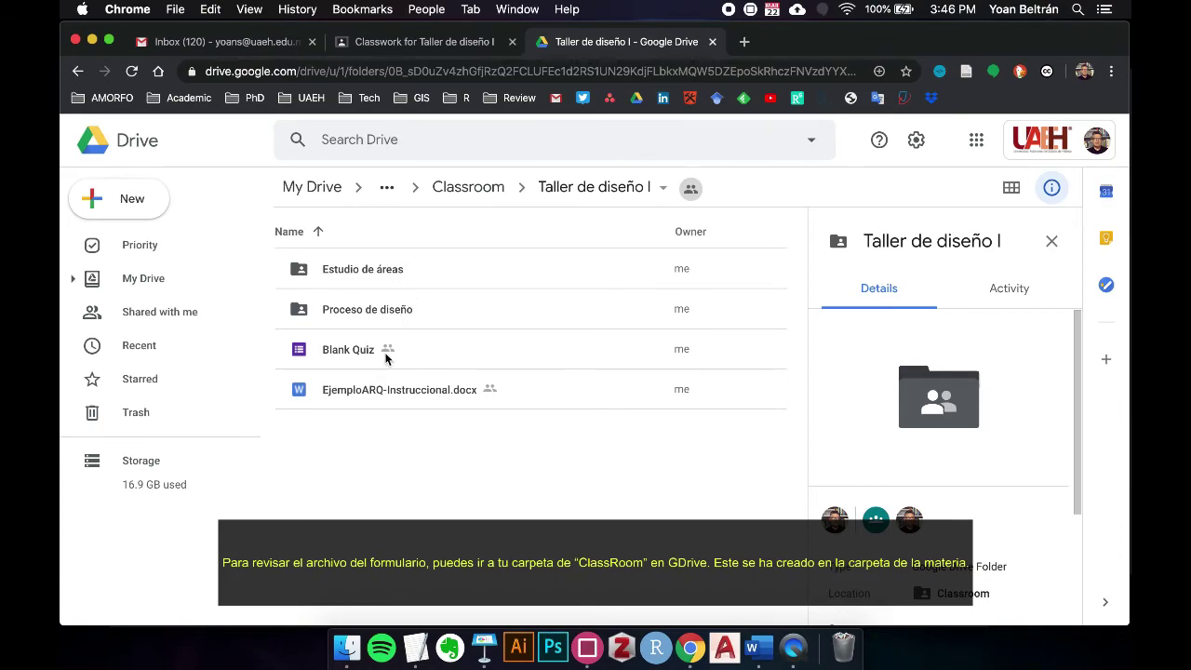
left_click(431, 358)
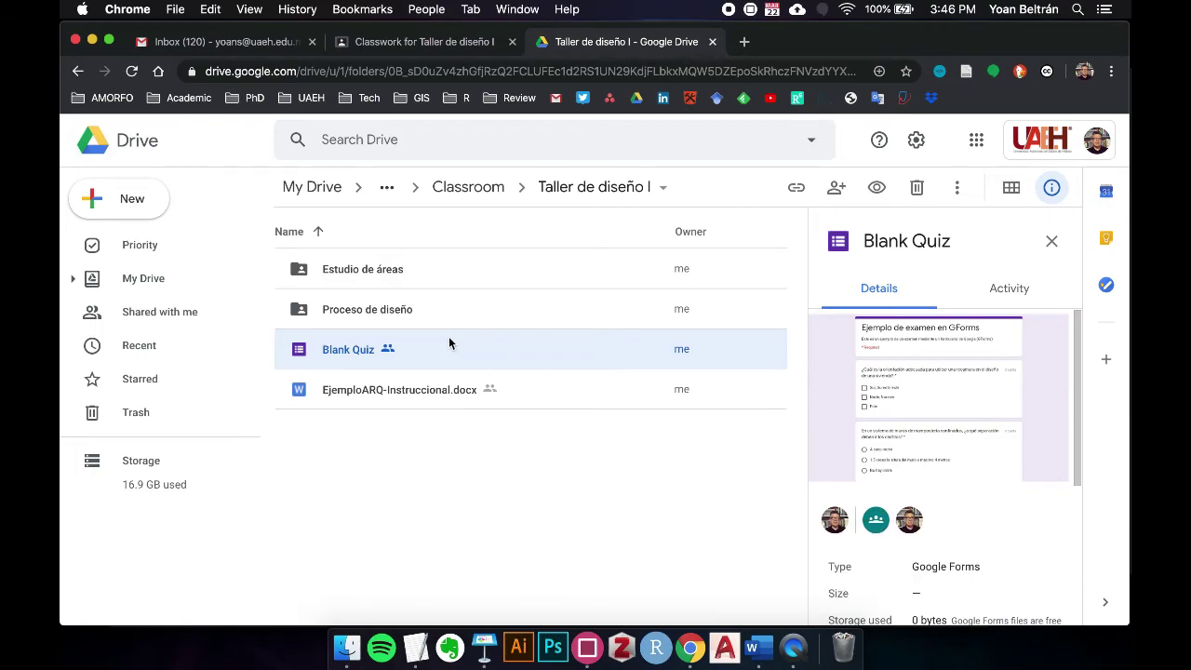
right_click(418, 351)
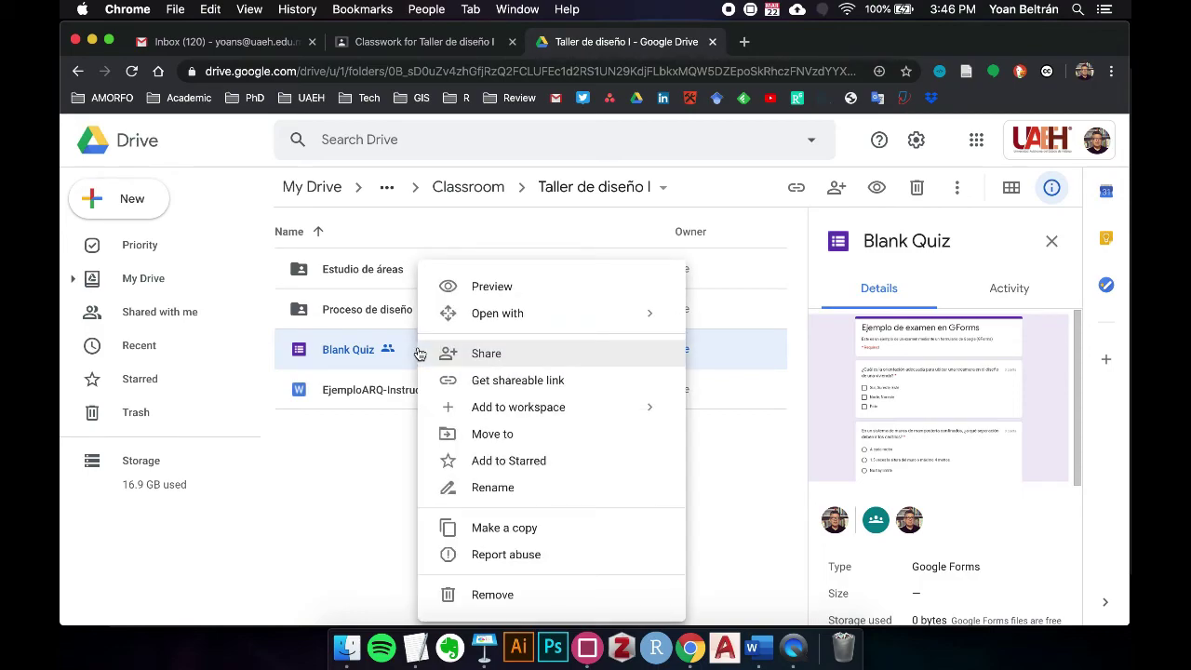
left_click(469, 380)
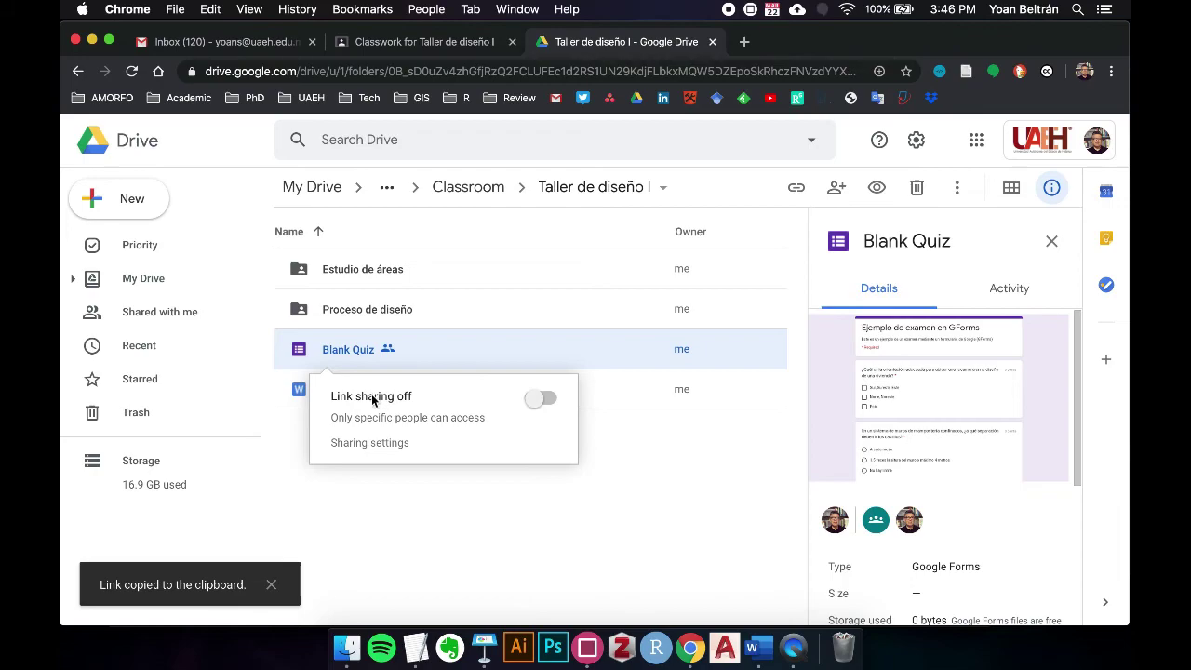
left_click(539, 397)
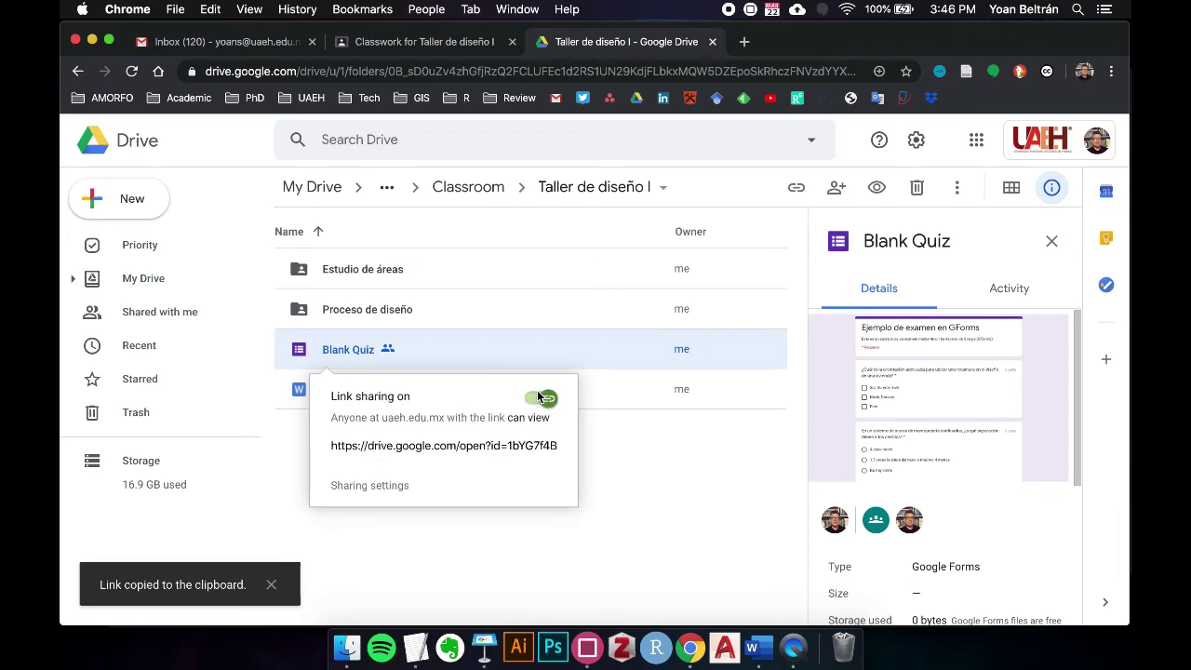